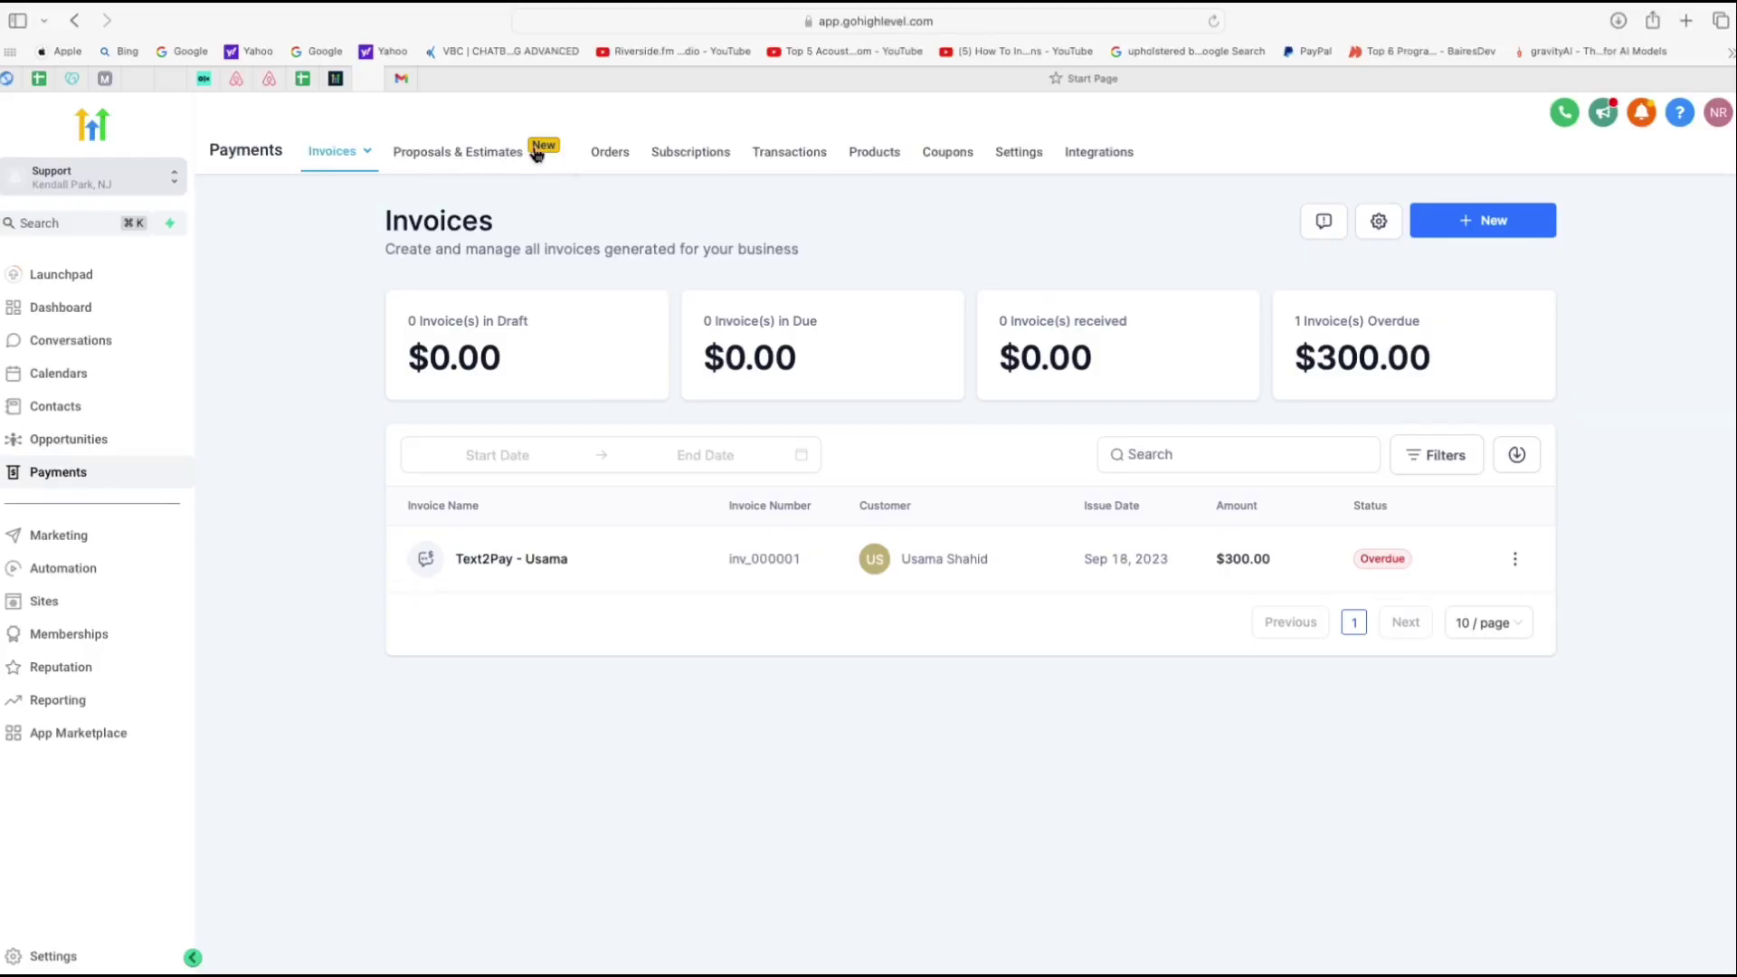
Open the Proposals & Estimates notification settings and check the Document received template list, keeping Default
left_click(470, 161)
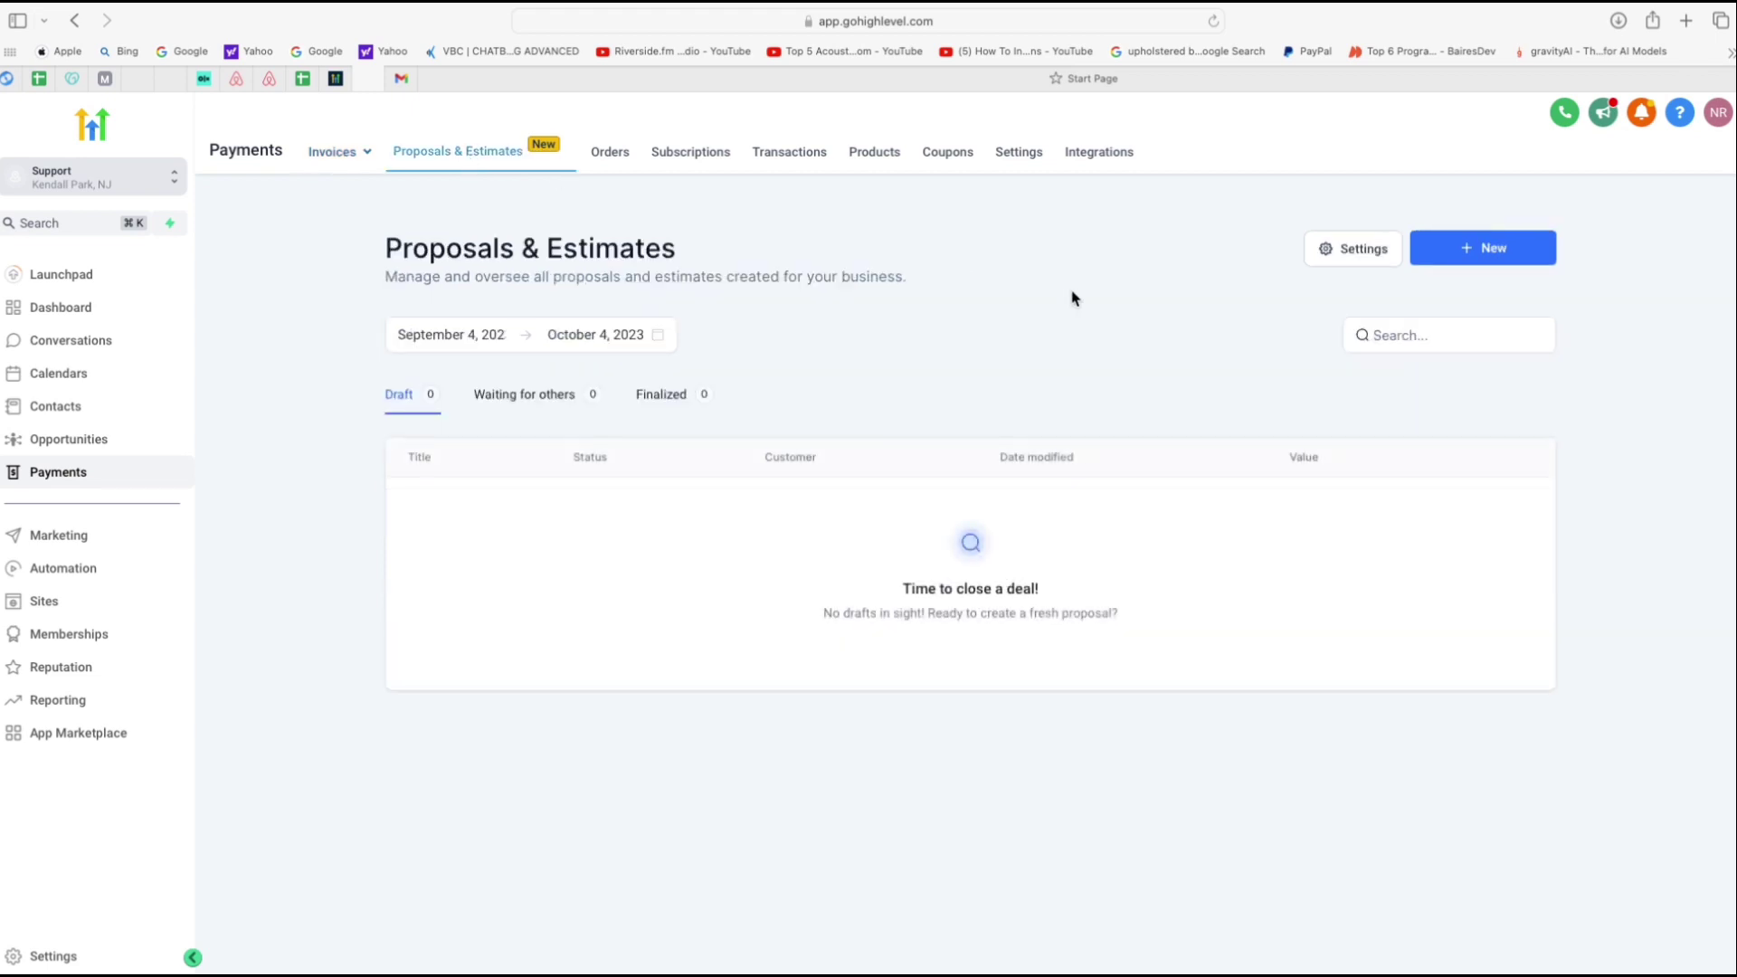
left_click(1454, 247)
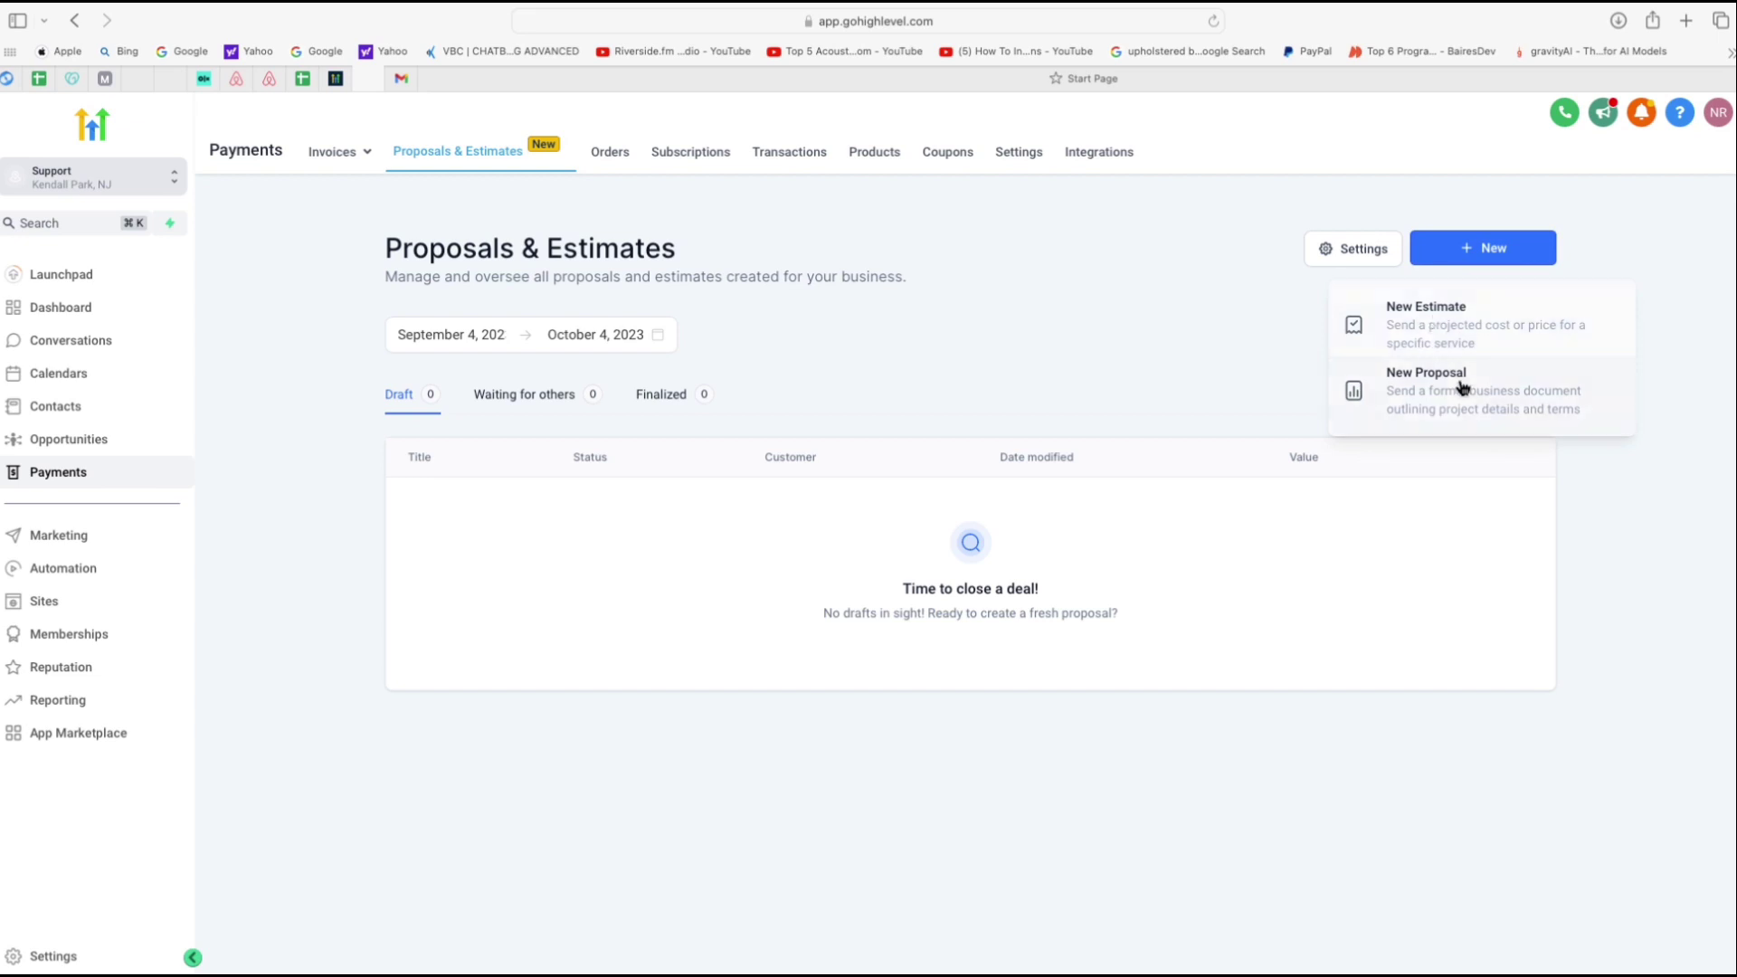
left_click(1350, 253)
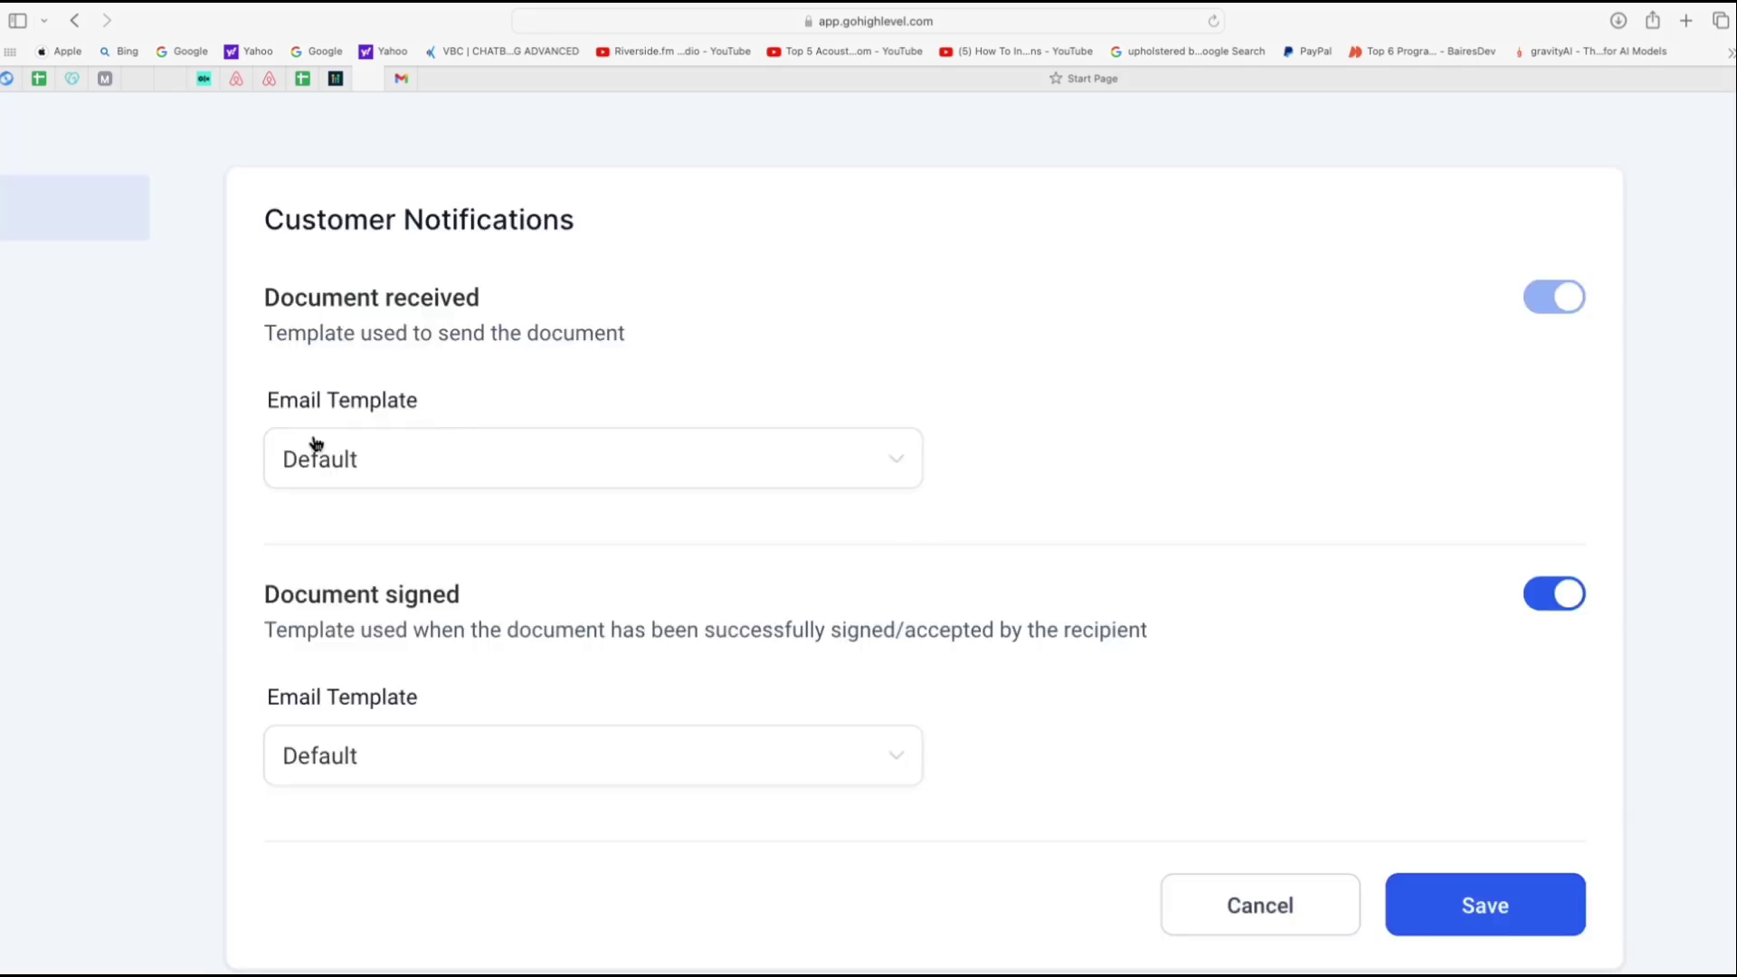
left_click(345, 441)
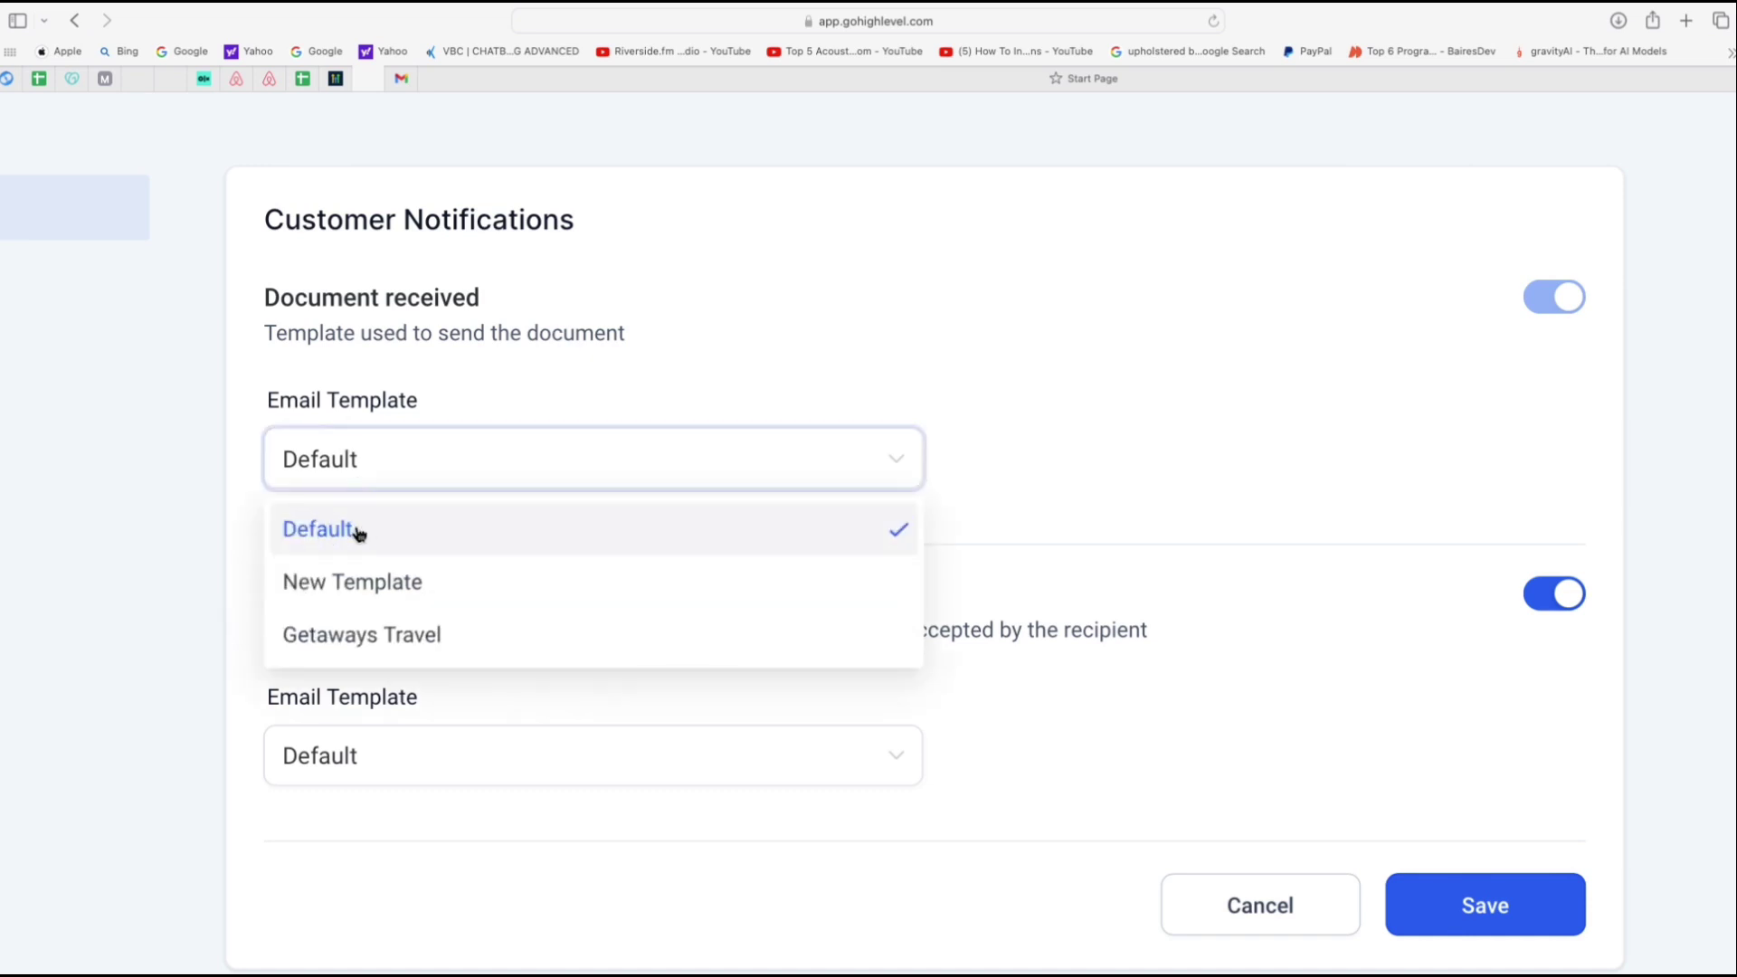
left_click(332, 539)
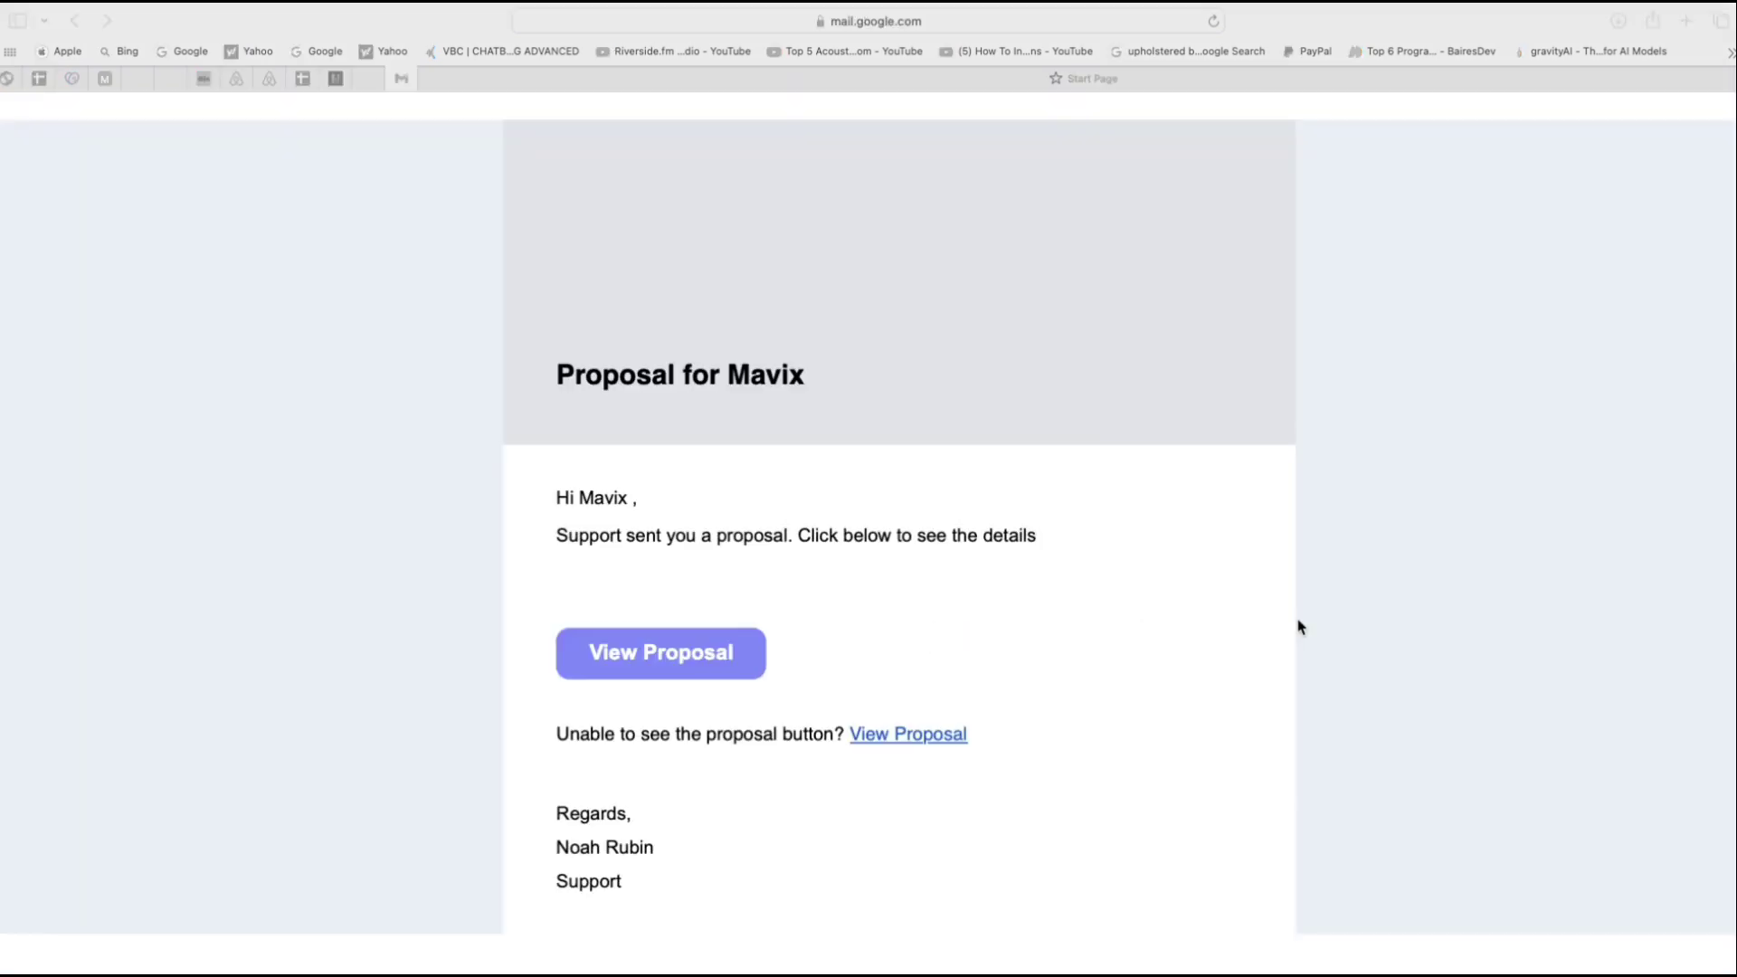
scroll(1300, 626, "down", 2)
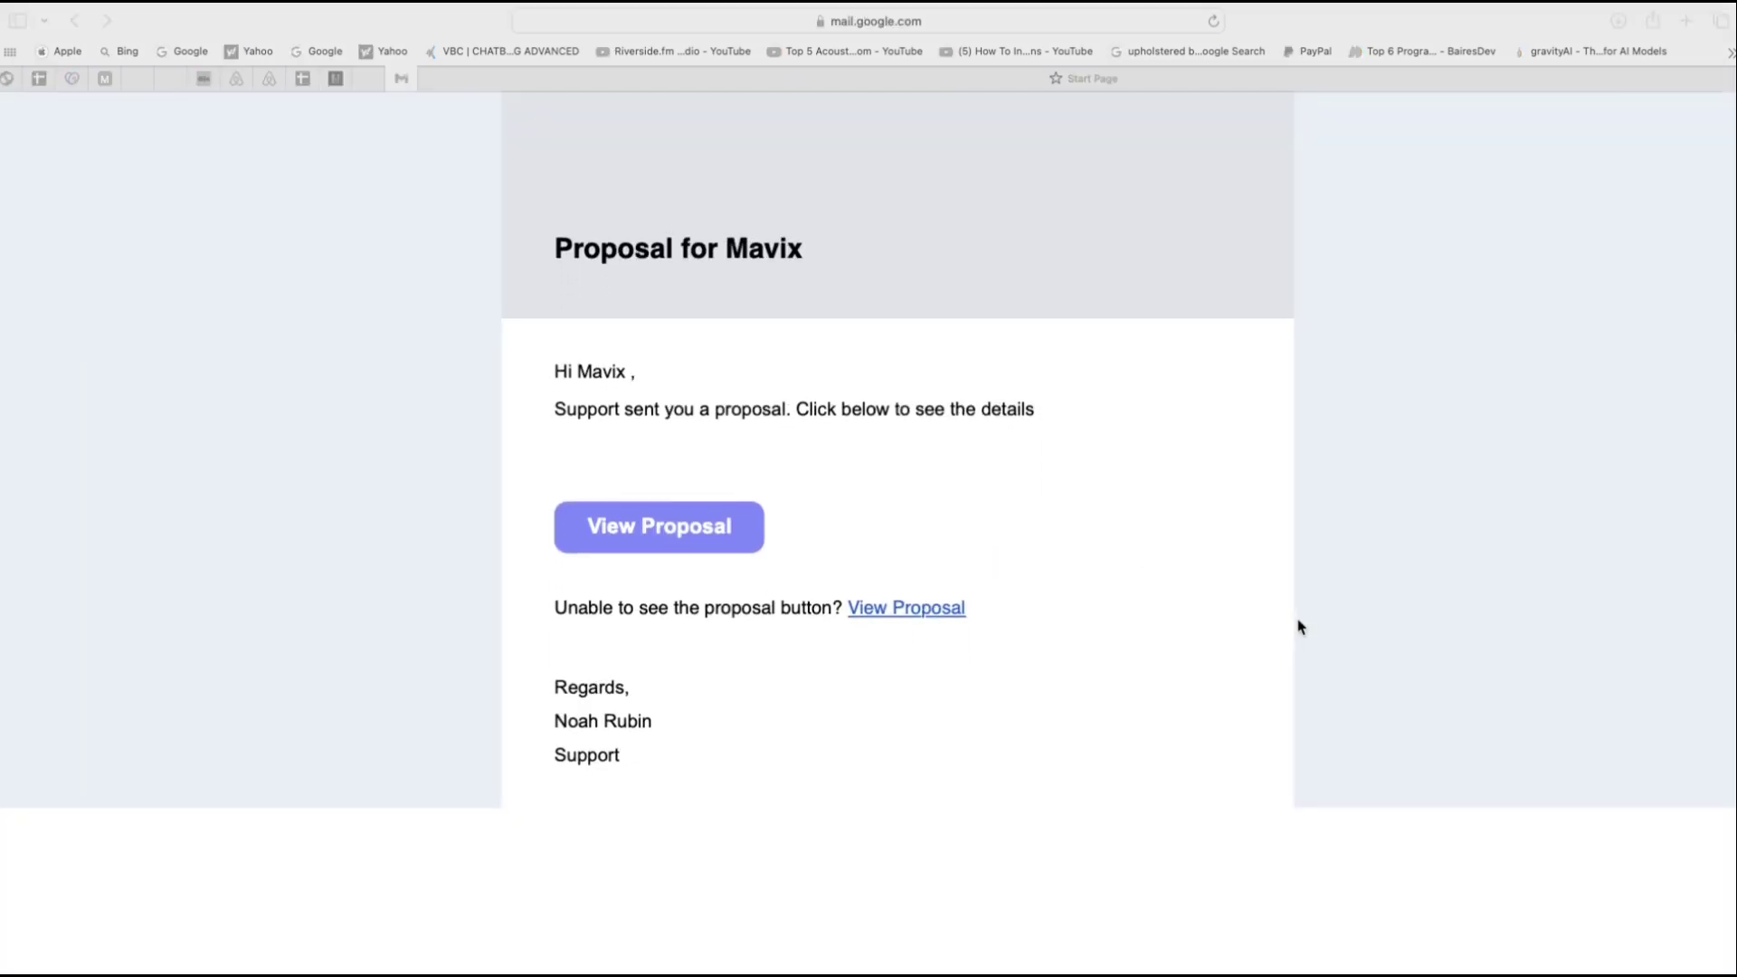
scroll(1300, 626, "up", 3)
scroll(1299, 626, "up", 3)
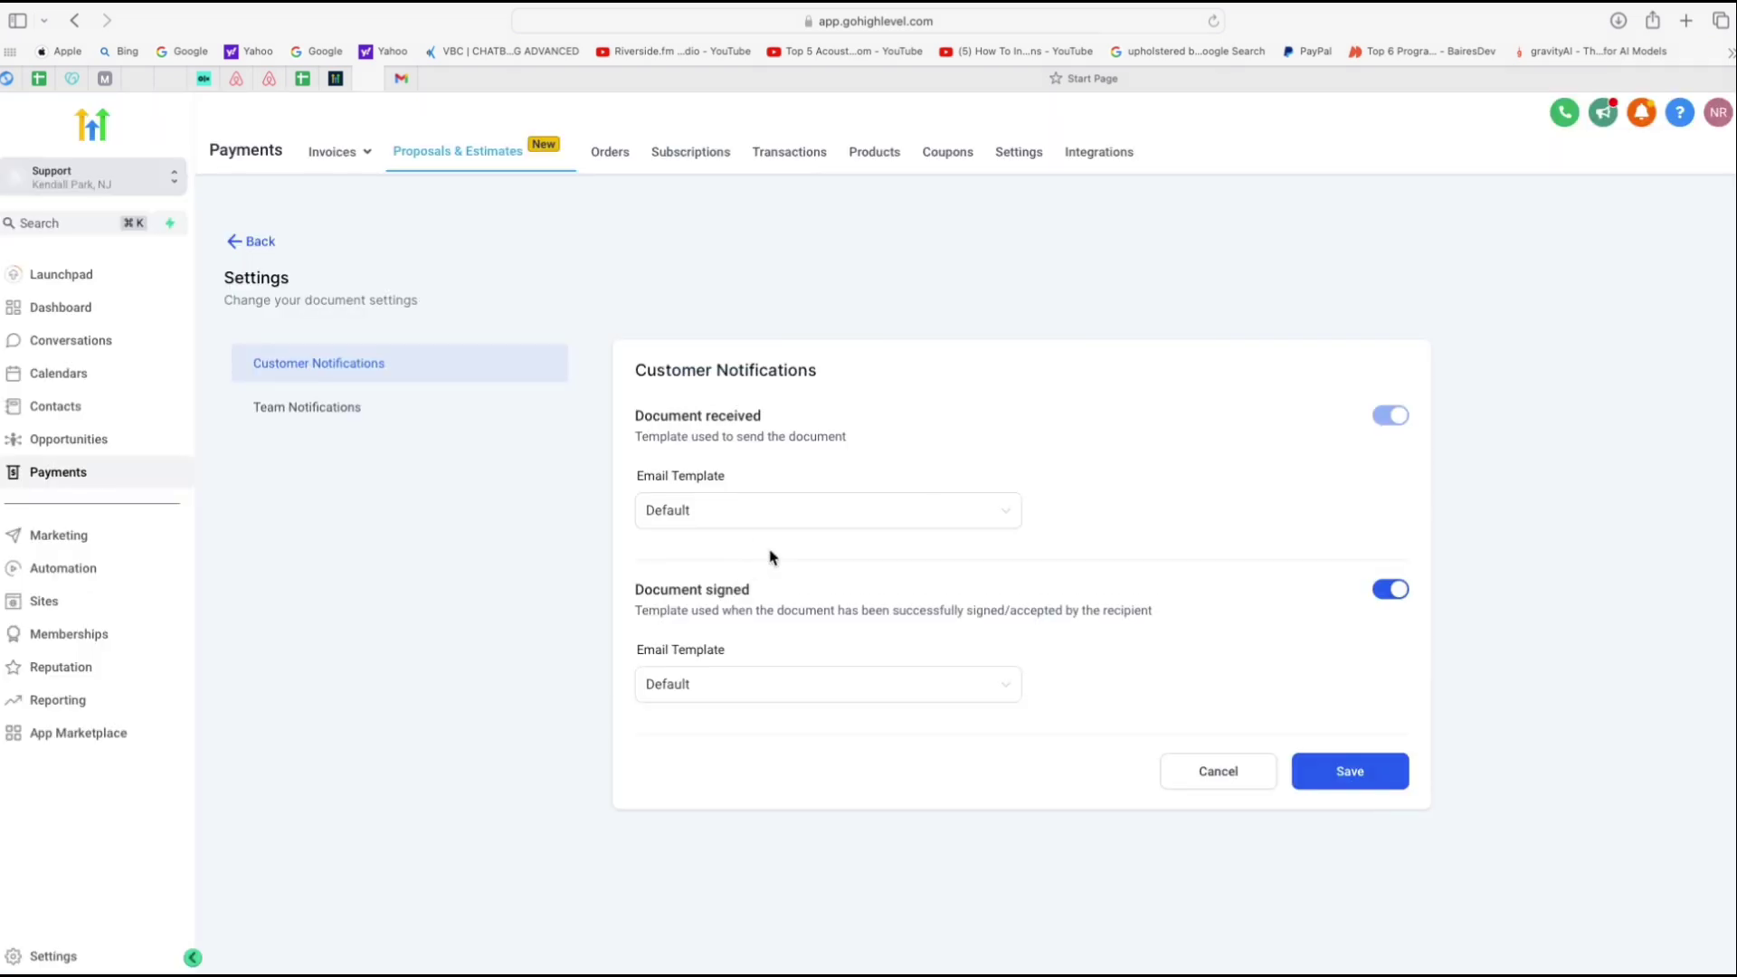
Leave the Document received template at Default and go to Marketing > Emails > Templates
left_click(762, 517)
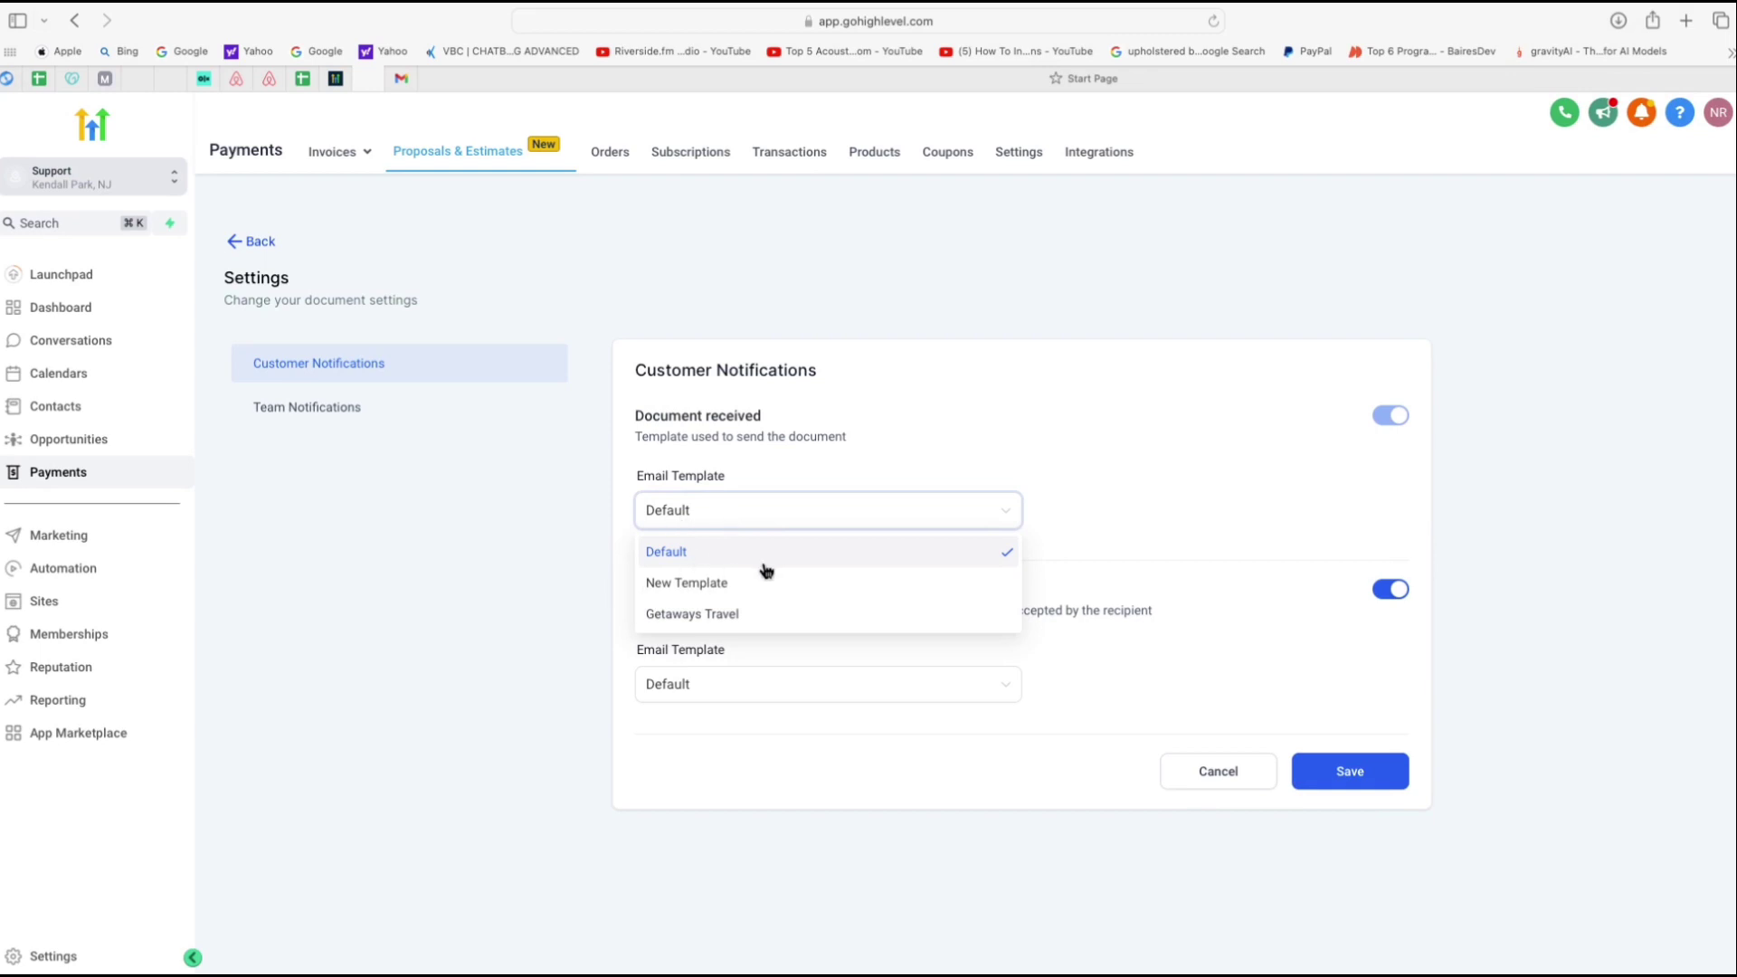
left_click(764, 565)
left_click(100, 536)
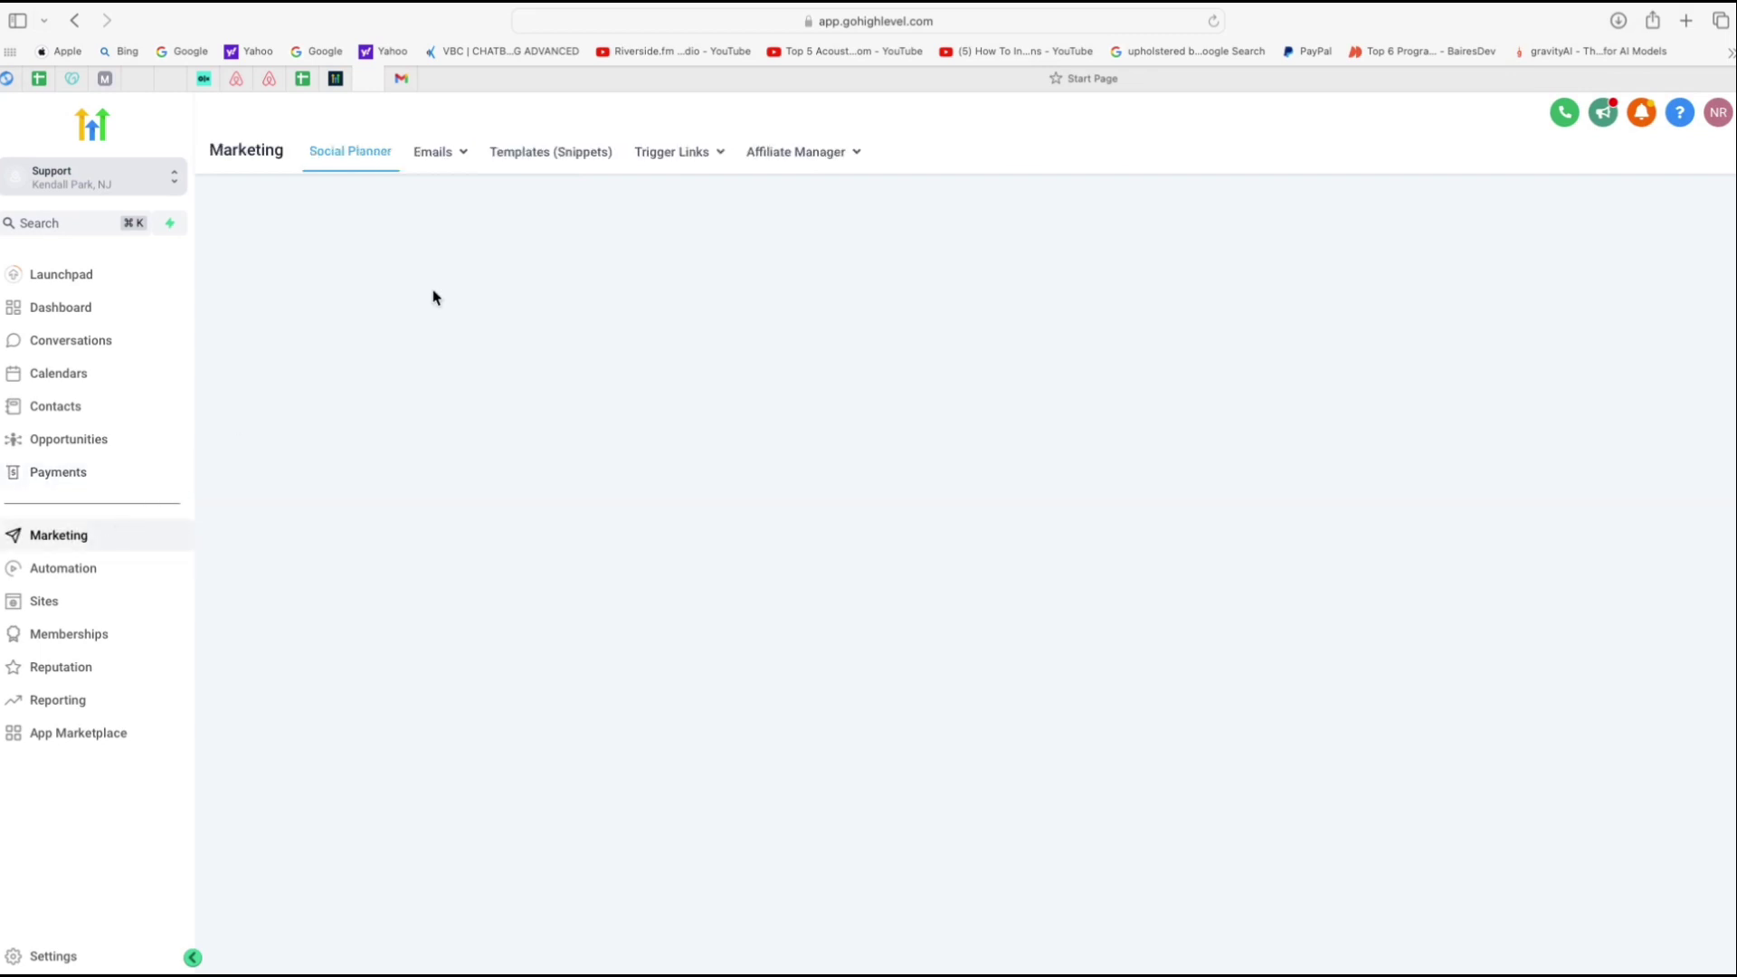
left_click(472, 155)
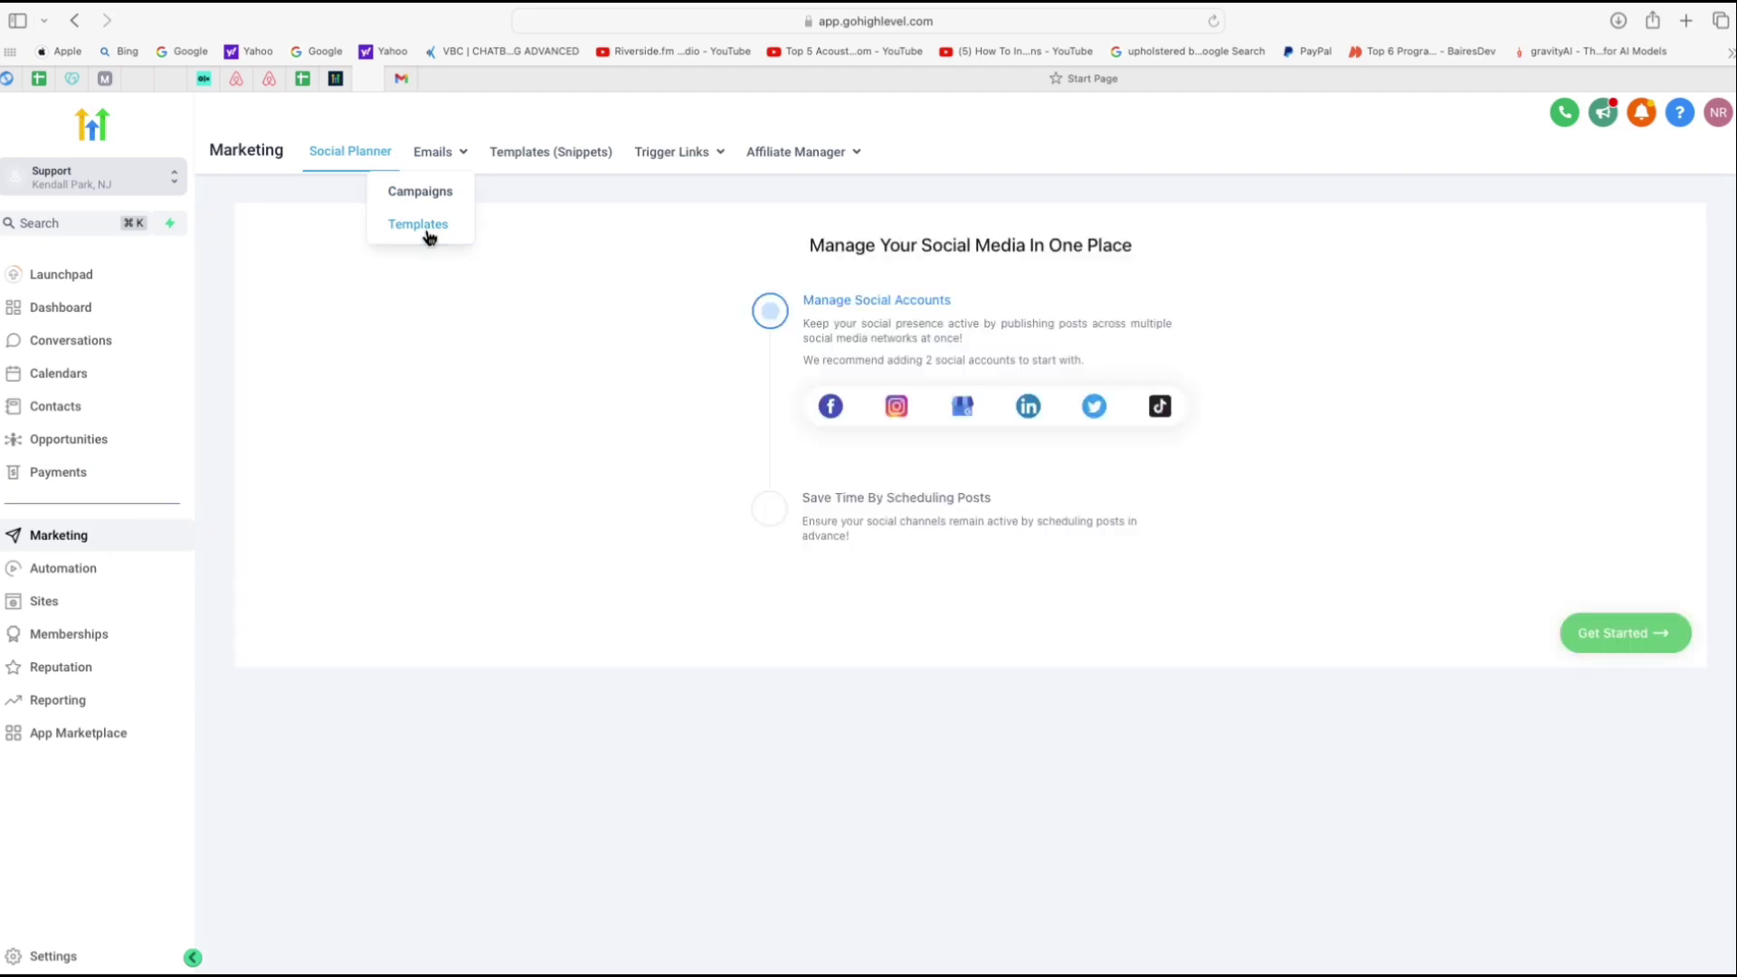
left_click(427, 227)
Create a template from the Email Marketing library, filtering Marketing Agency and choosing Pulse Marketing
left_click(1668, 235)
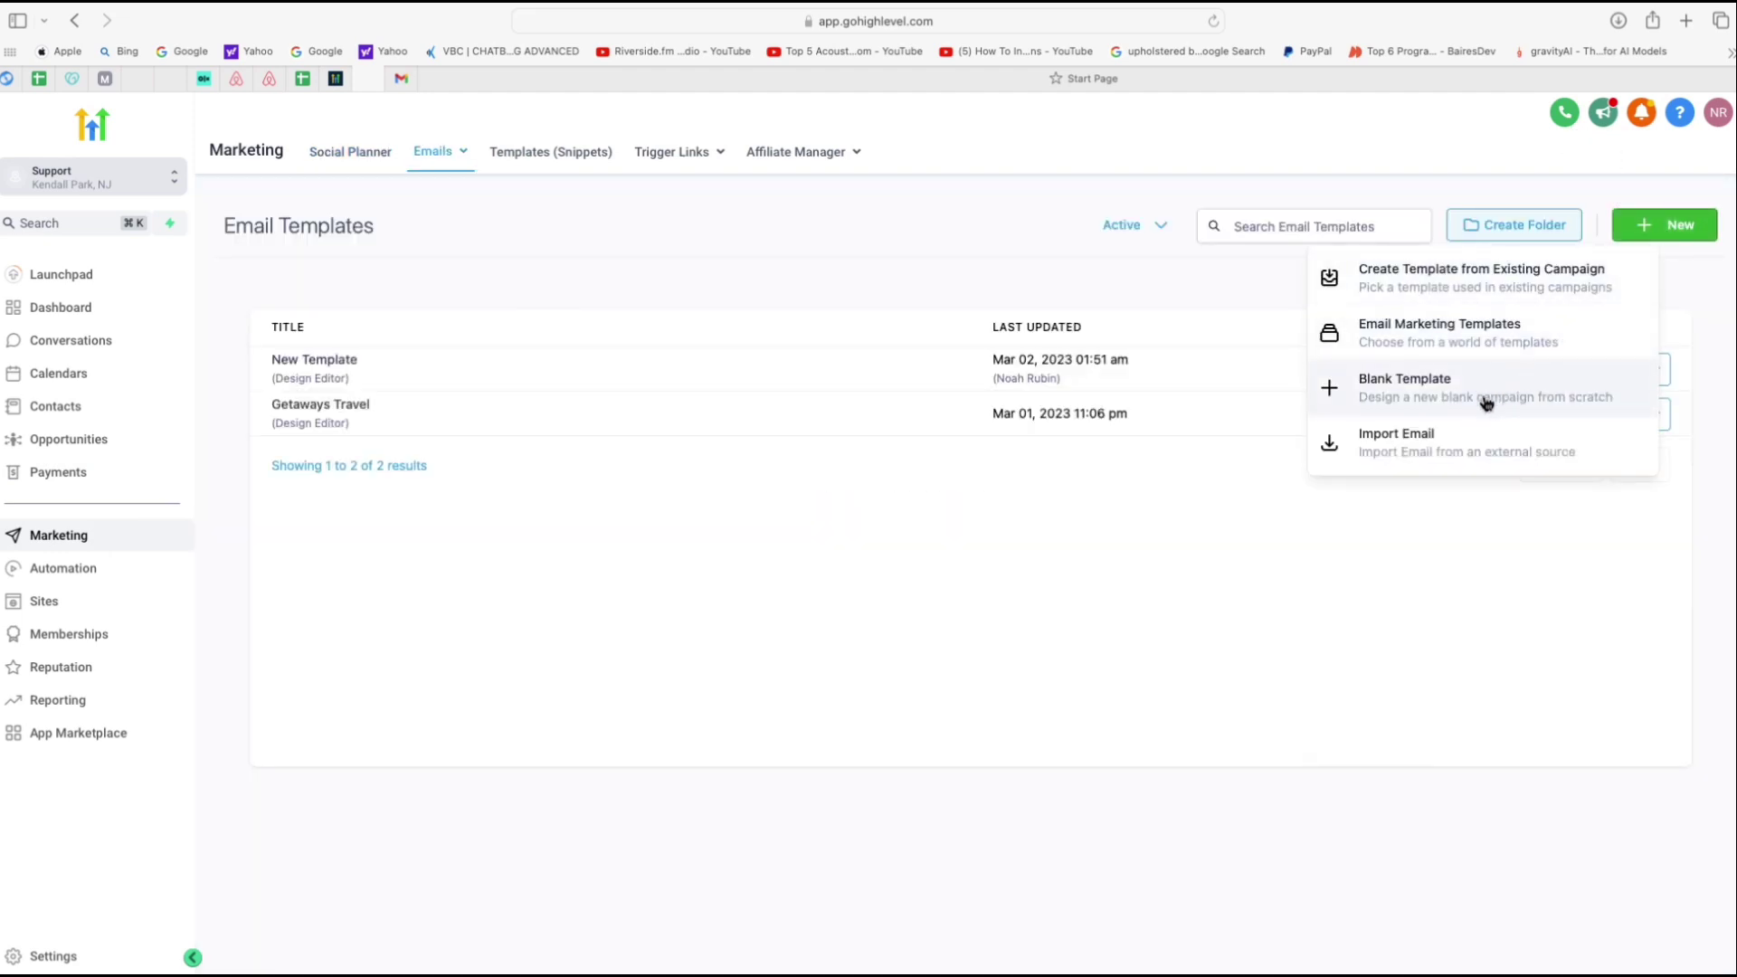
left_click(1438, 343)
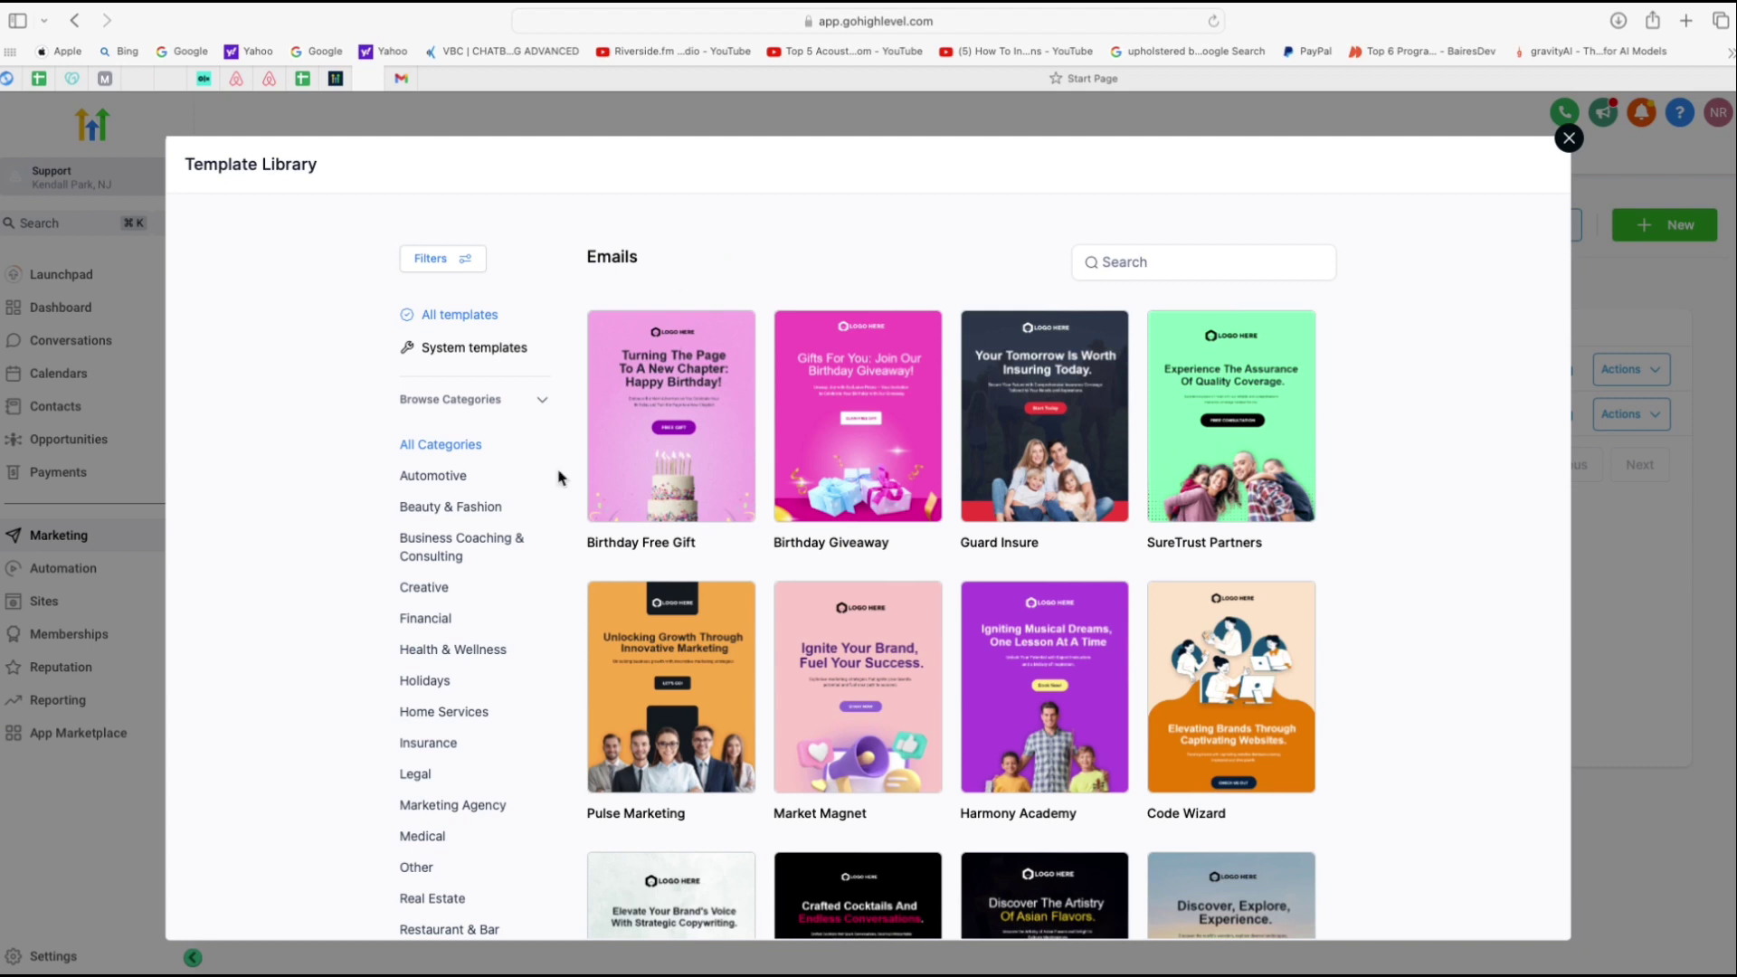
scroll(465, 552, "down", 2)
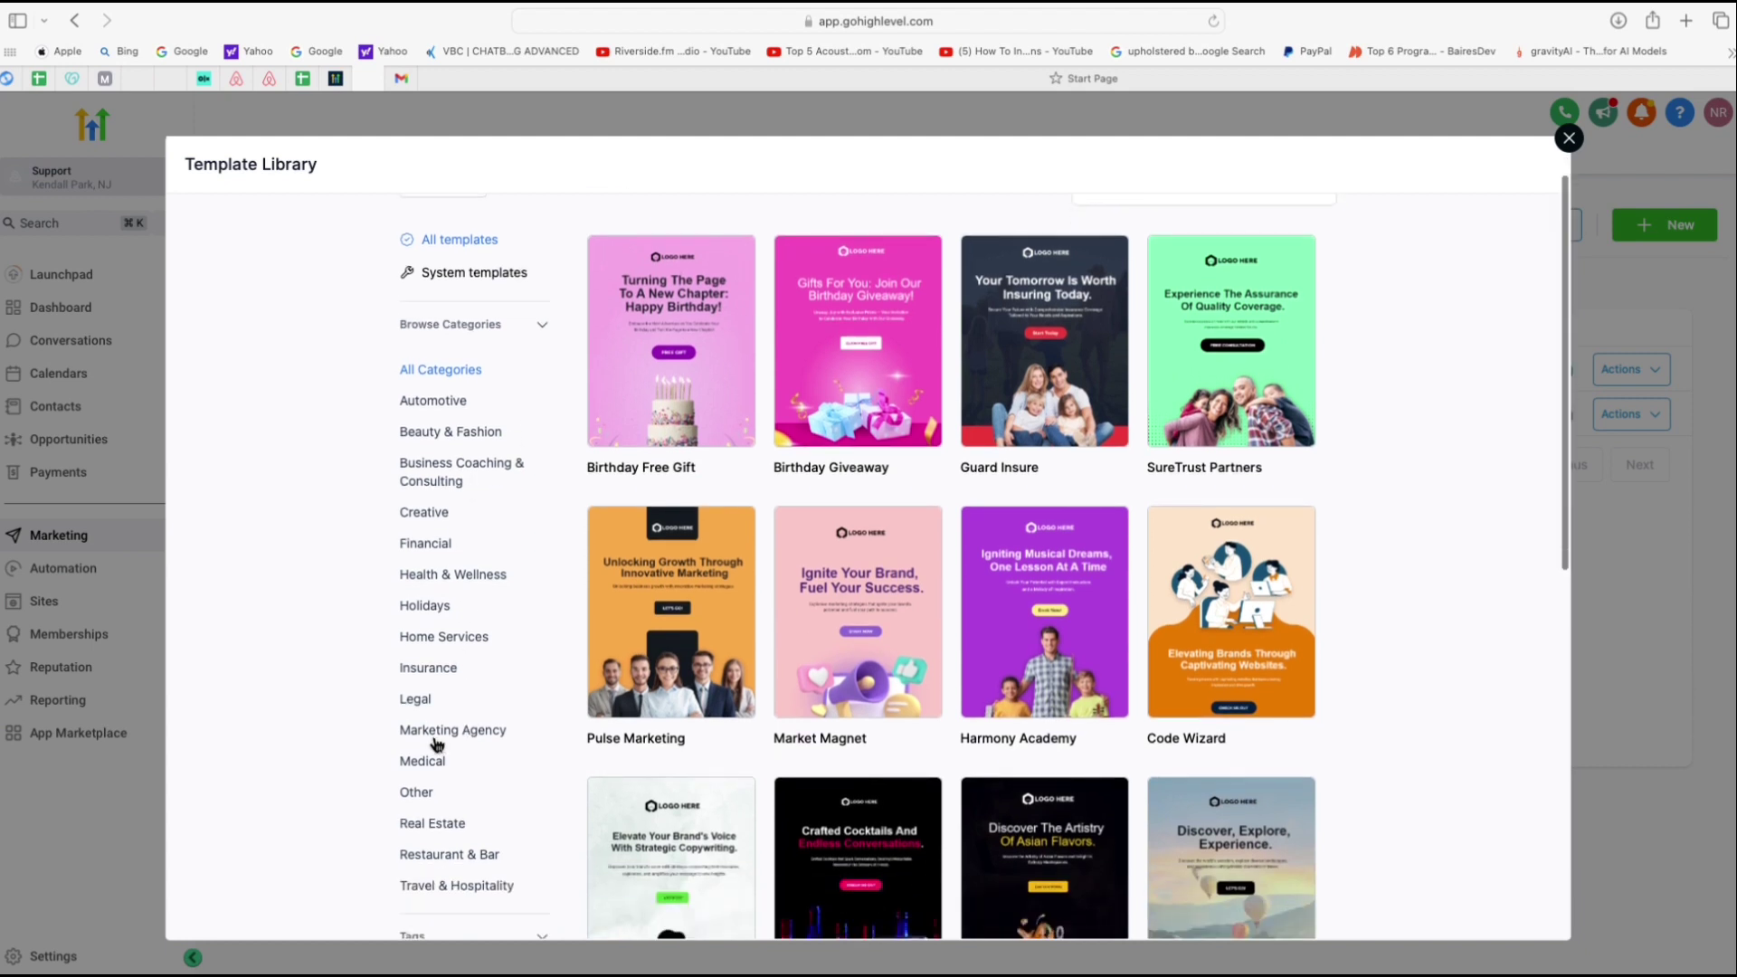
left_click(444, 736)
mouse_move(605, 481)
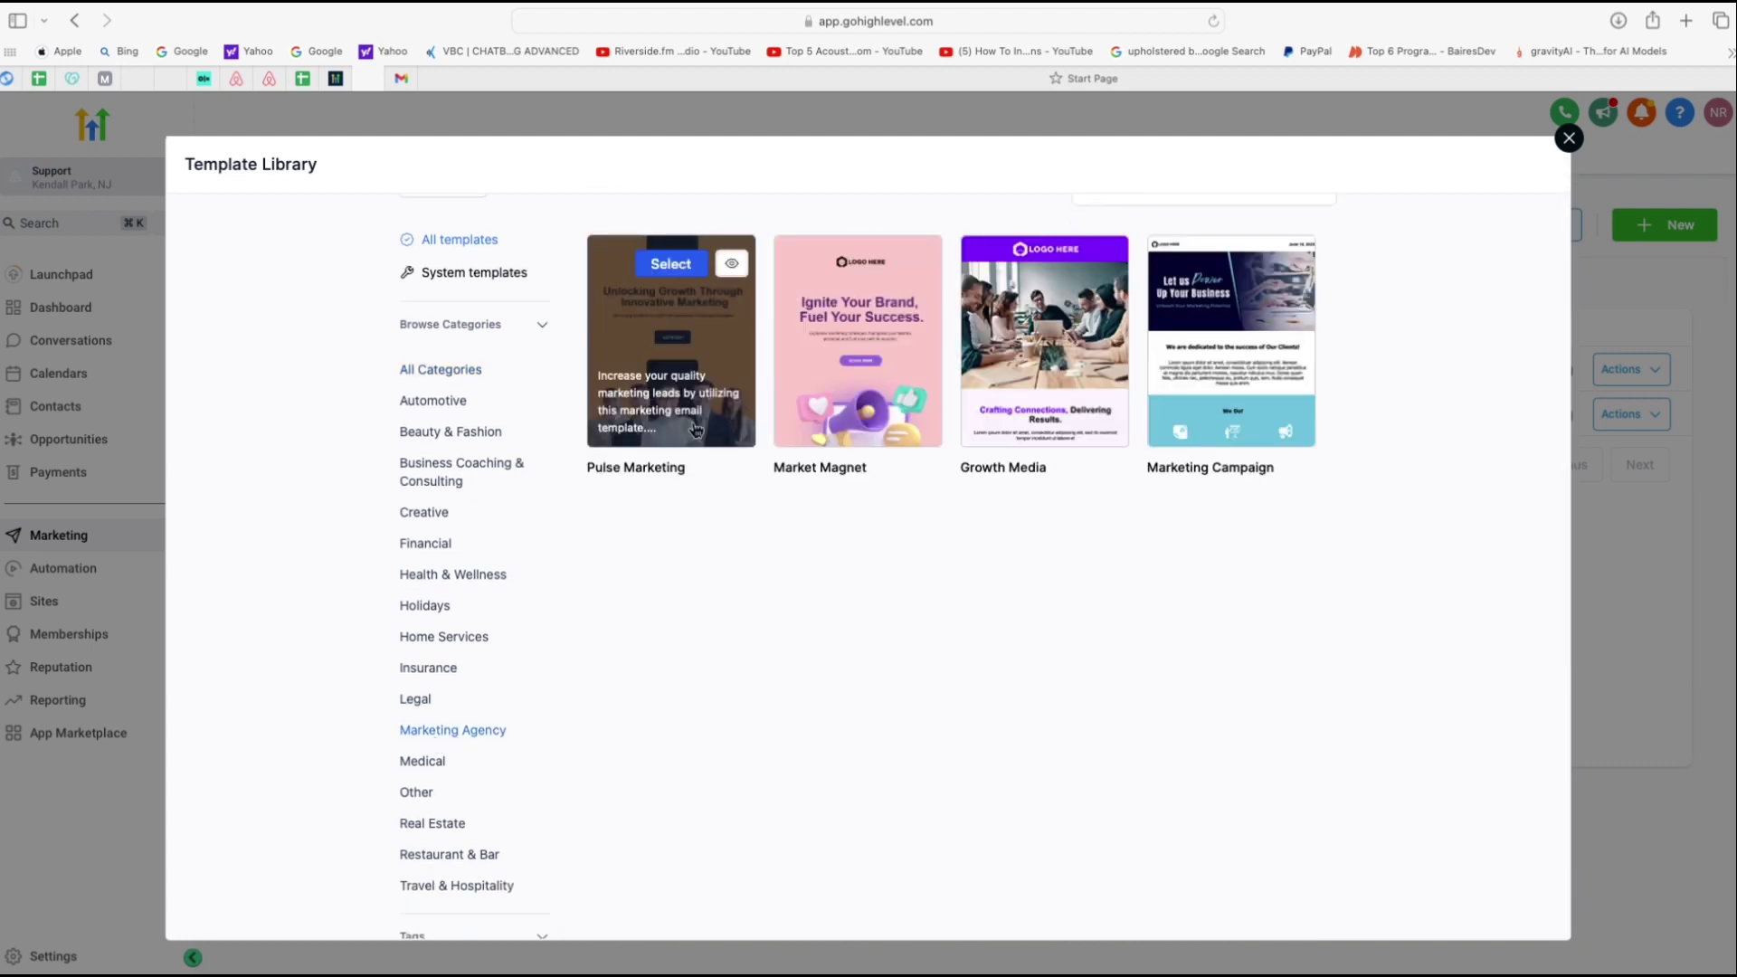
left_click(671, 264)
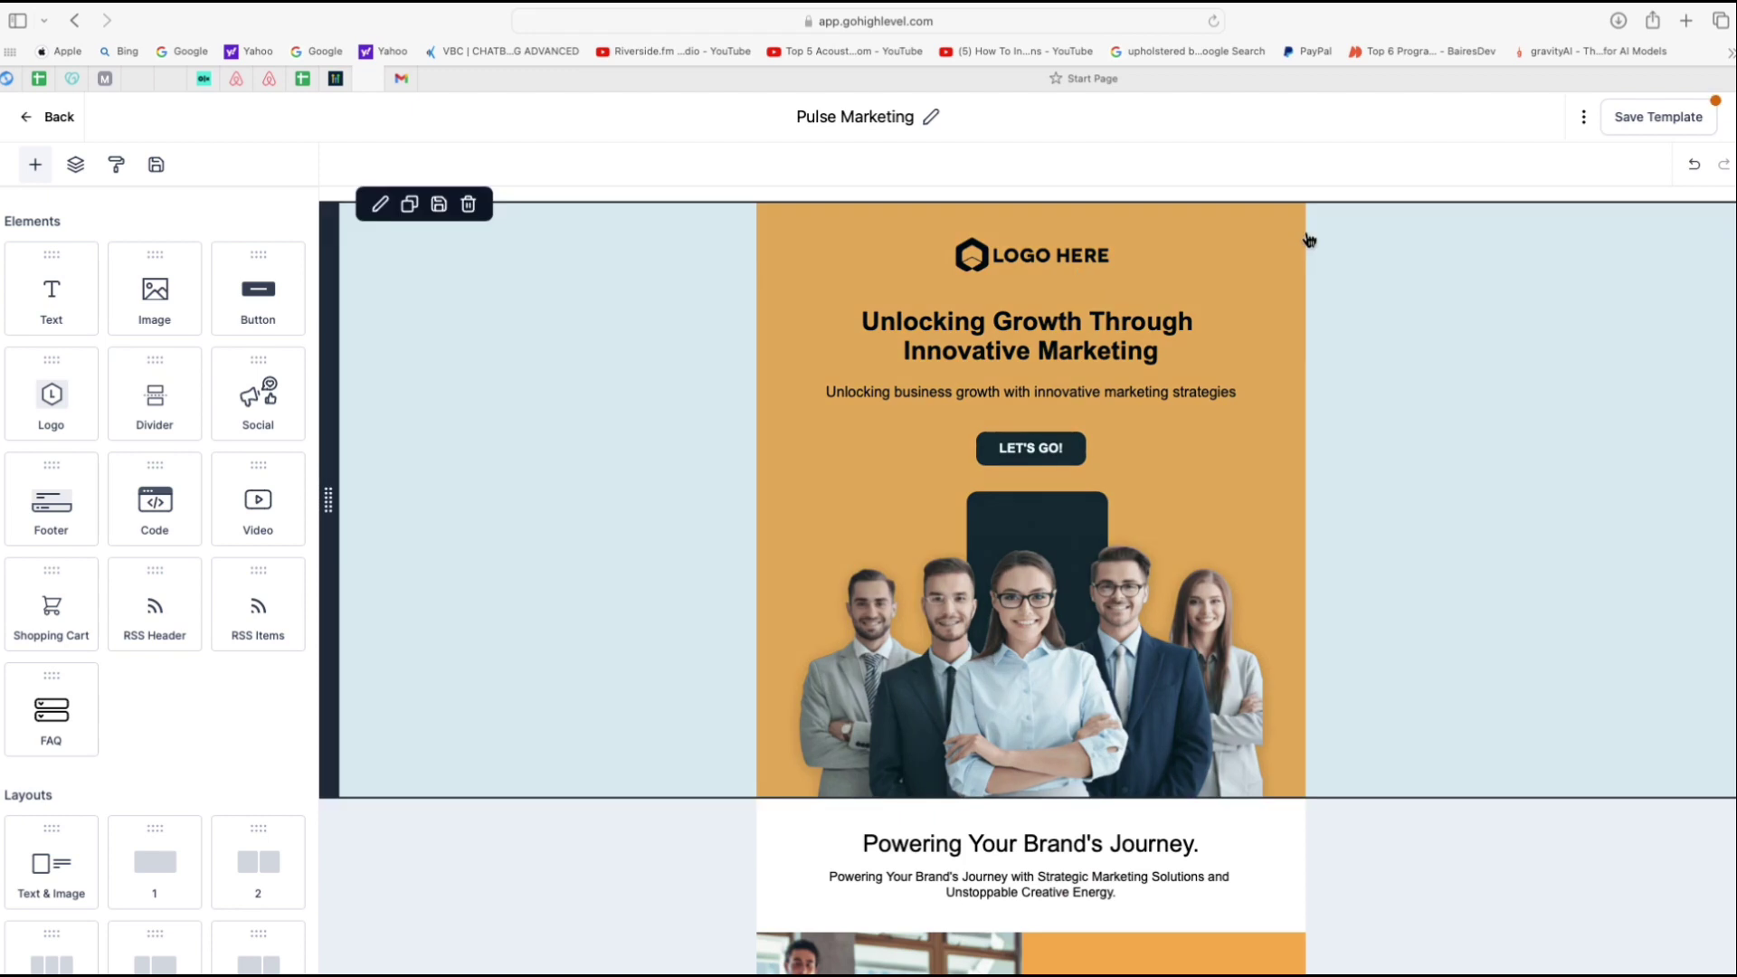
Replace the header logo with the GQ image from My Media
mouse_move(1200, 278)
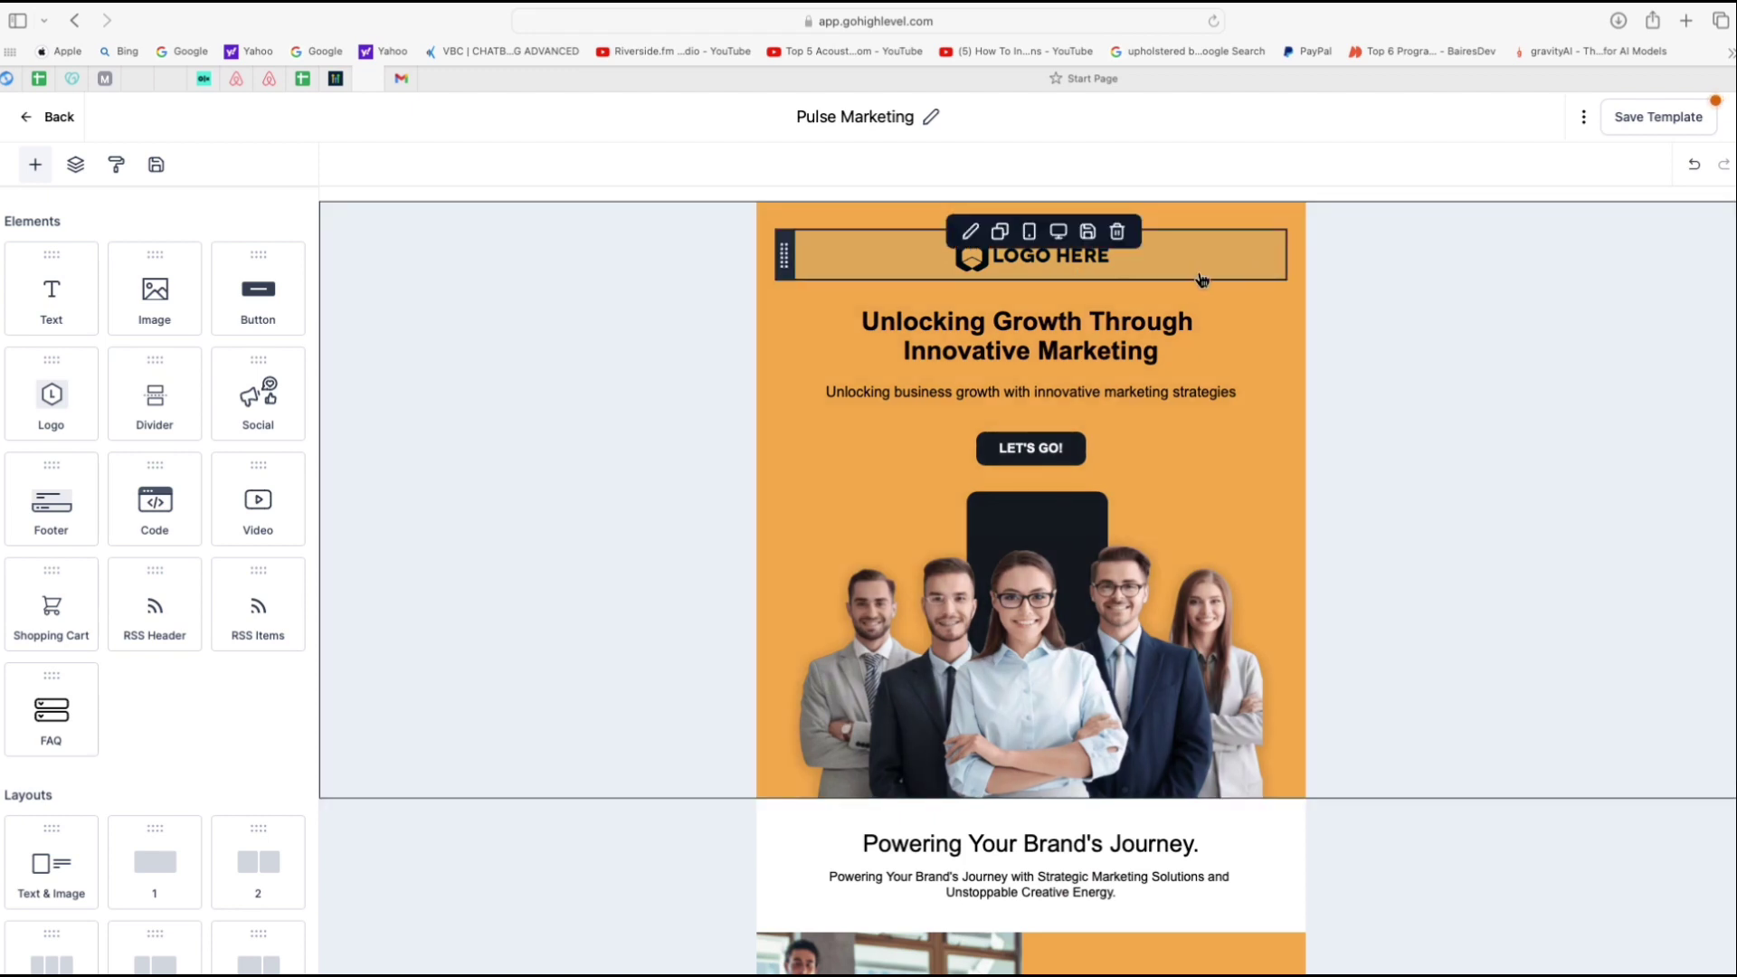
left_click(1051, 259)
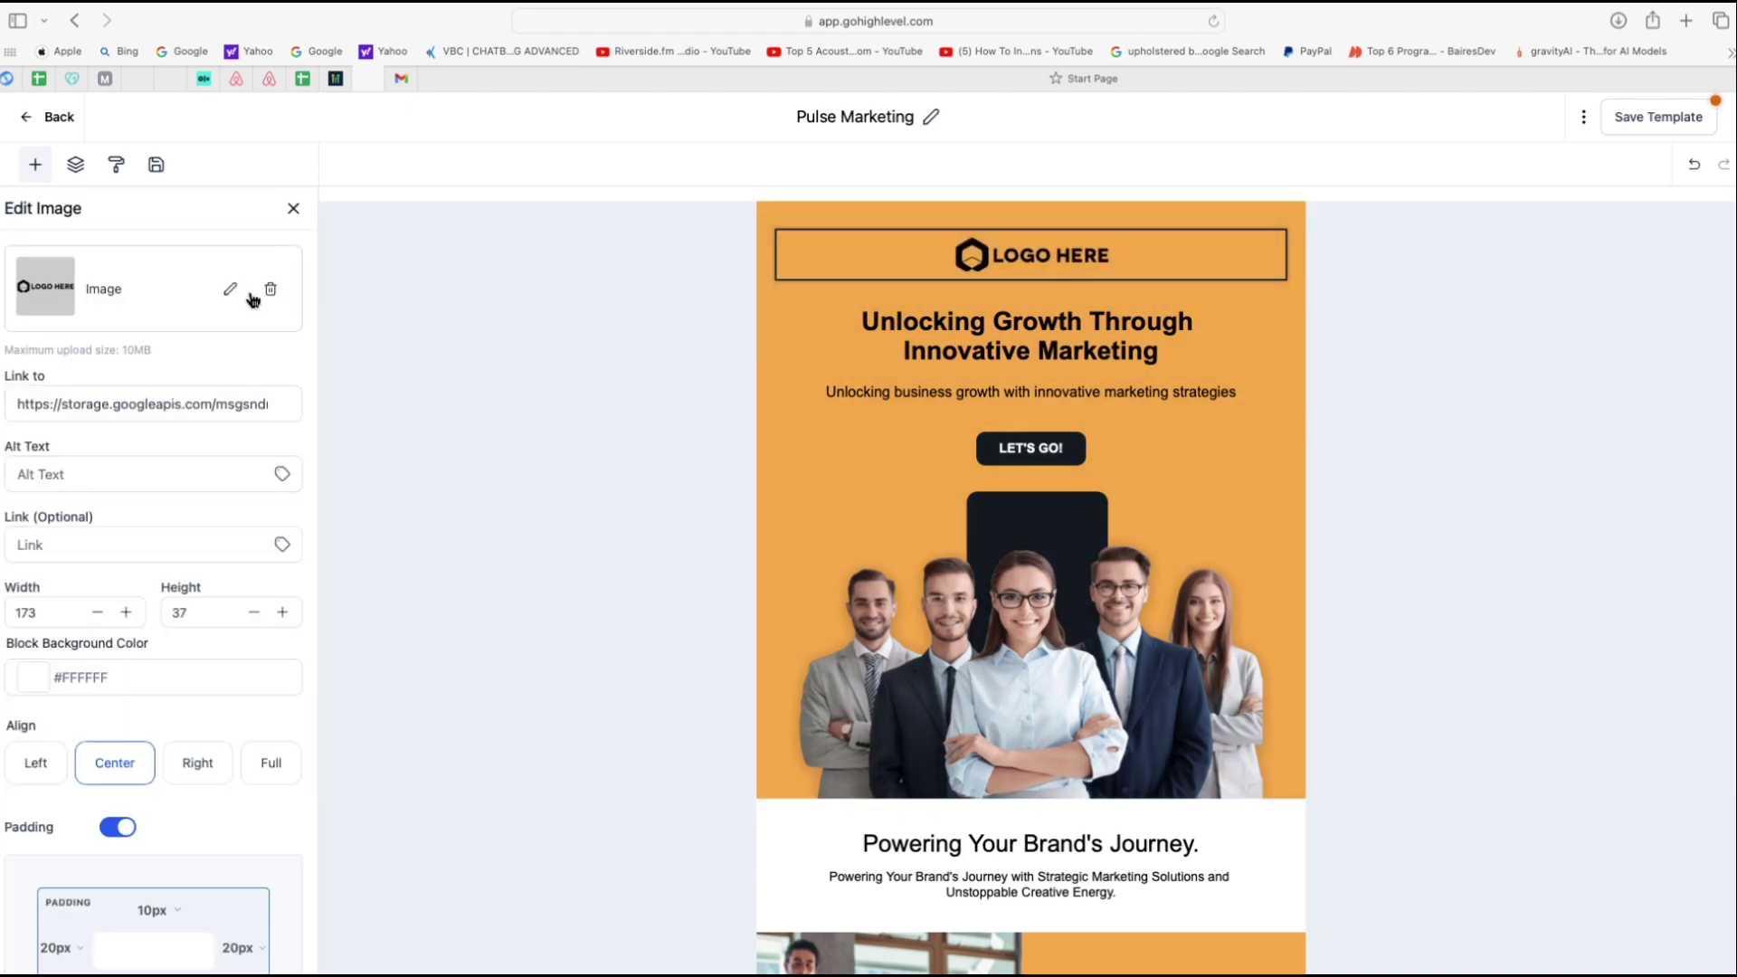
left_click(234, 289)
left_click(181, 451)
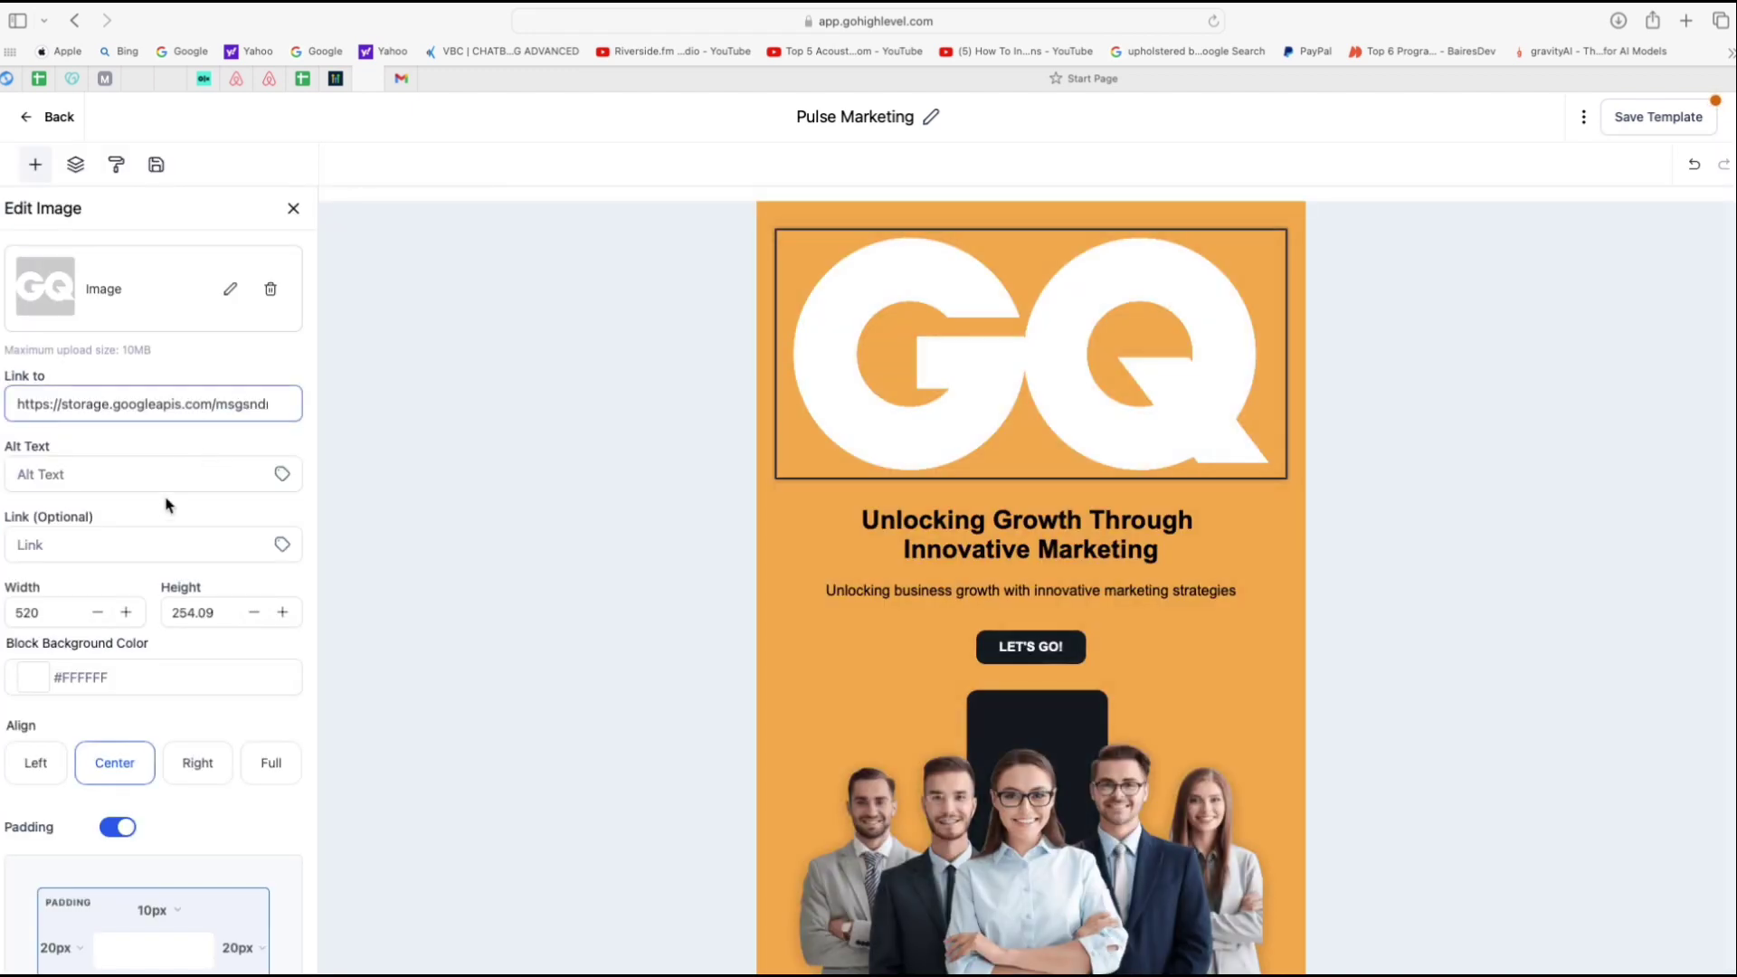
Set the logo width to 220 and clear its height
left_click(66, 613)
type("s")
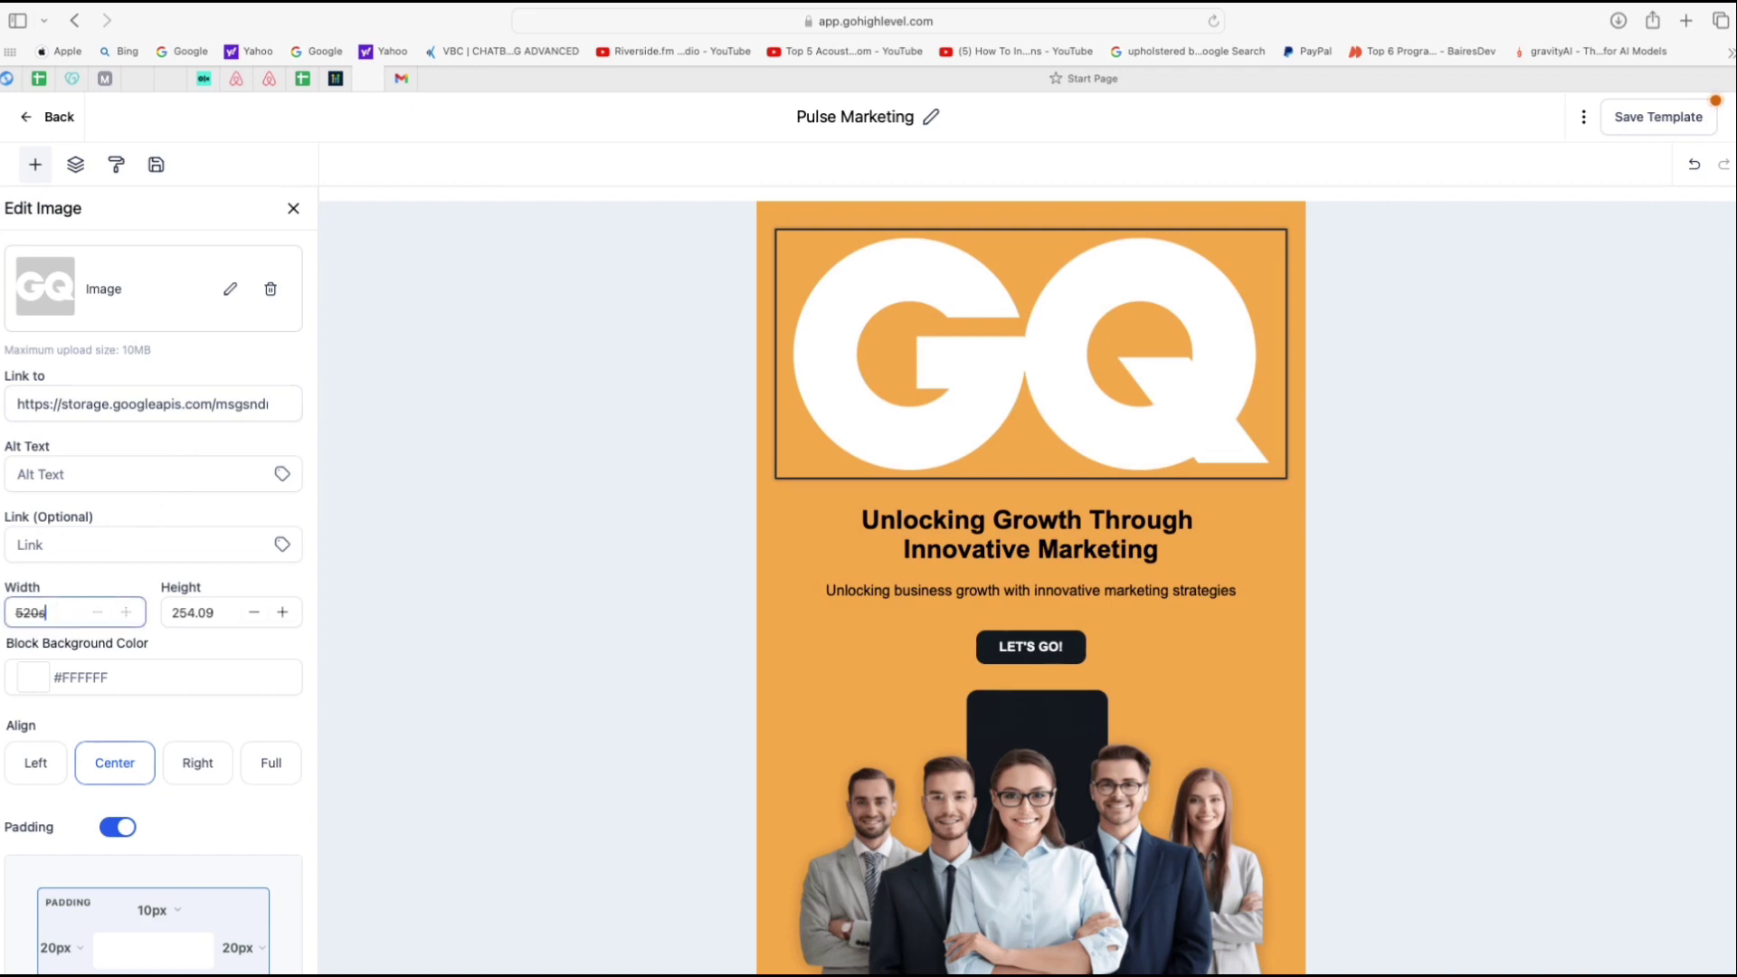
key("super+a")
type("220")
key("super+a")
key("BackSpace")
type("220")
left_click(204, 616)
key("super+a")
key("BackSpace")
Select the email's header section
mouse_move(1283, 283)
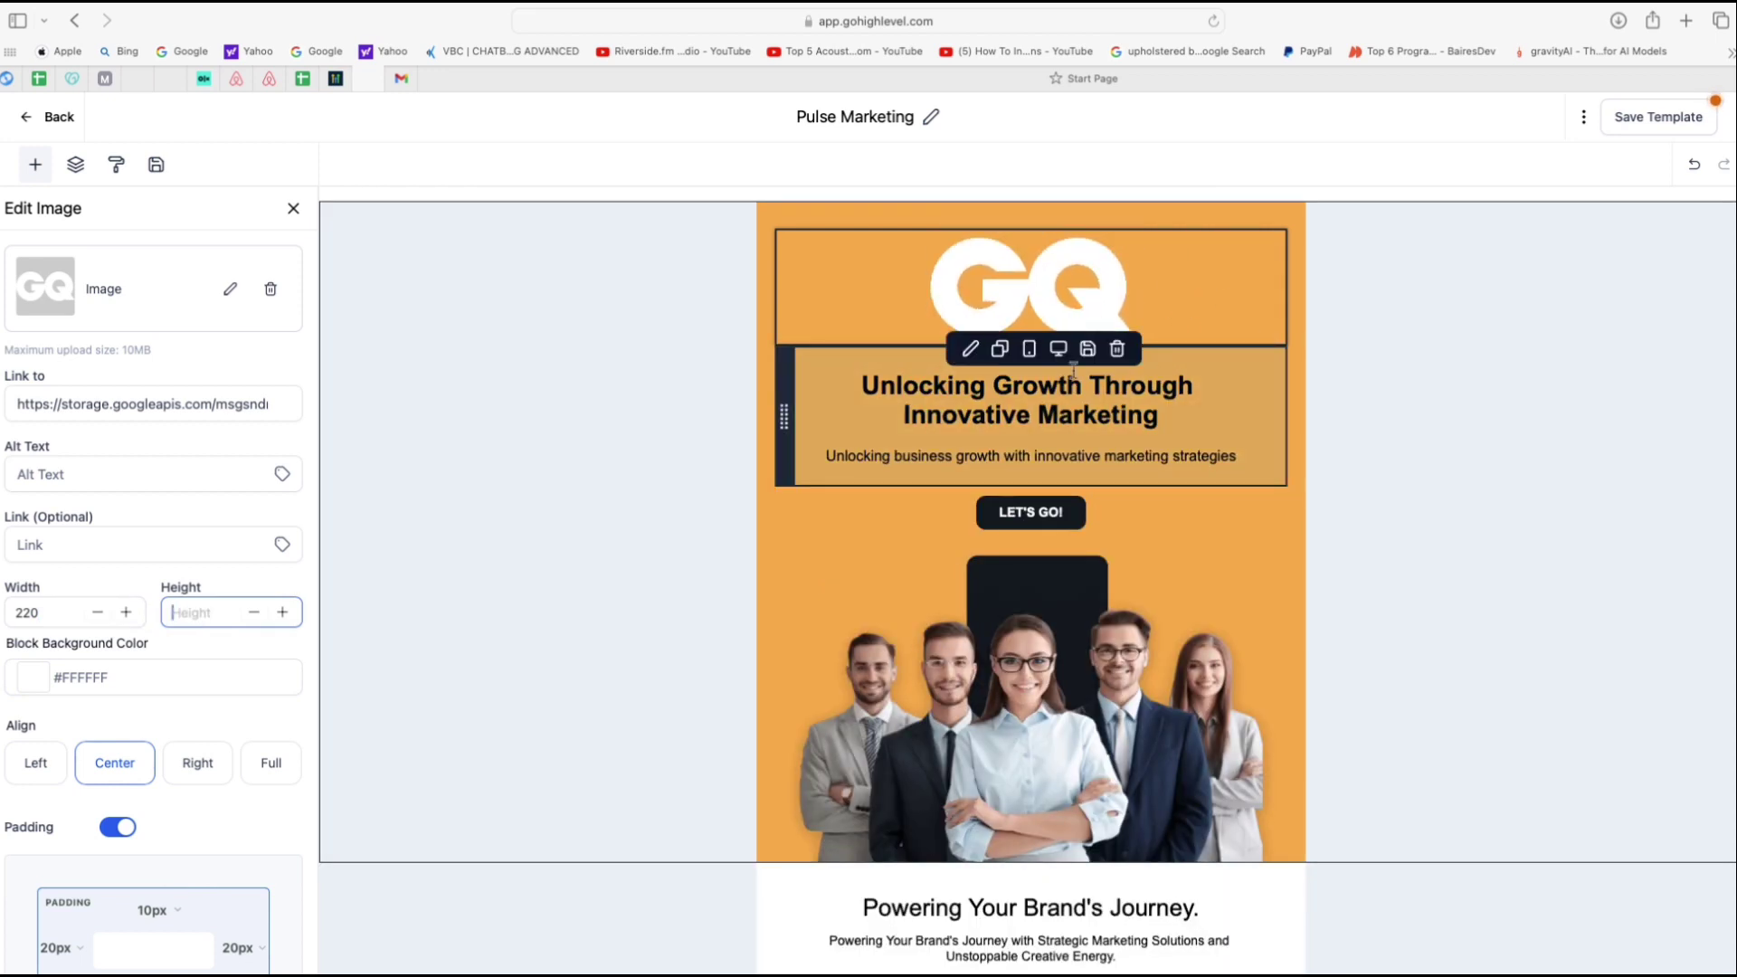
scroll(1111, 387, "down", 15)
left_click(1094, 201)
mouse_move(998, 398)
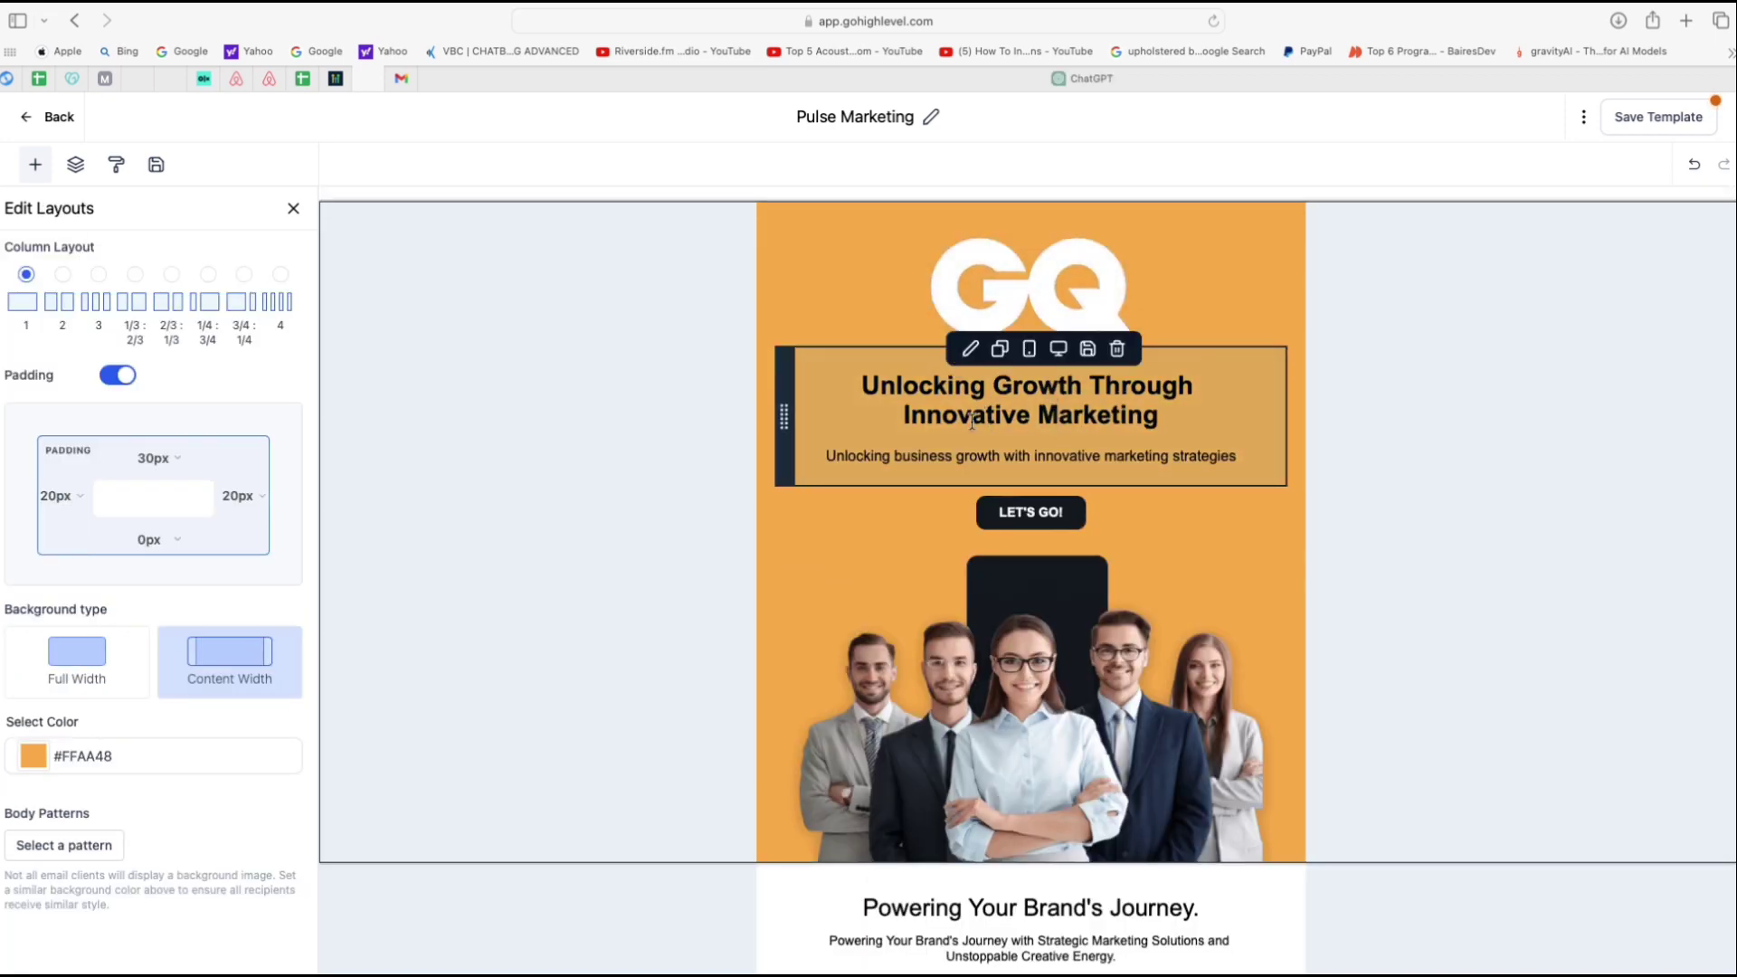
Add a text block with the pasted email wording, greeting 'Dear {{contact.first_name}}'
left_click(293, 208)
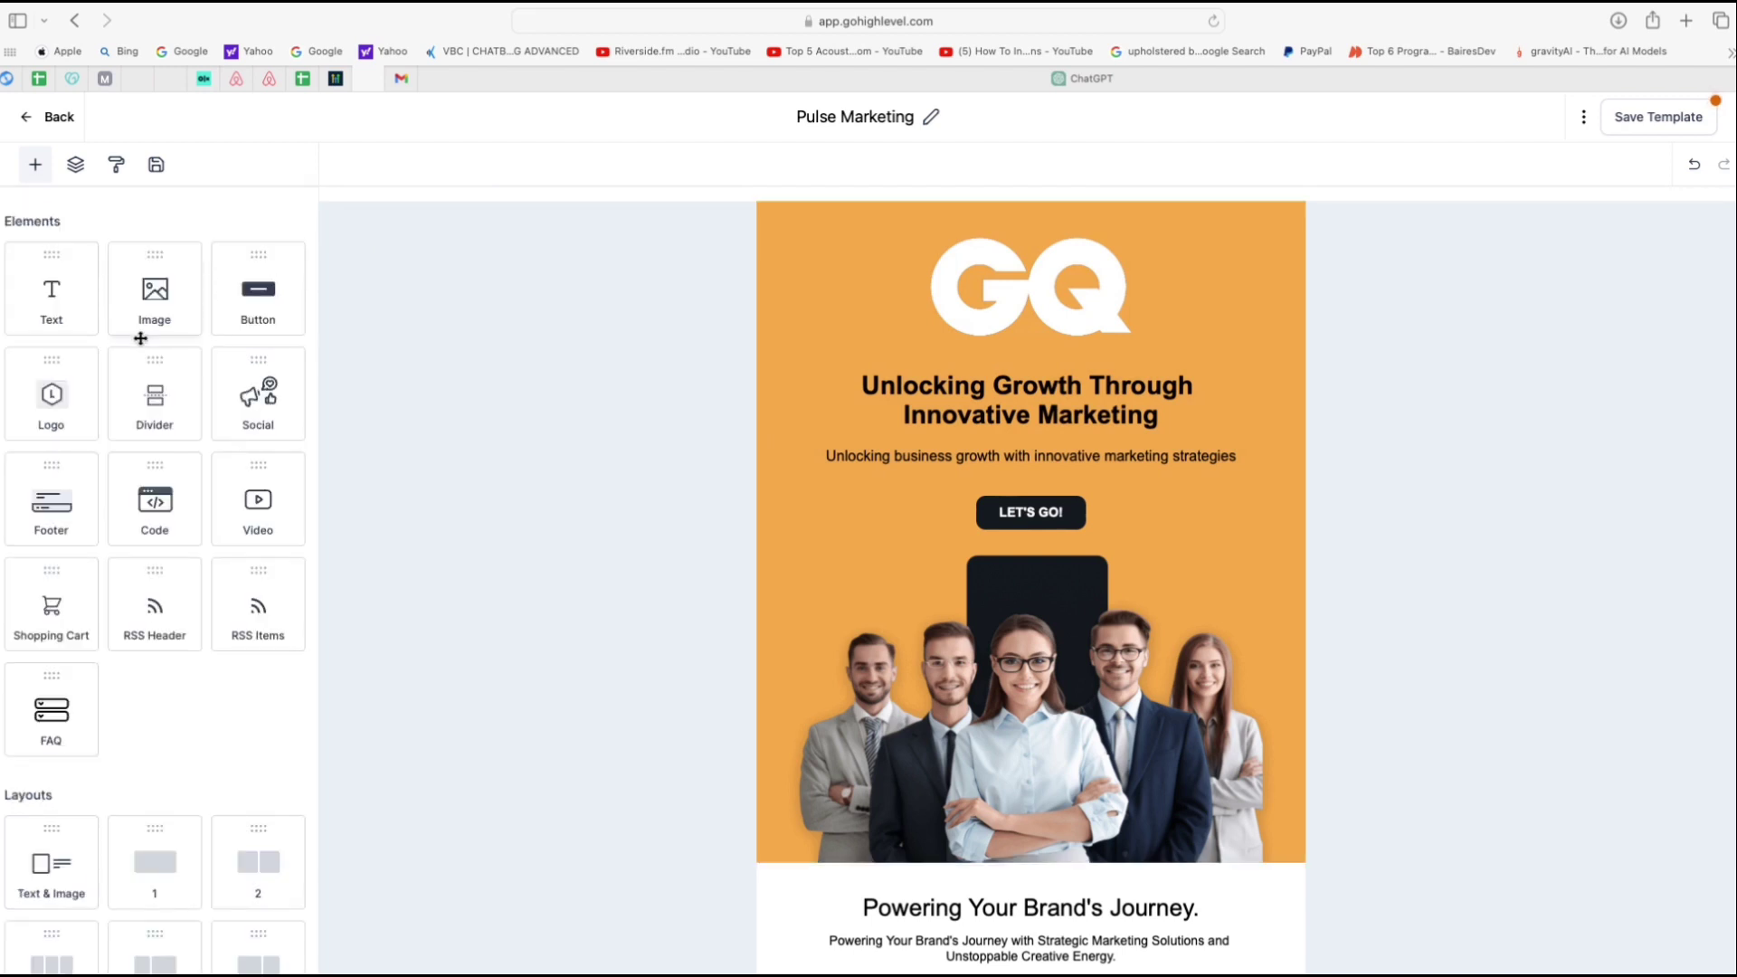
left_click_drag(56, 307, 935, 461)
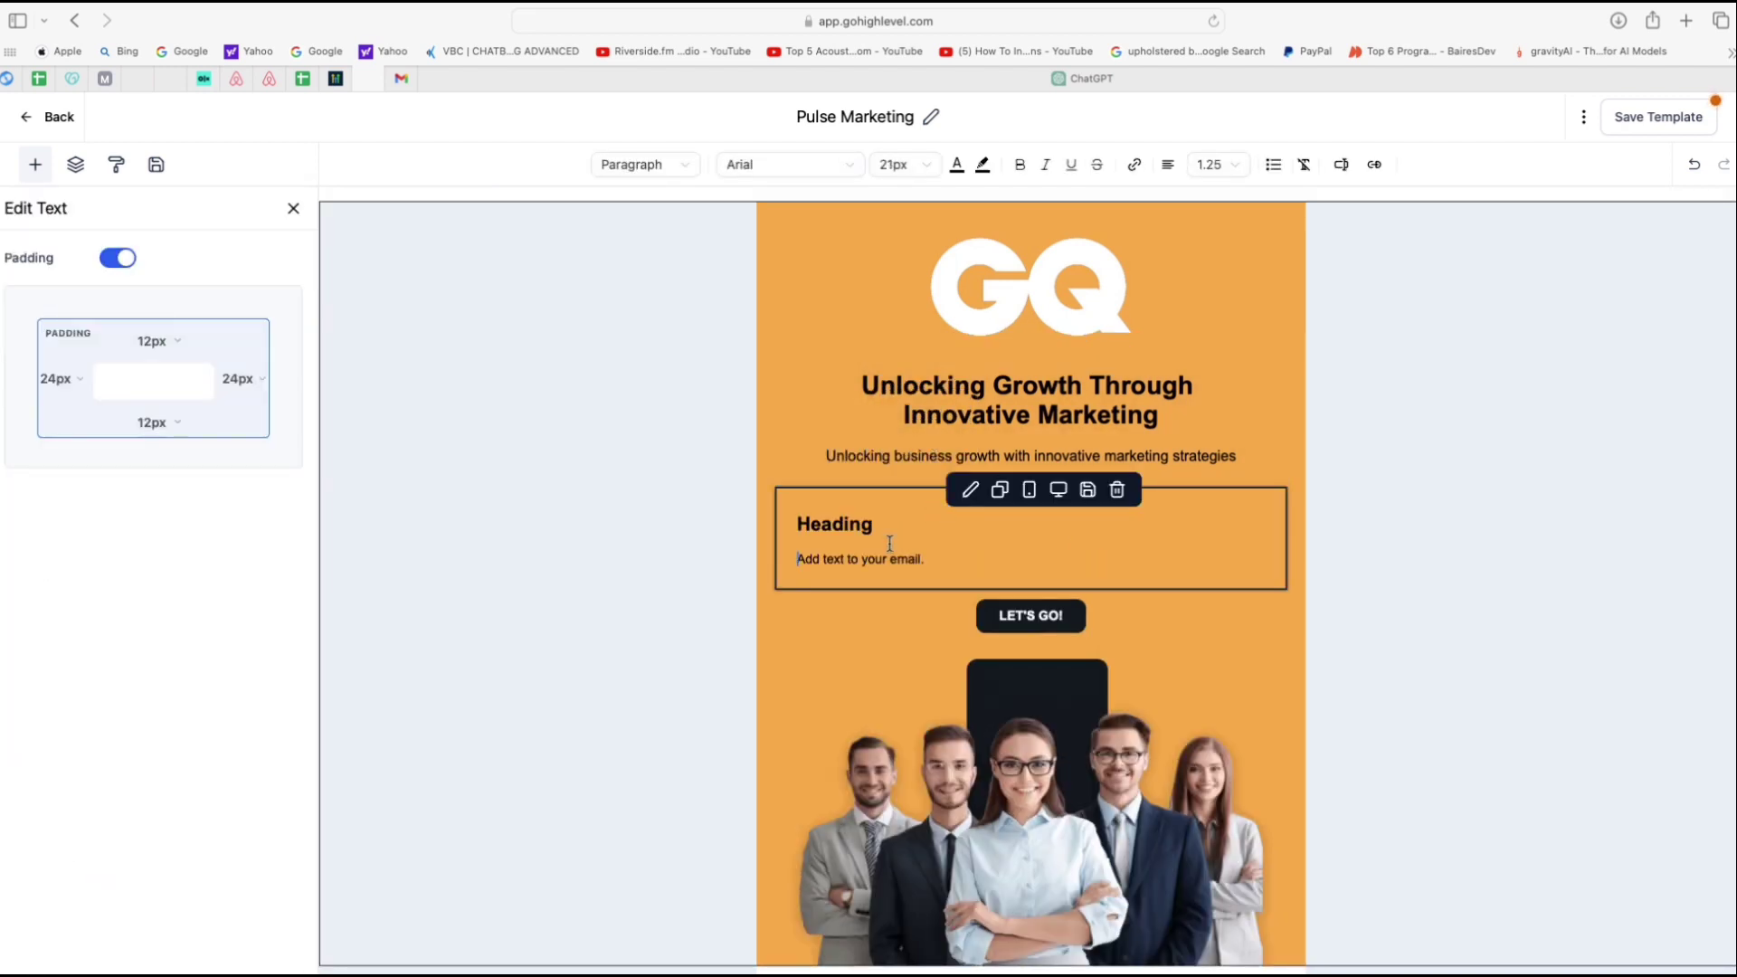
double_click(842, 521)
key("BackSpace")
key("BackSpace")
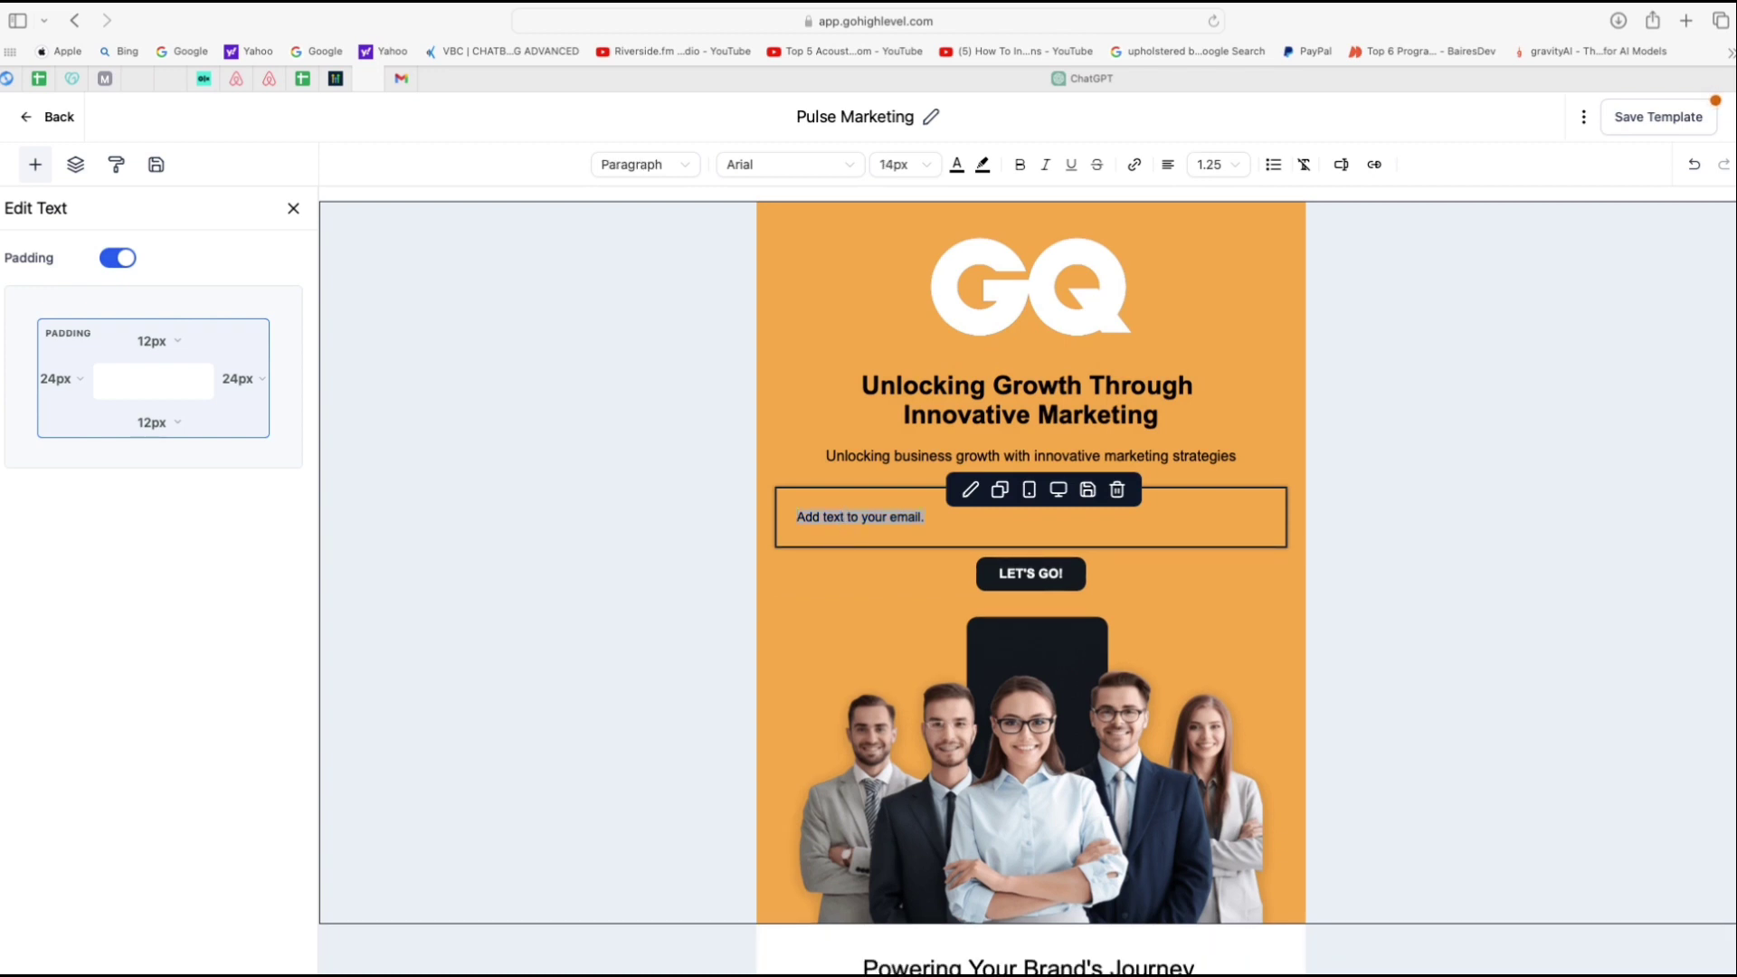
type("Dear [Client's Name], I hope this email finds you well. We are pleased to provide you with the invoice for the digital marketing services we have delivered to your company over the past month. Here are the details of the invoice:")
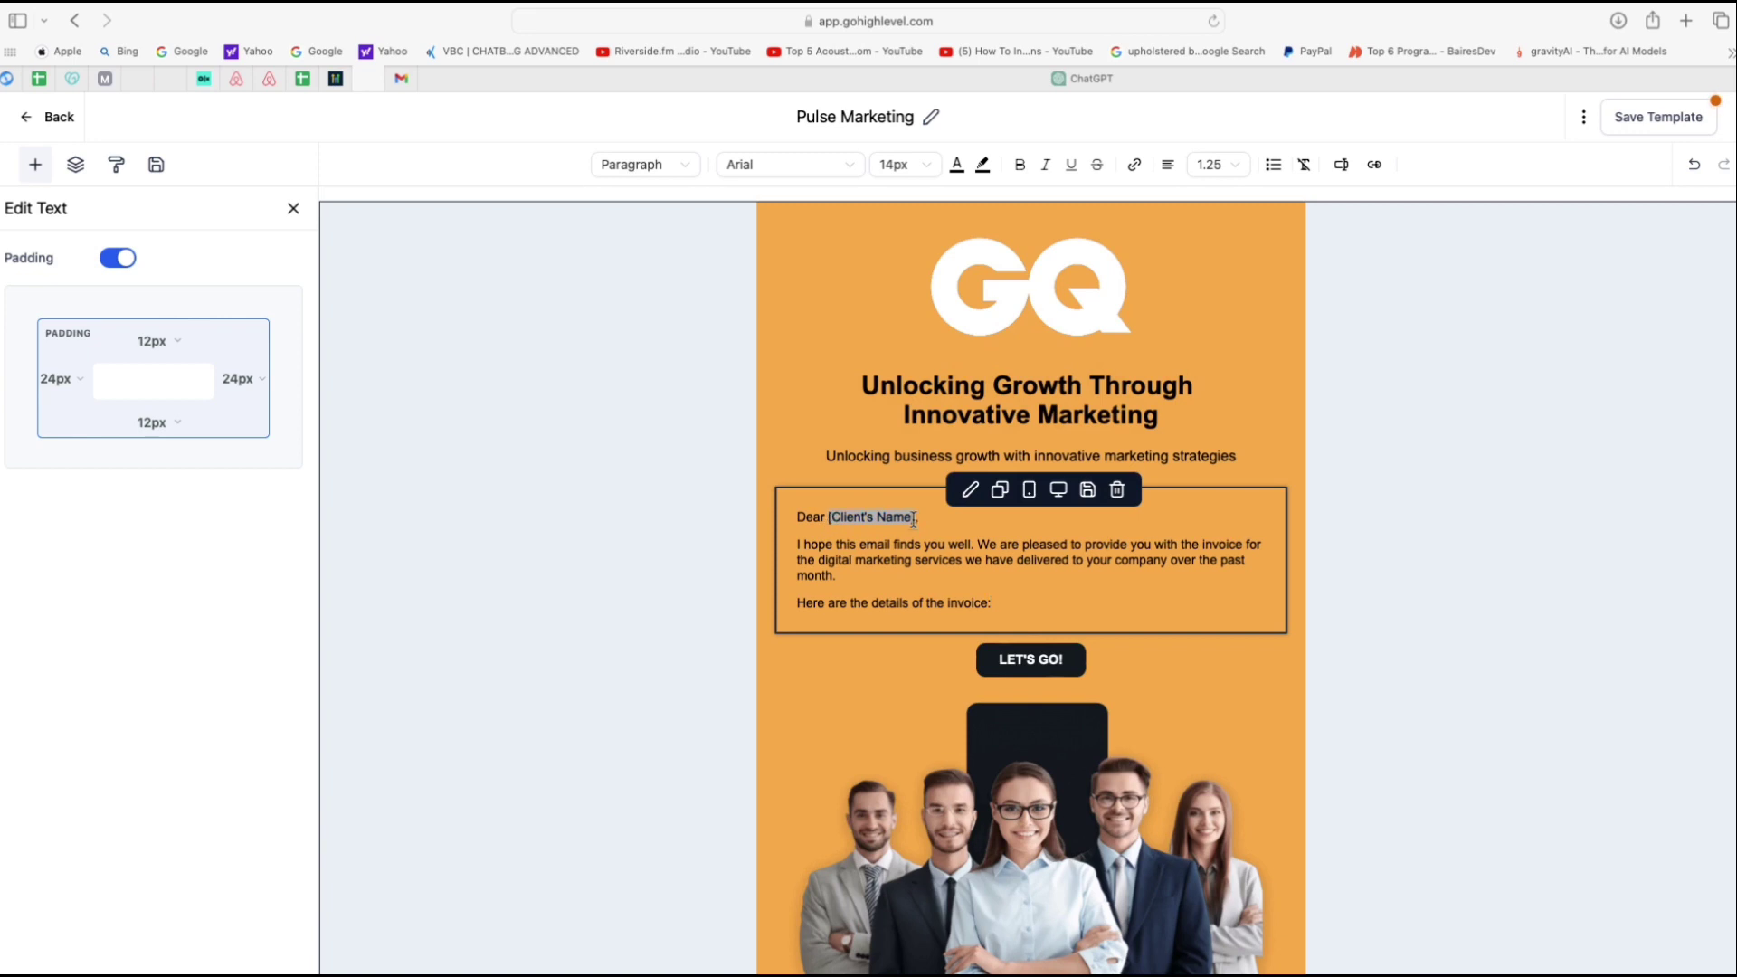
key("BackSpace")
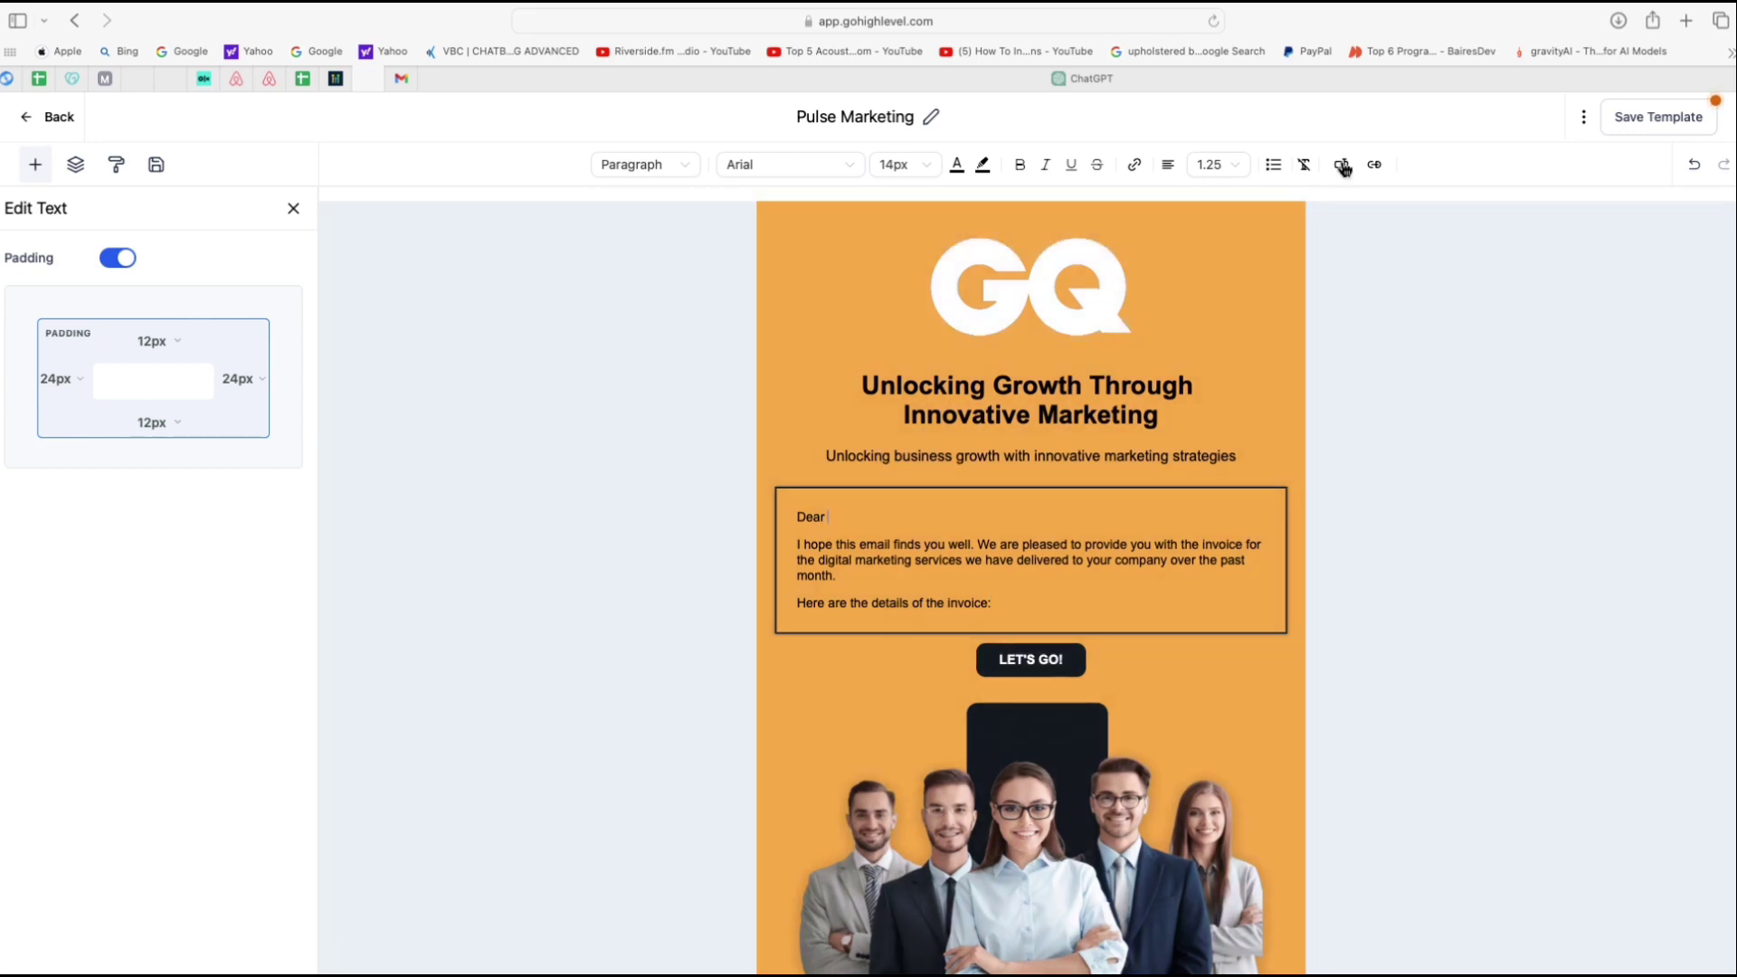
left_click(1342, 165)
left_click(1333, 242)
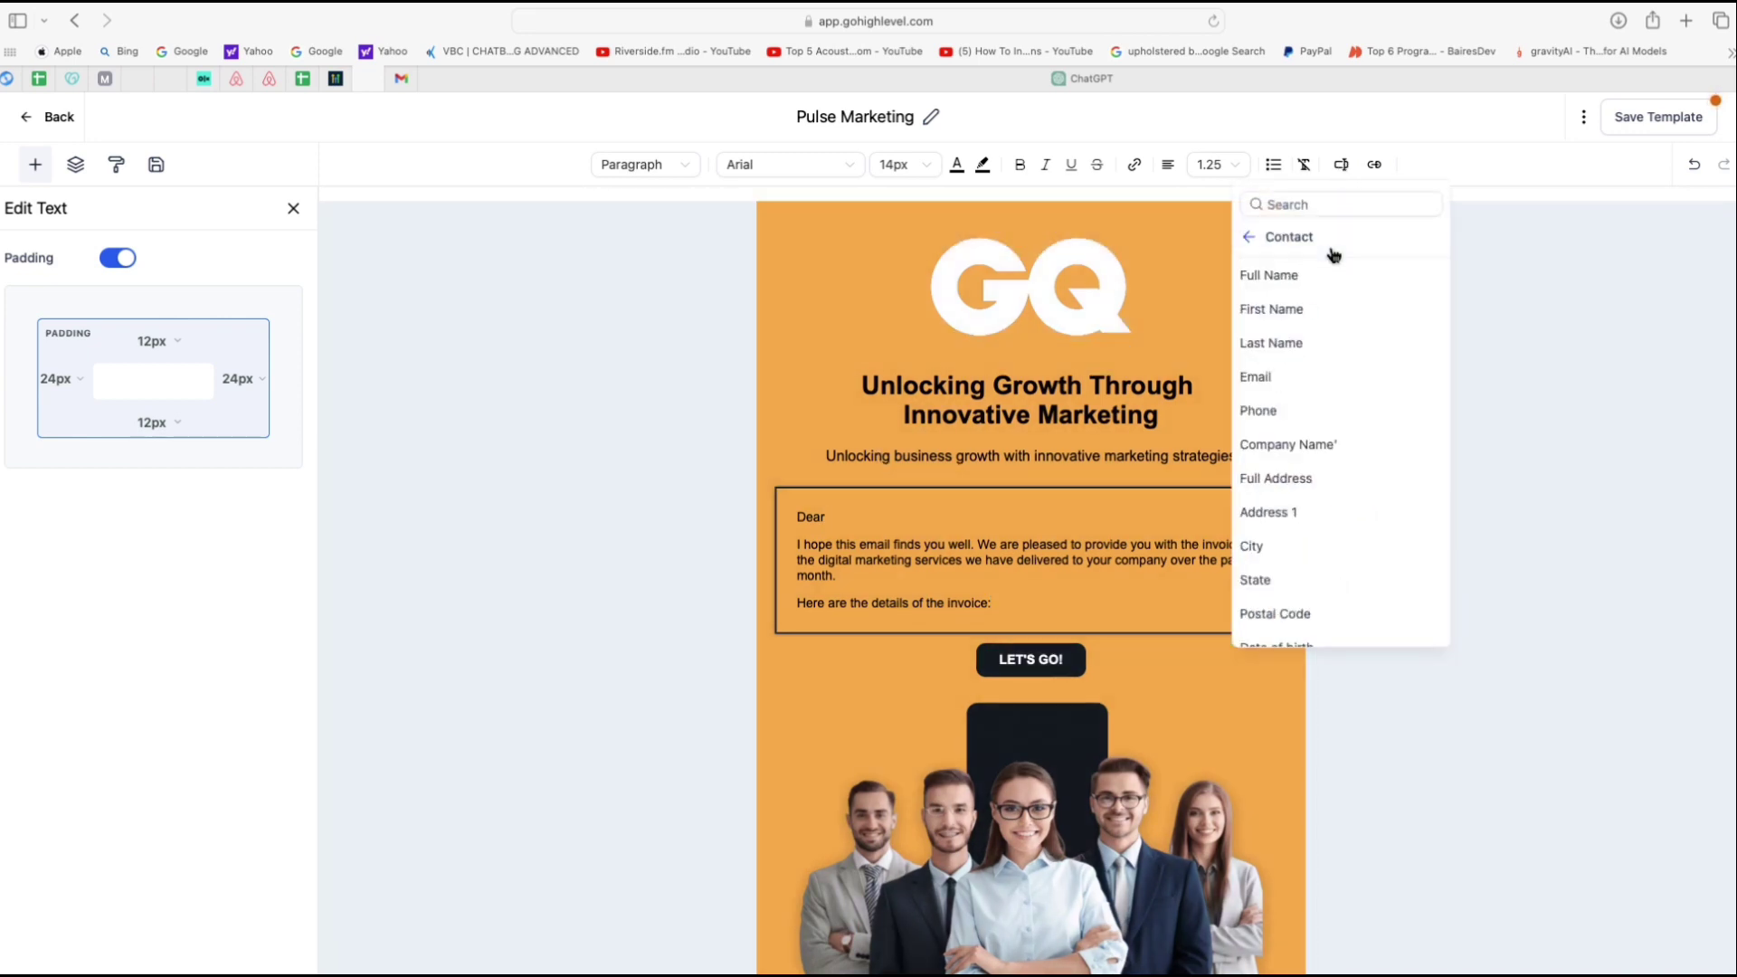
left_click(1303, 309)
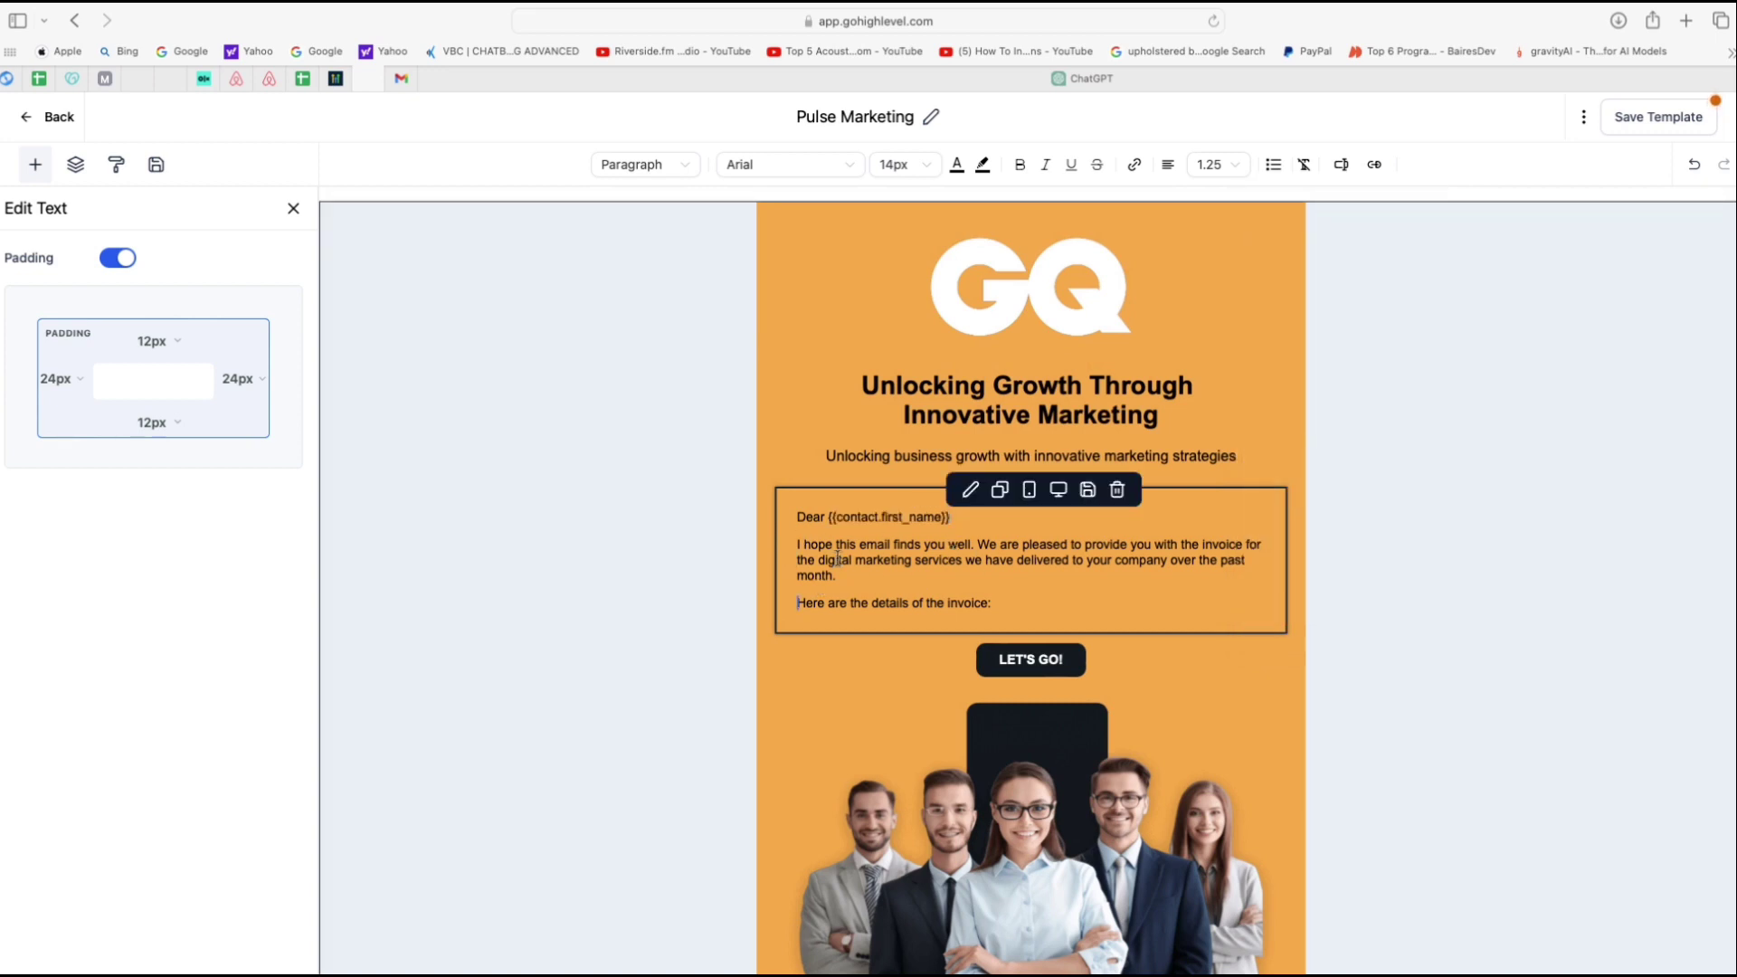
Change the last line to 'Please find the proposal for {{document.name}}'
left_click(989, 604, "shift")
type("Please find the proposal for")
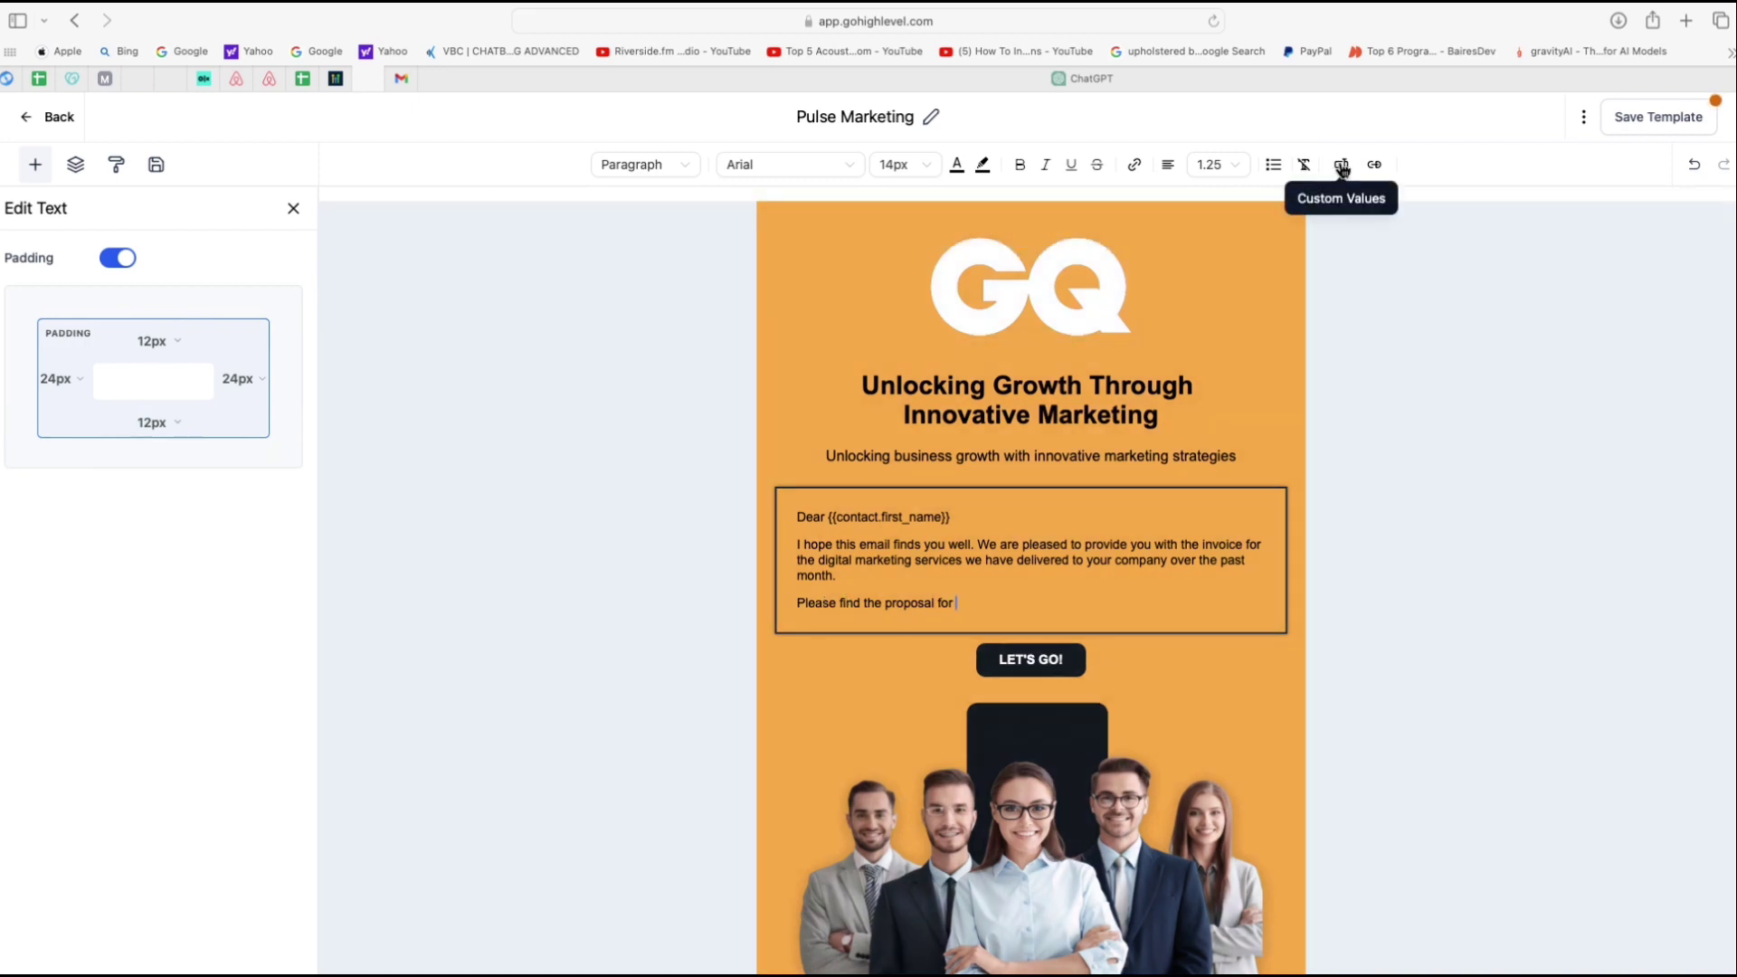
left_click(1341, 164)
scroll(1298, 485, "down", 3)
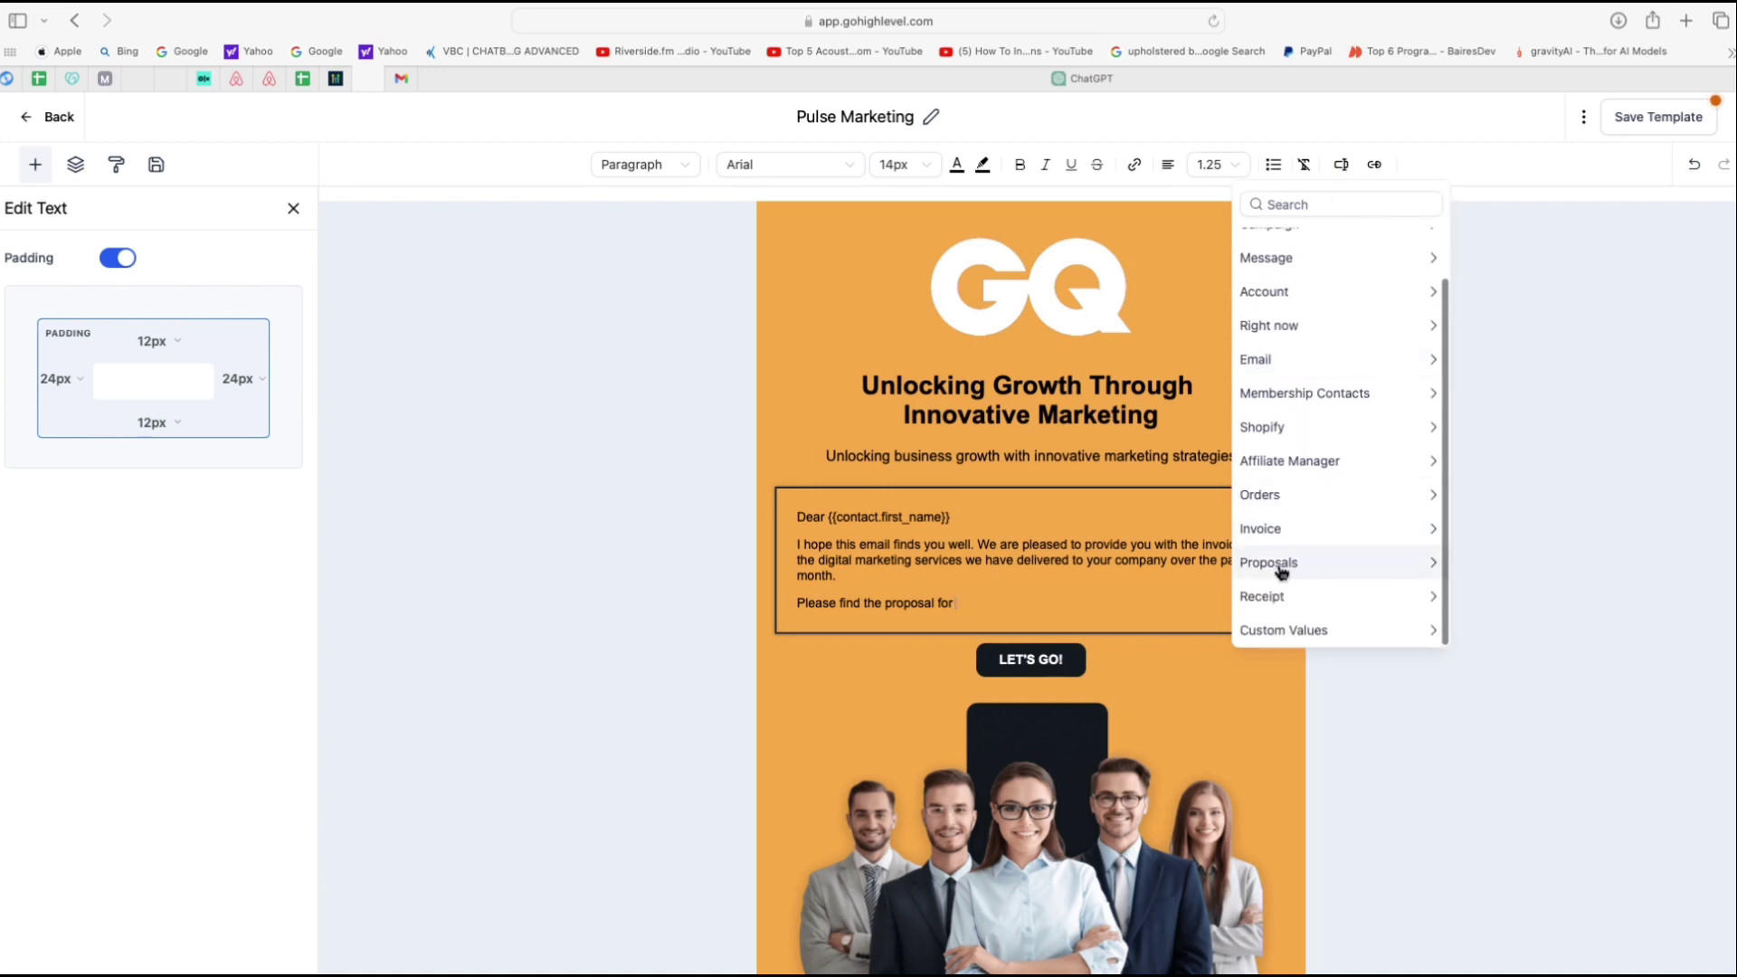
left_click(1430, 567)
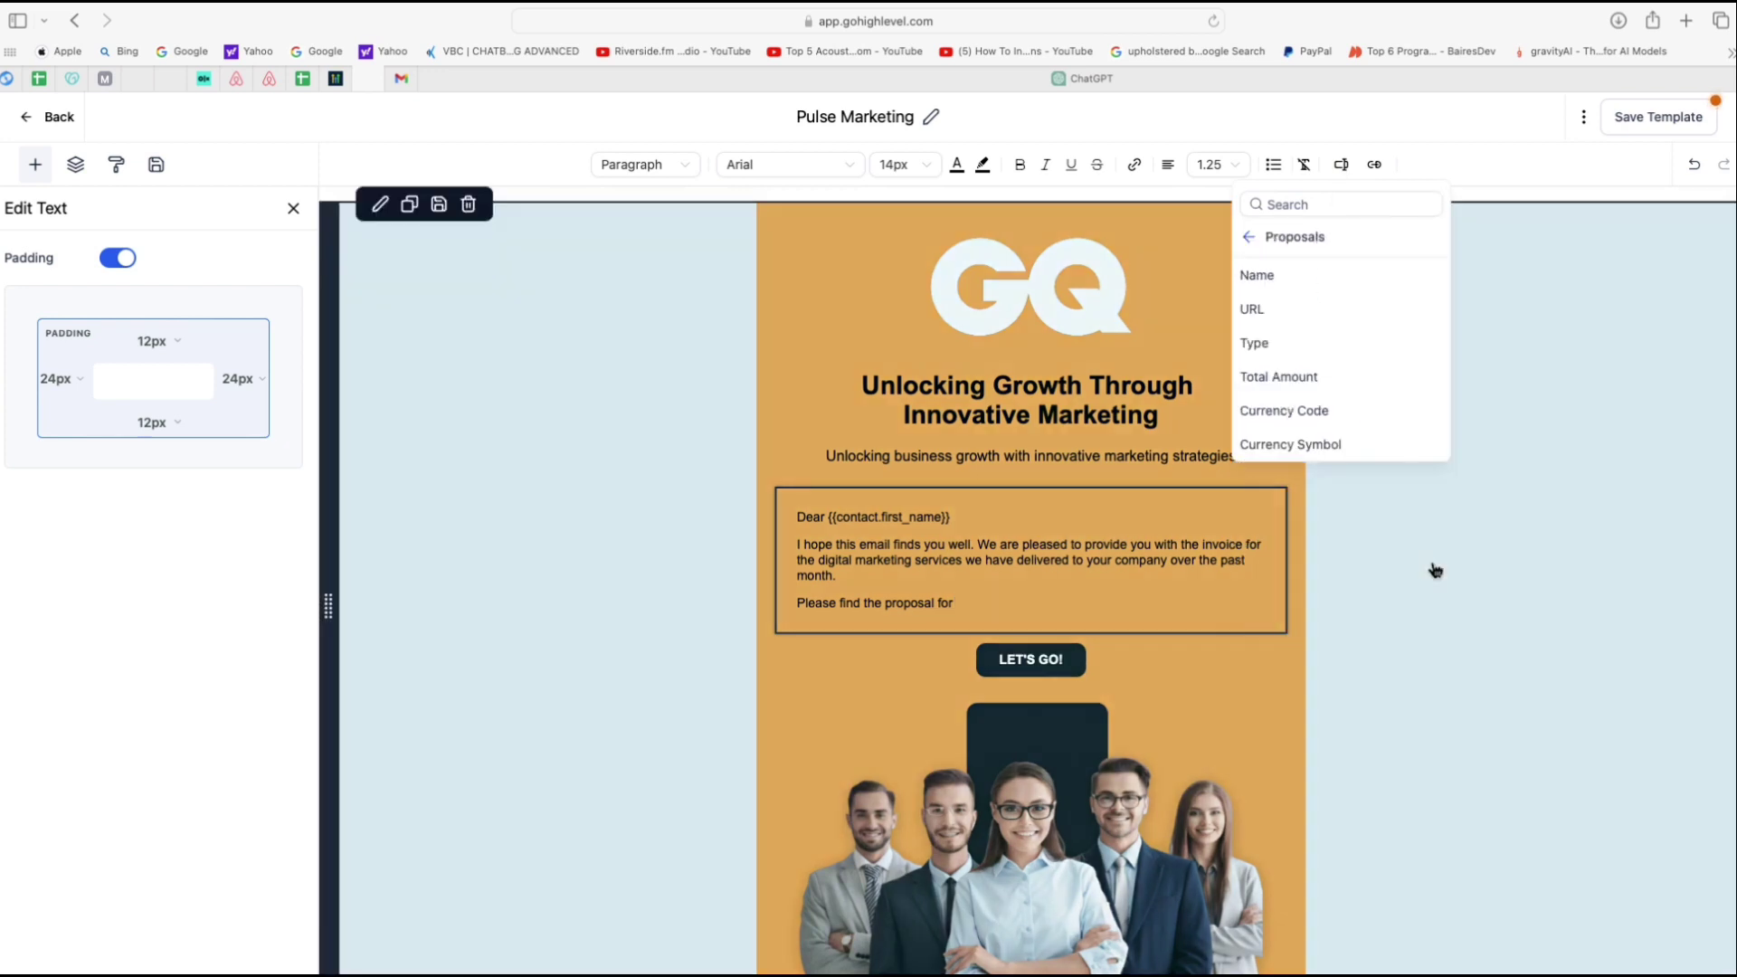
left_click(1266, 280)
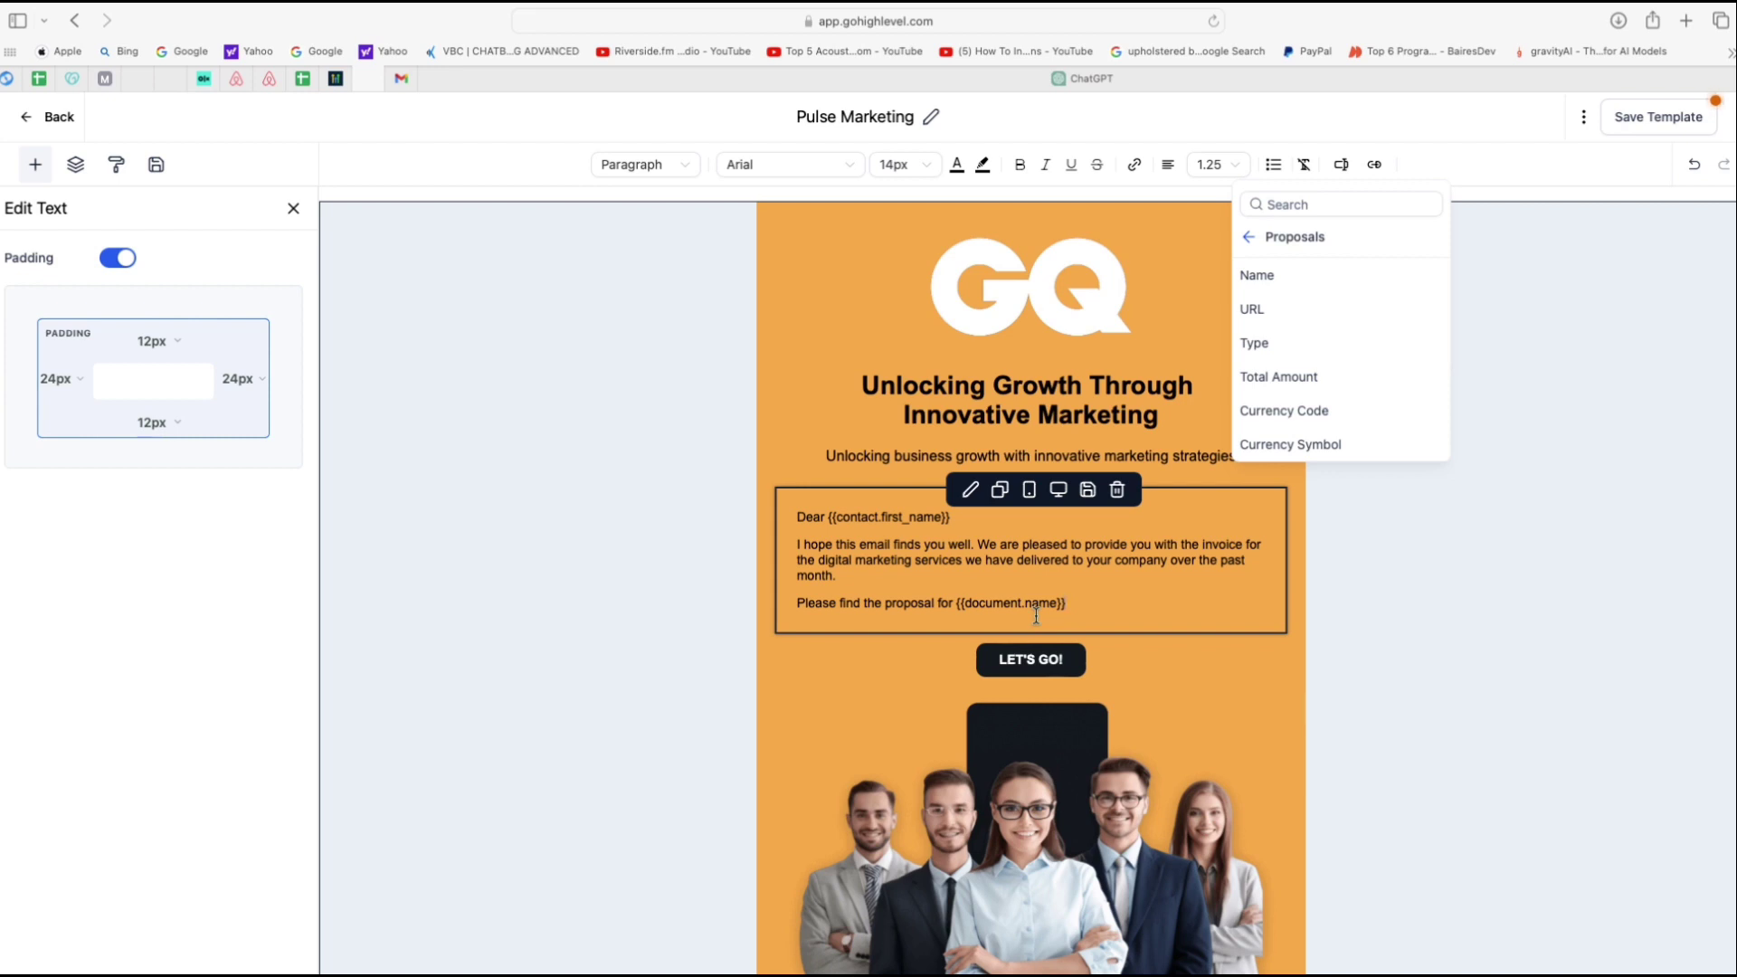
left_click(1026, 674)
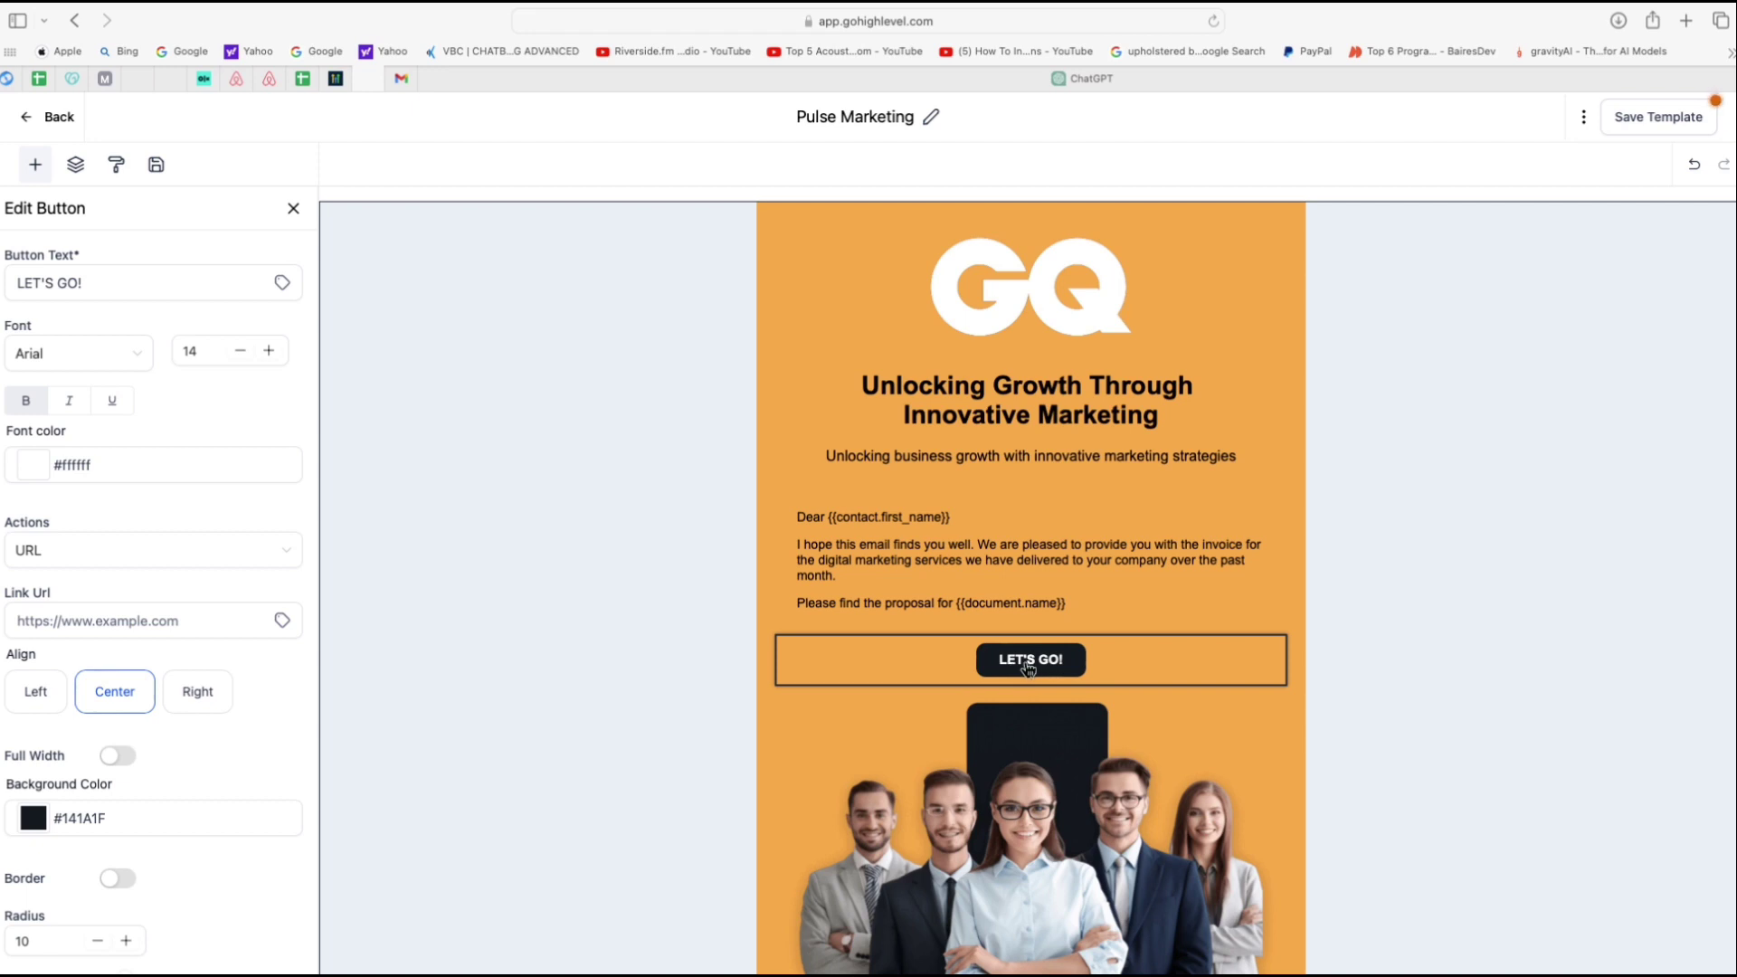
Change the button label from LET'S GO! to SEE INVOICE
left_click(1029, 667)
left_click(986, 660)
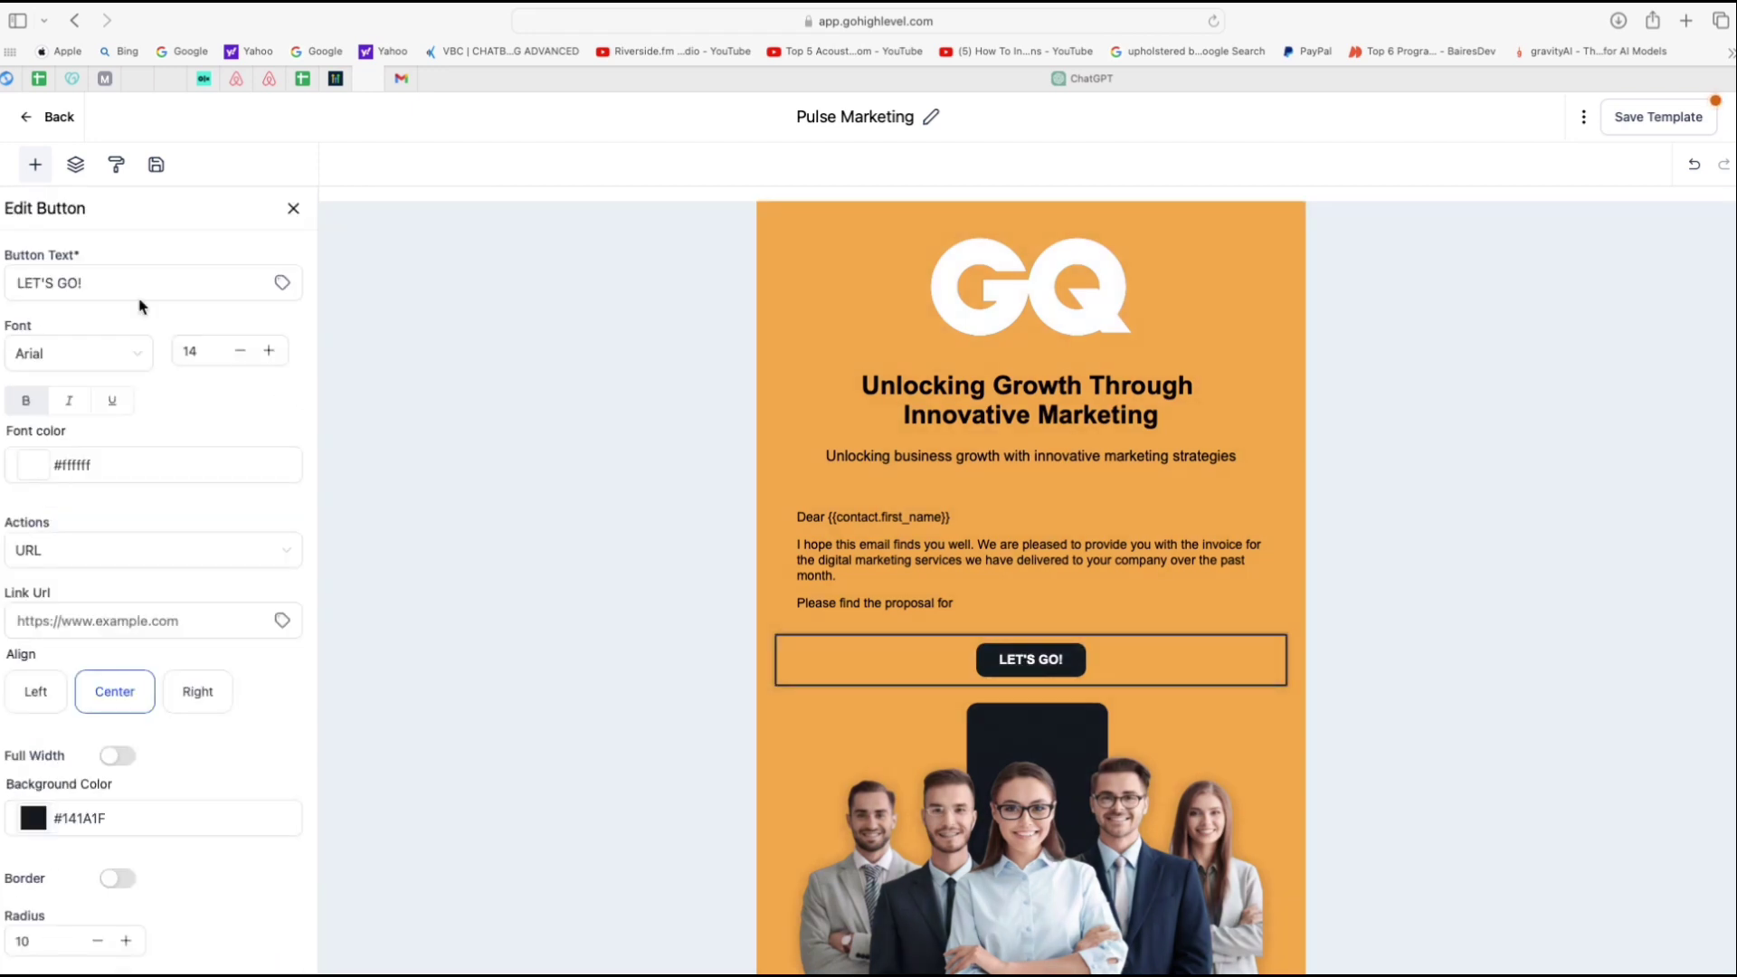
left_click(83, 282)
key("super+a")
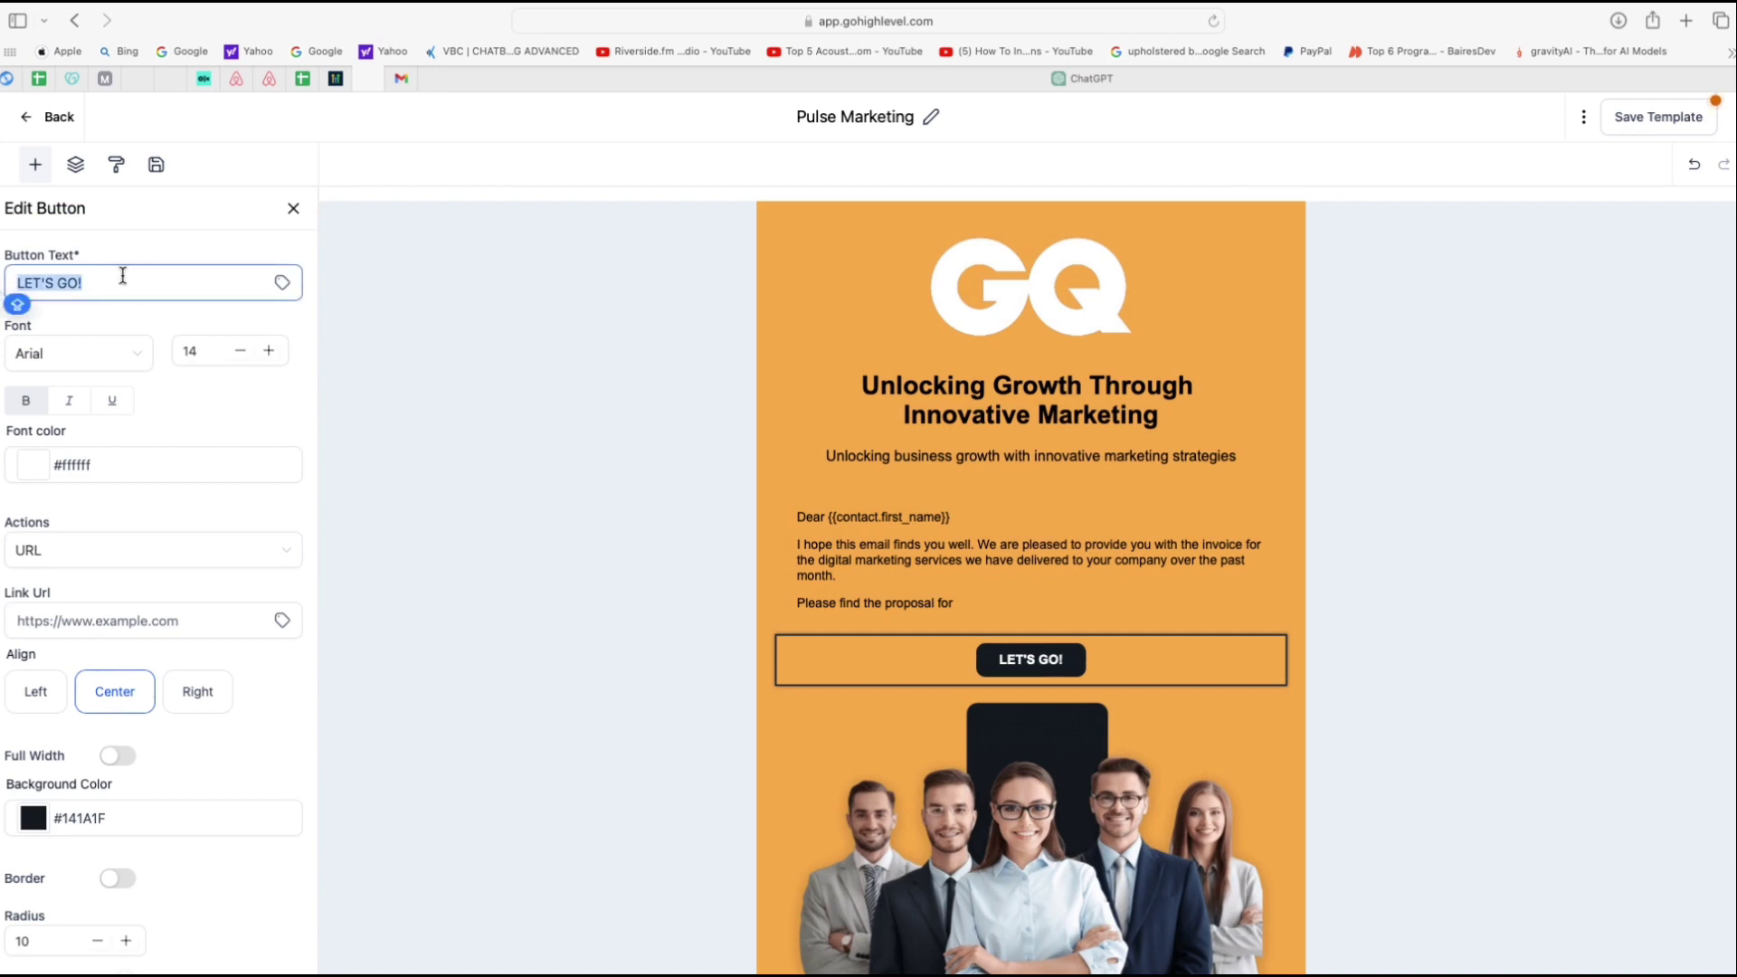
type("SEE INVOICE")
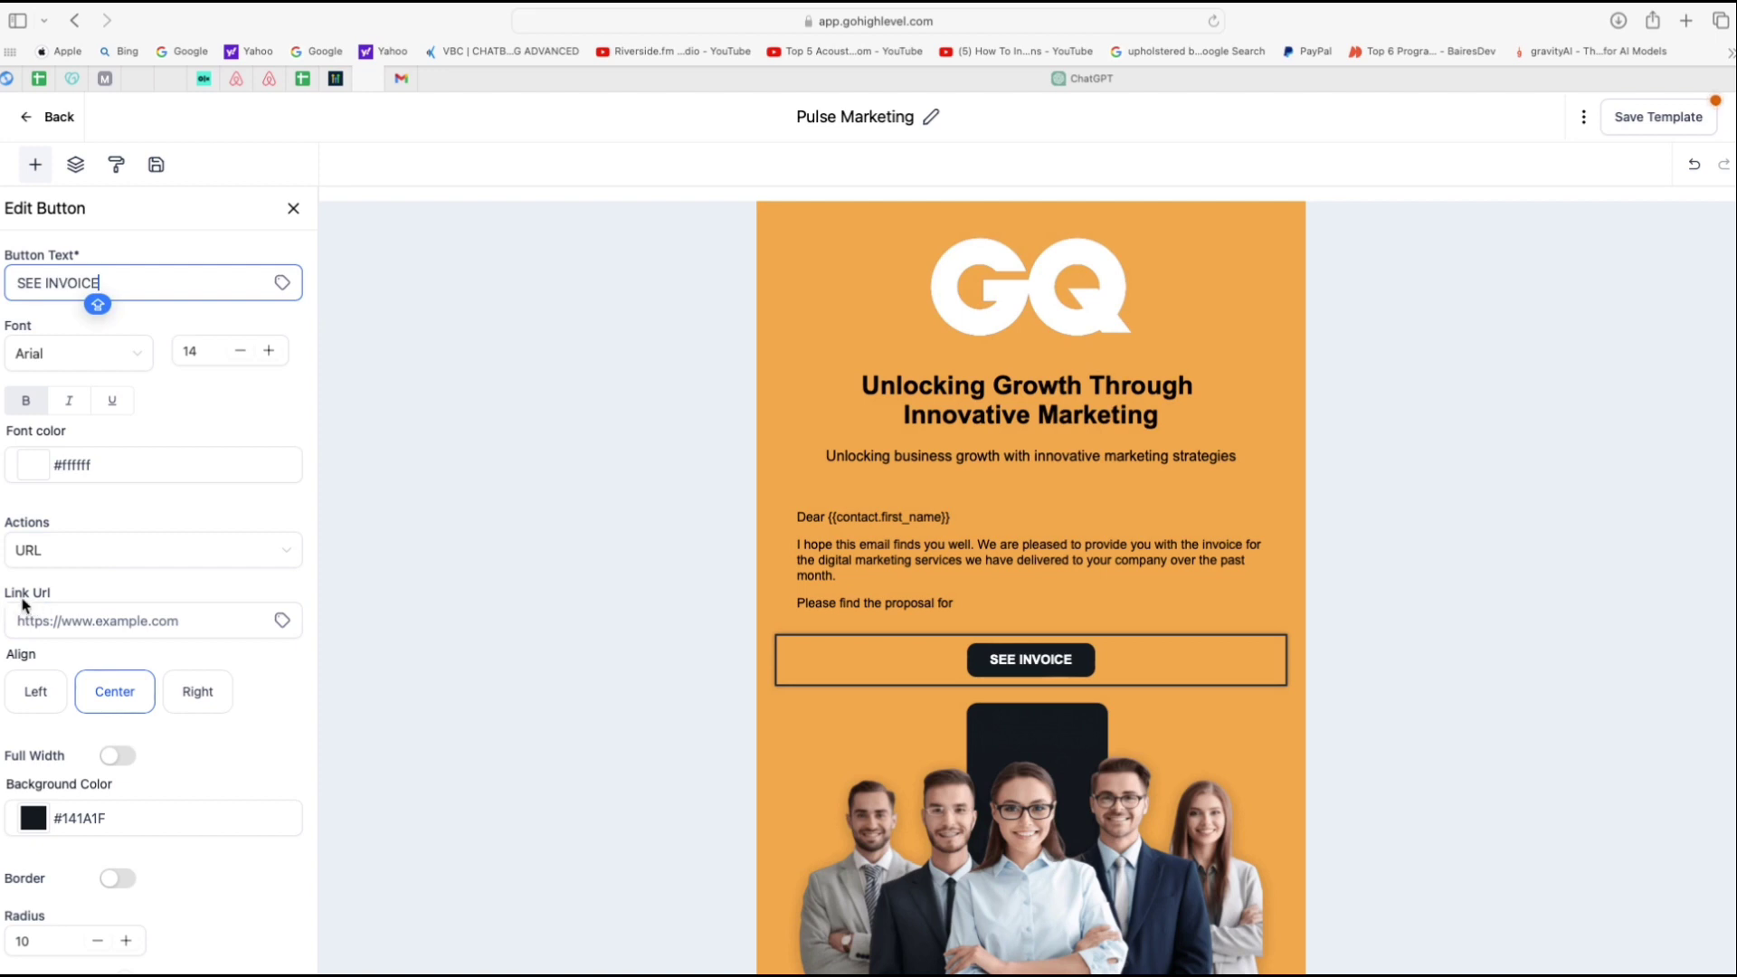
Set the button's Link Url to the Proposals URL custom value {{document.url}}
left_click(131, 619)
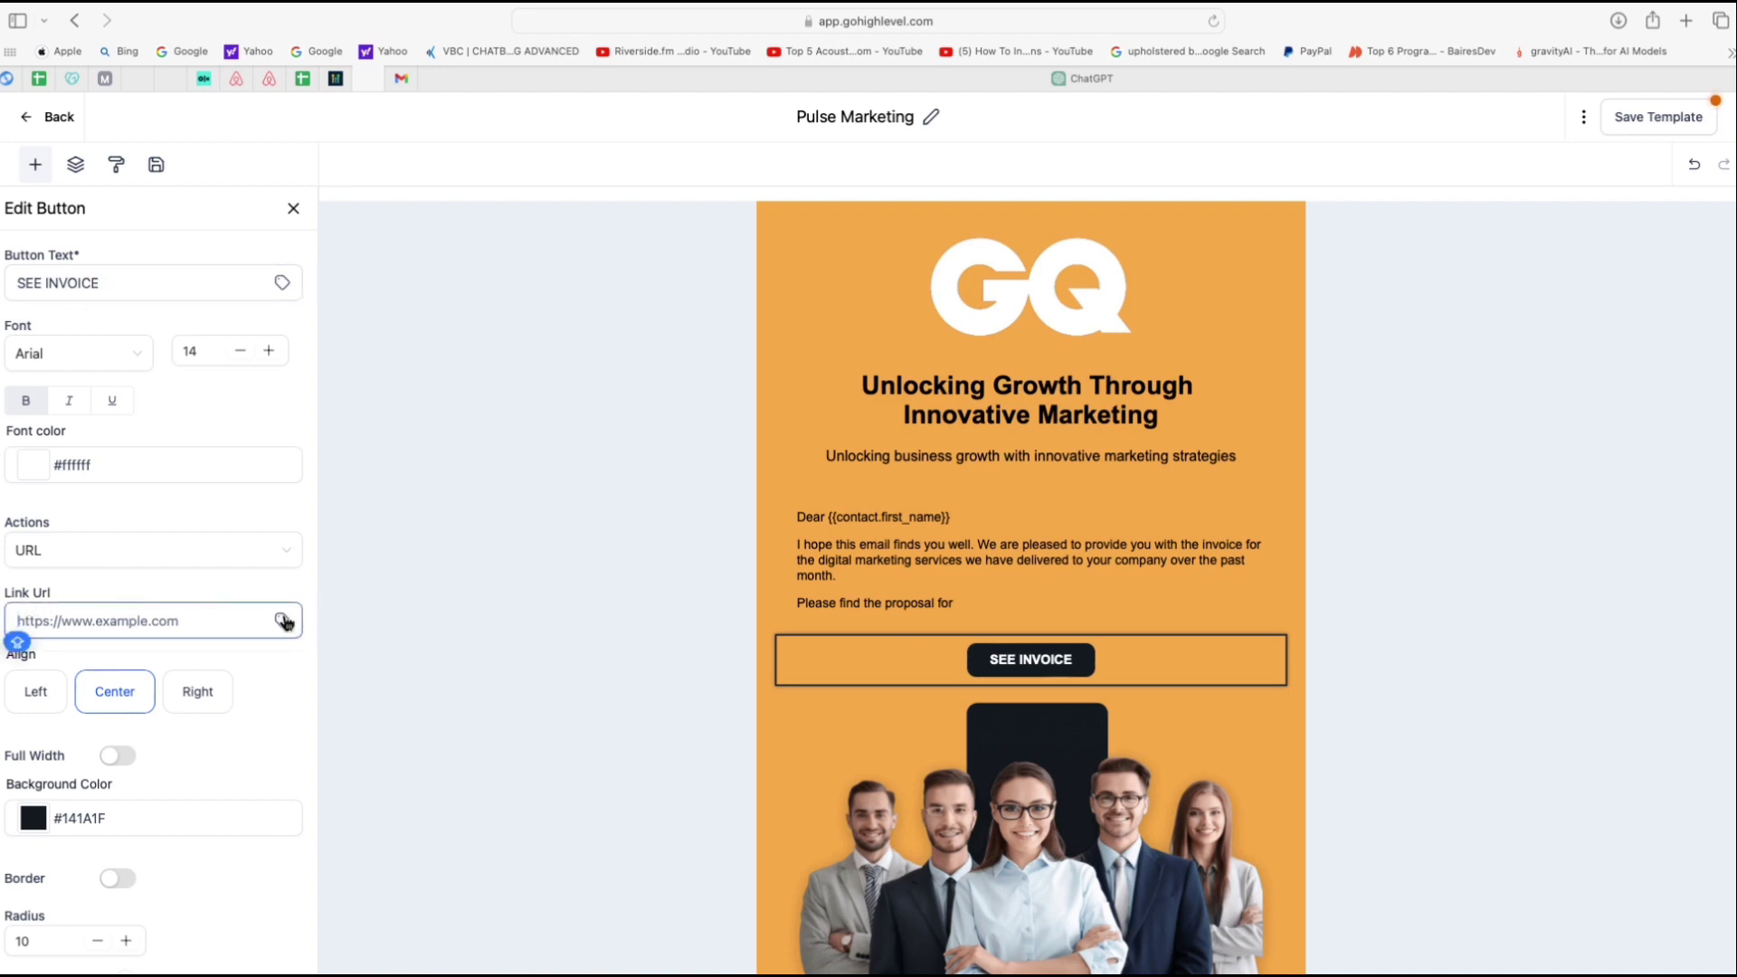
left_click(282, 620)
scroll(231, 729, "down", 5)
left_click(215, 871)
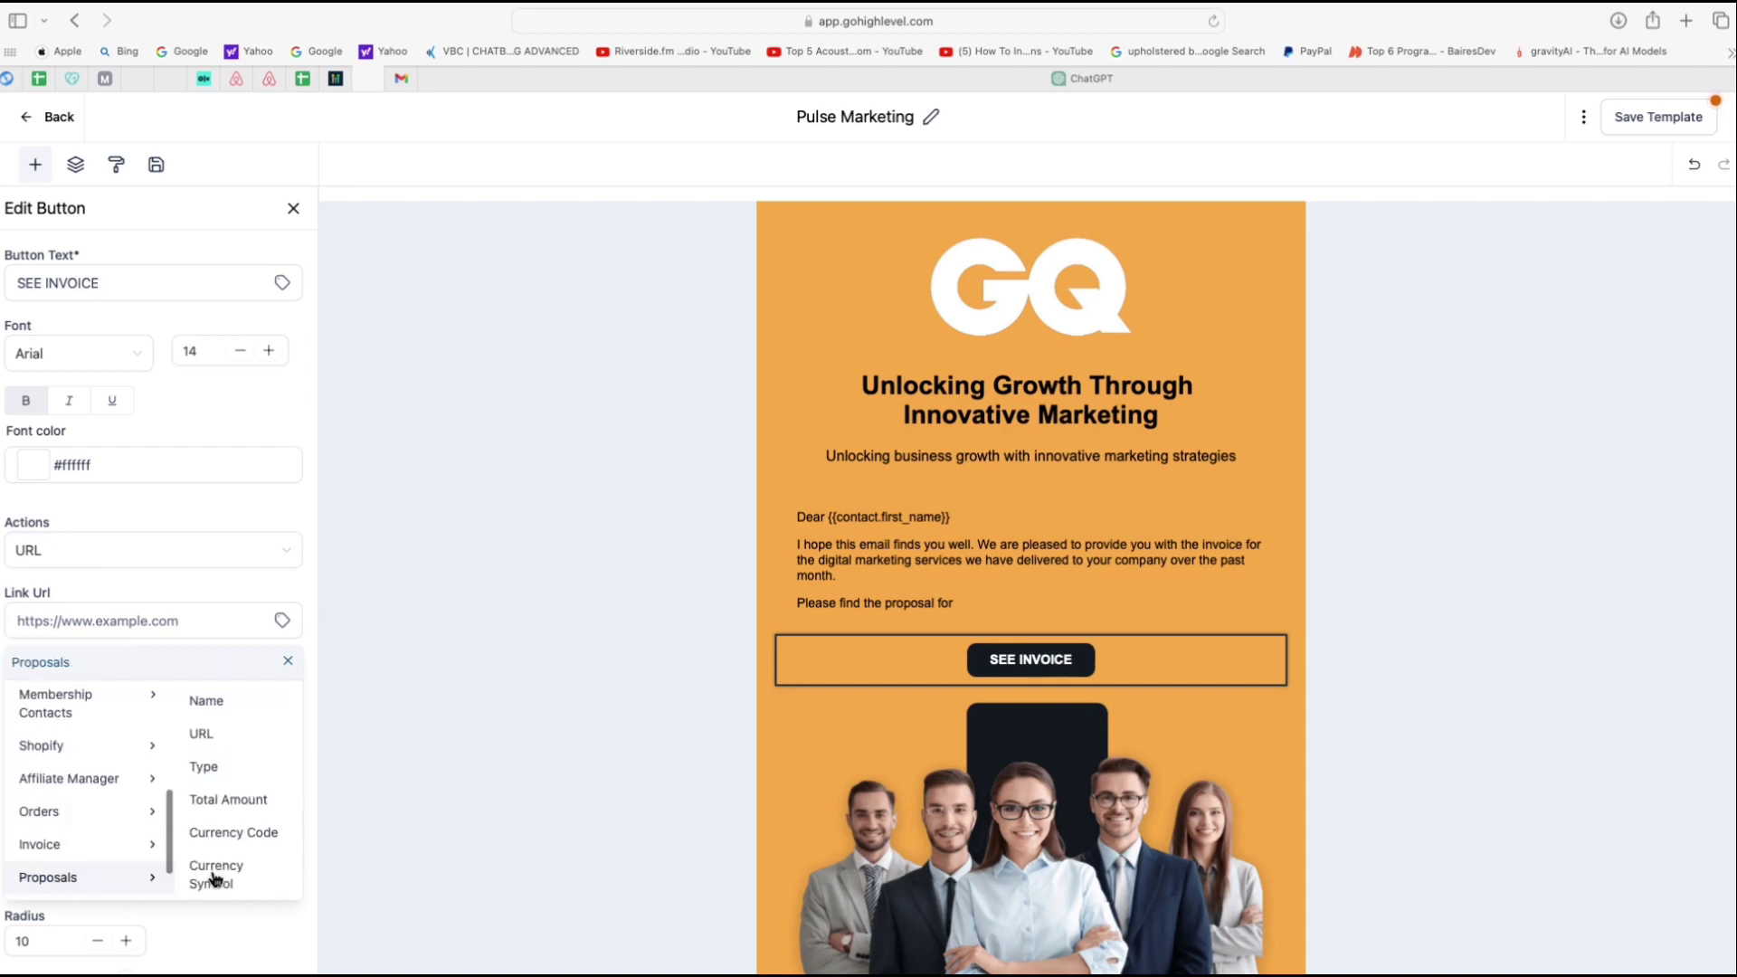
left_click(201, 729)
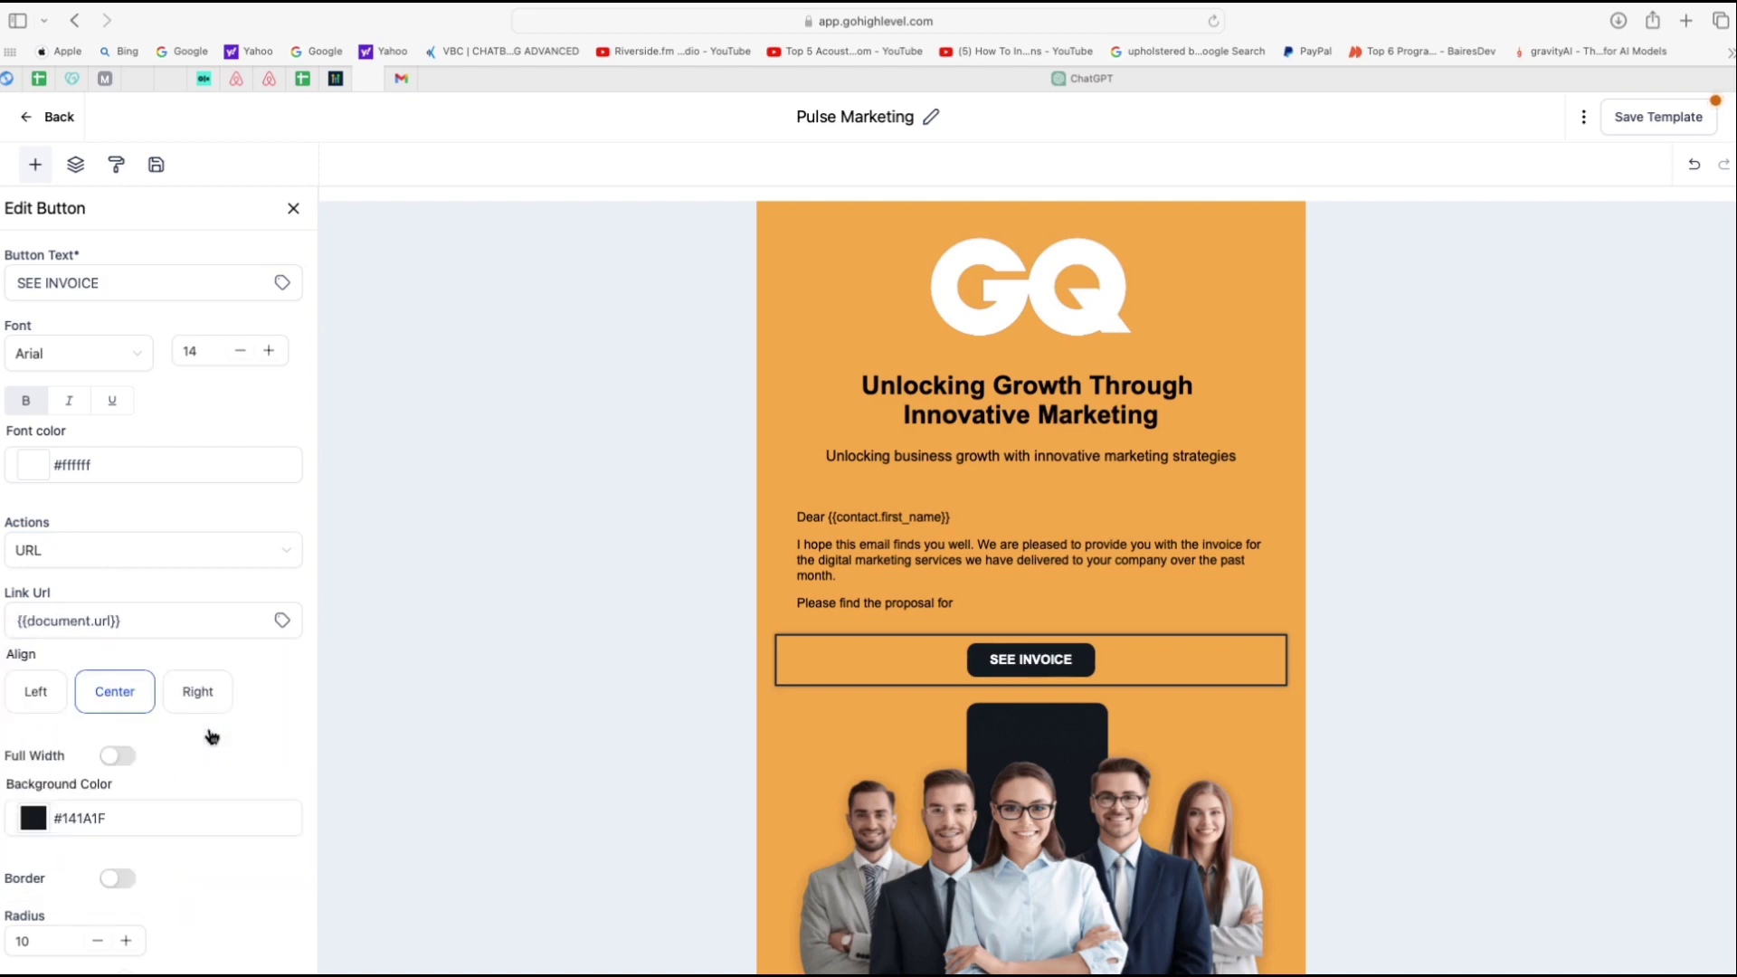
left_click(161, 626)
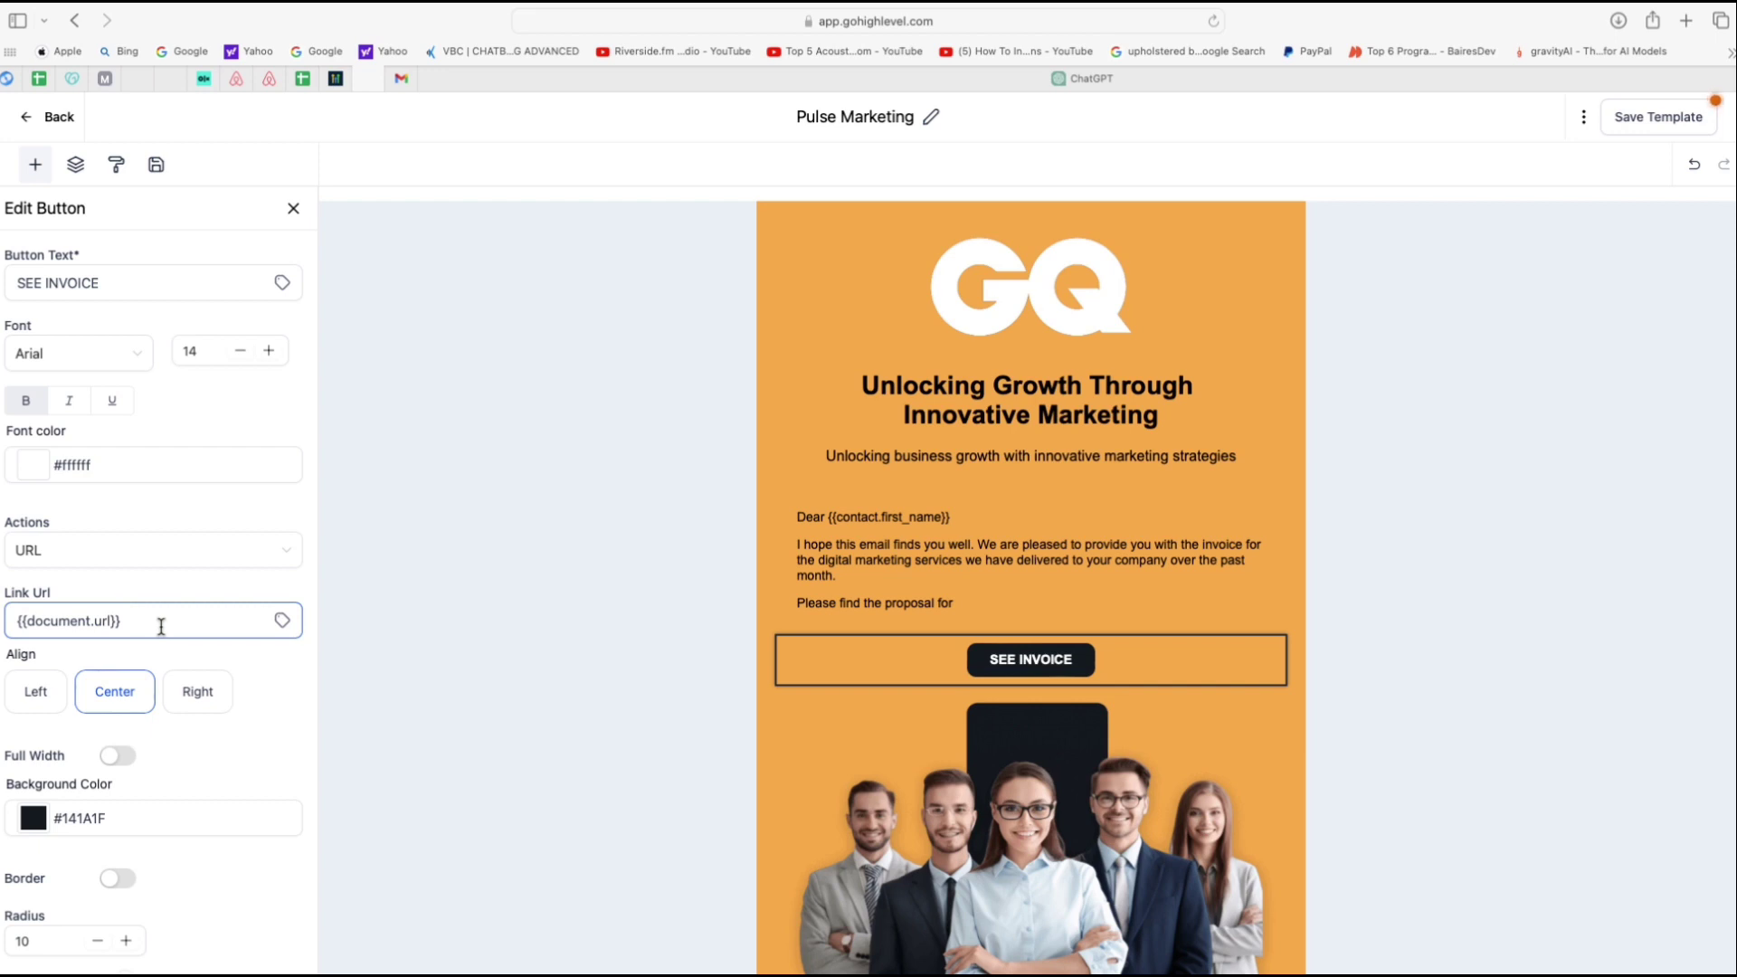
Delete the Powering Your Brand's Journey, Transforming Ideas and Accelerate Your Brand's Success sections
scroll(888, 479, "down", 5)
left_click(888, 480)
scroll(889, 479, "down", 4)
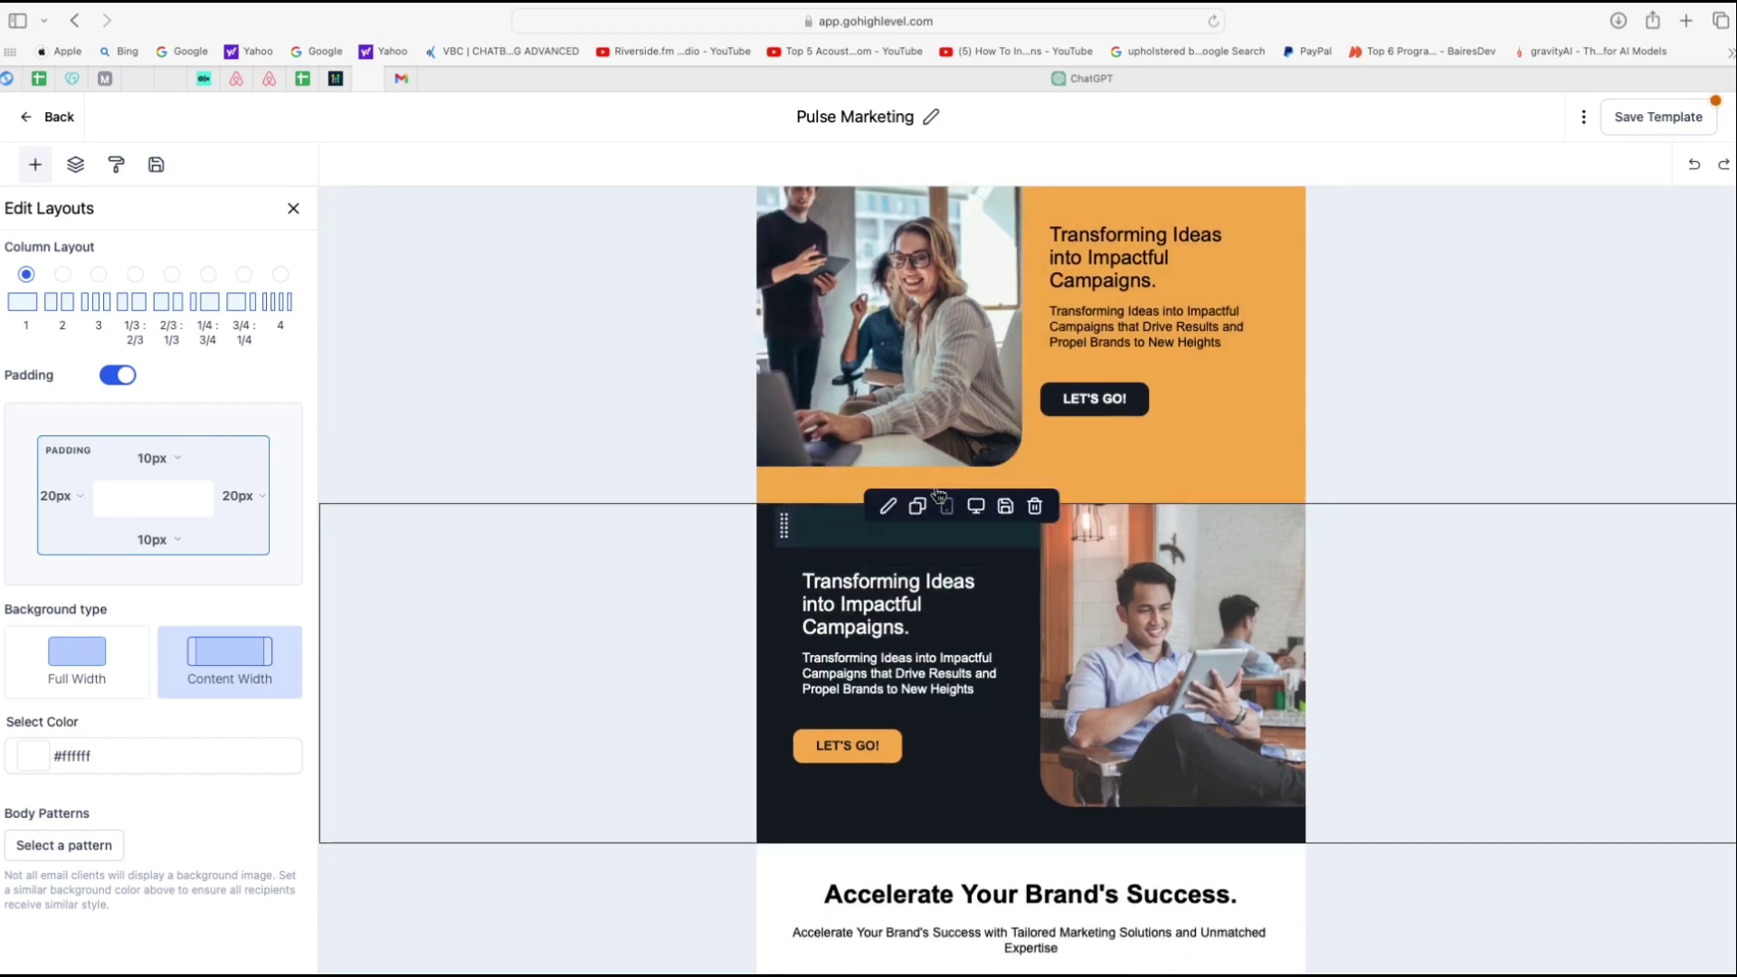
scroll(1111, 523, "up", 4)
mouse_move(507, 461)
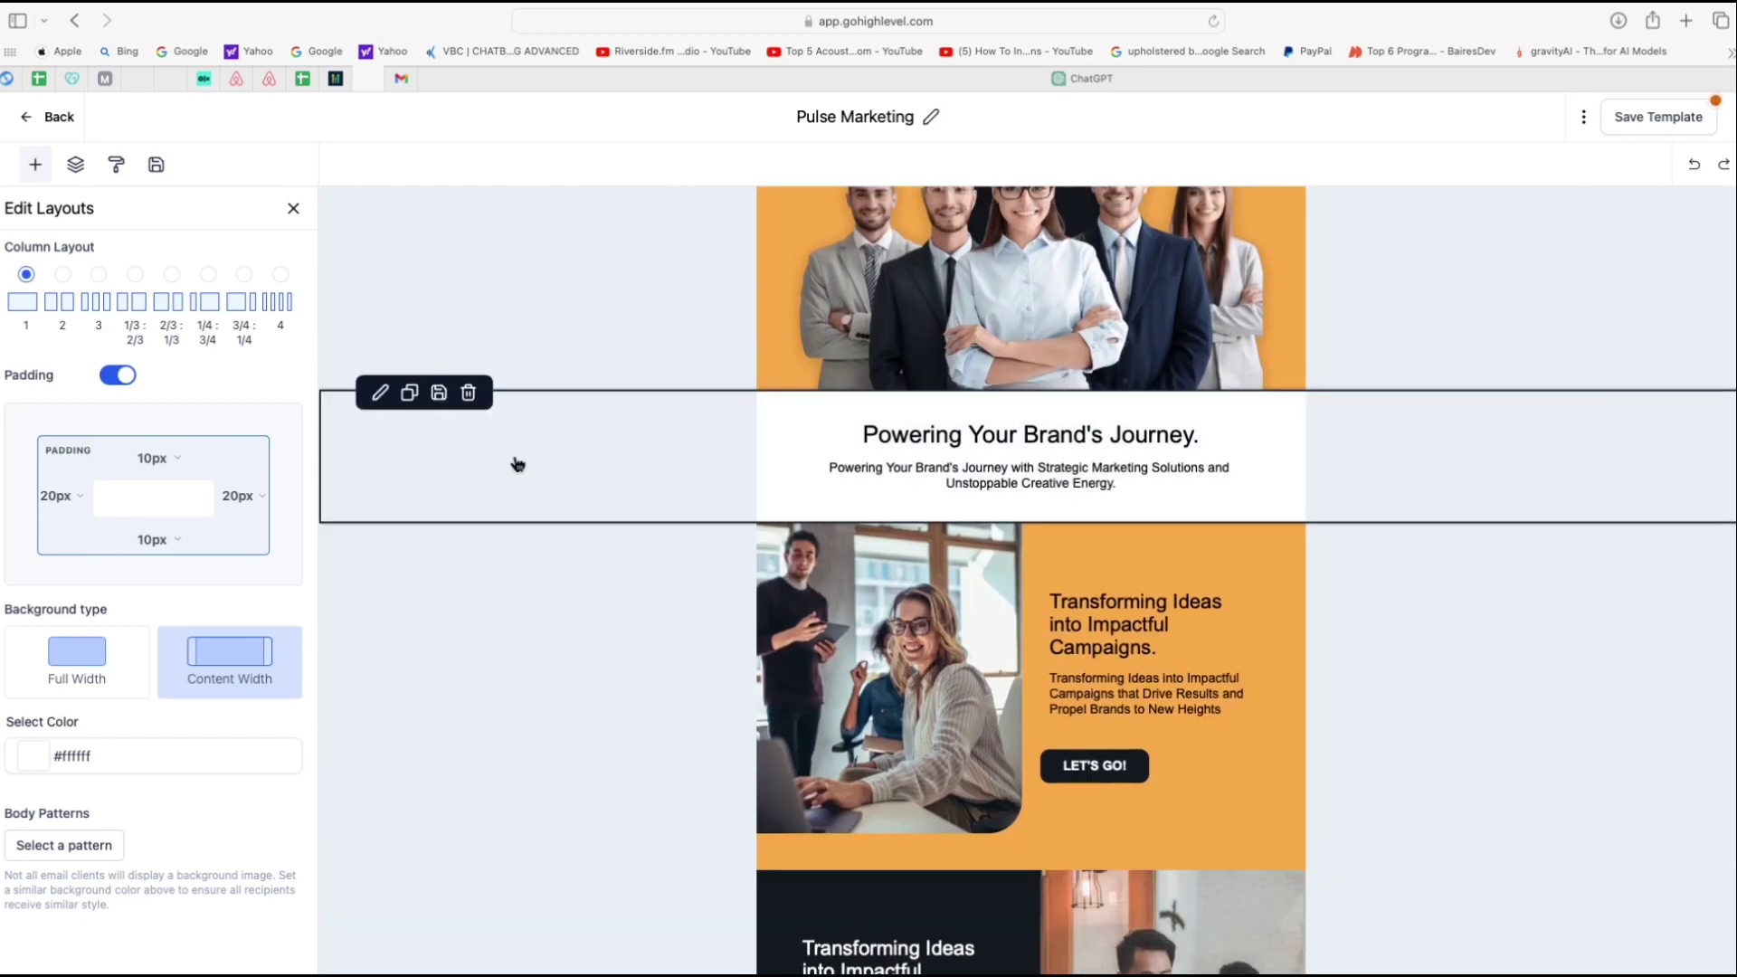
left_click(467, 395)
scroll(469, 404, "up", 2)
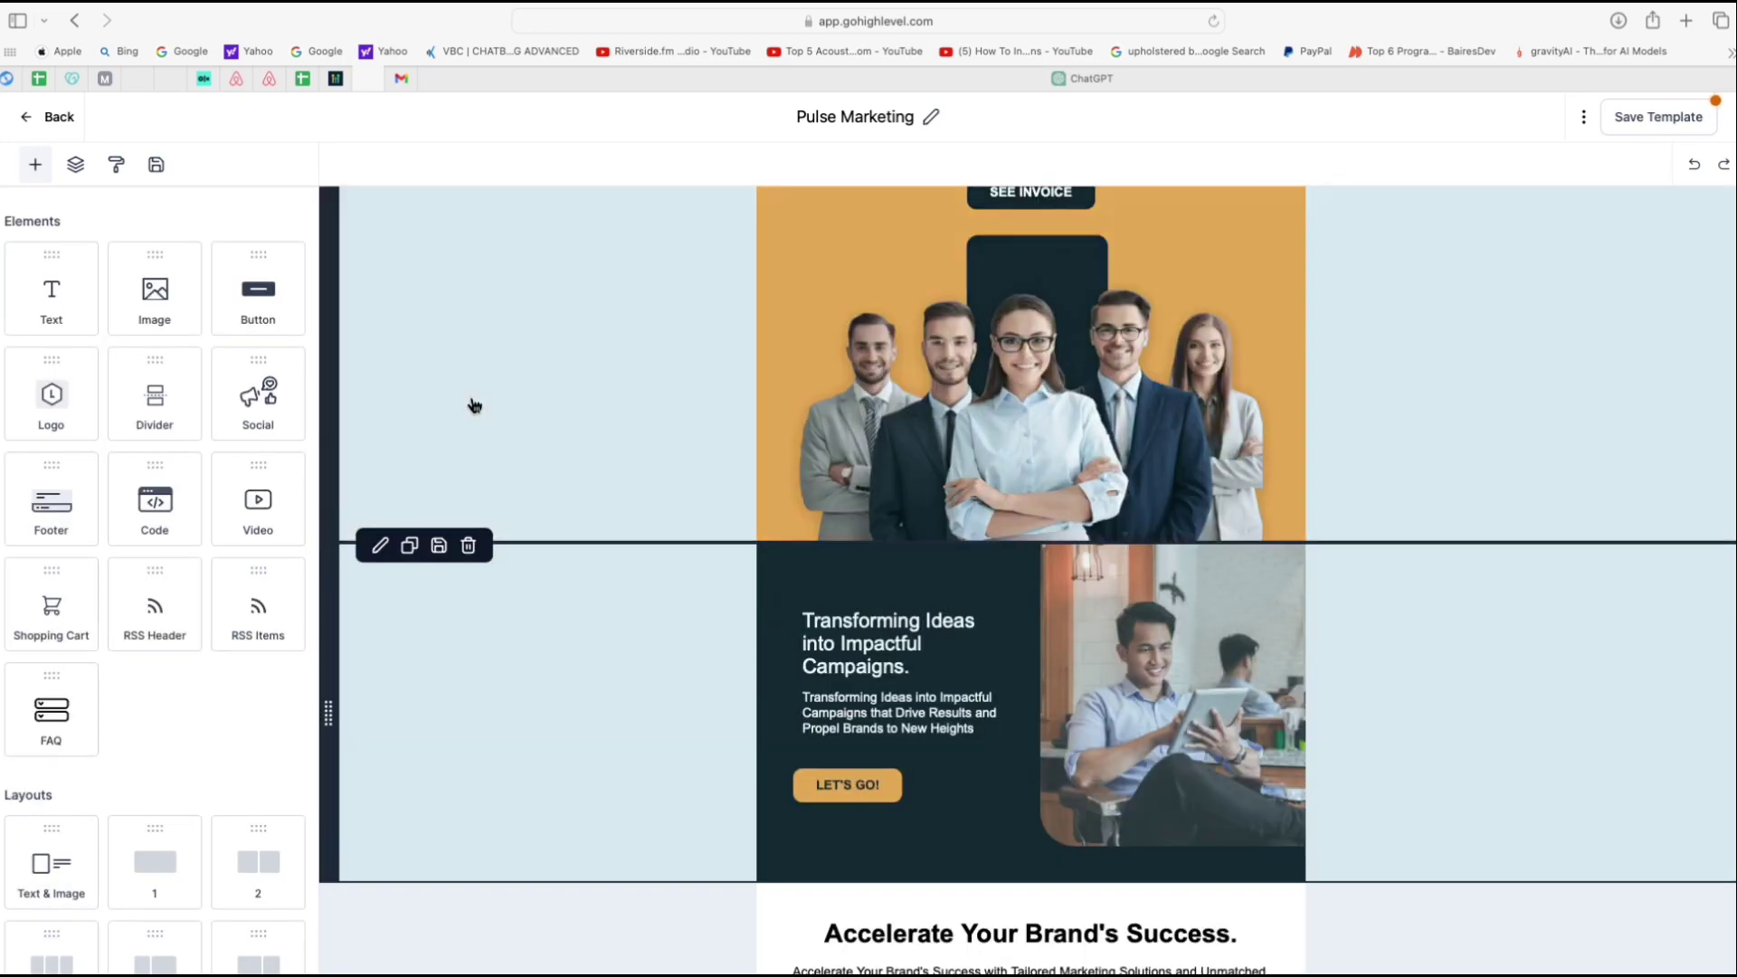
left_click(469, 546)
scroll(493, 507, "down", 3)
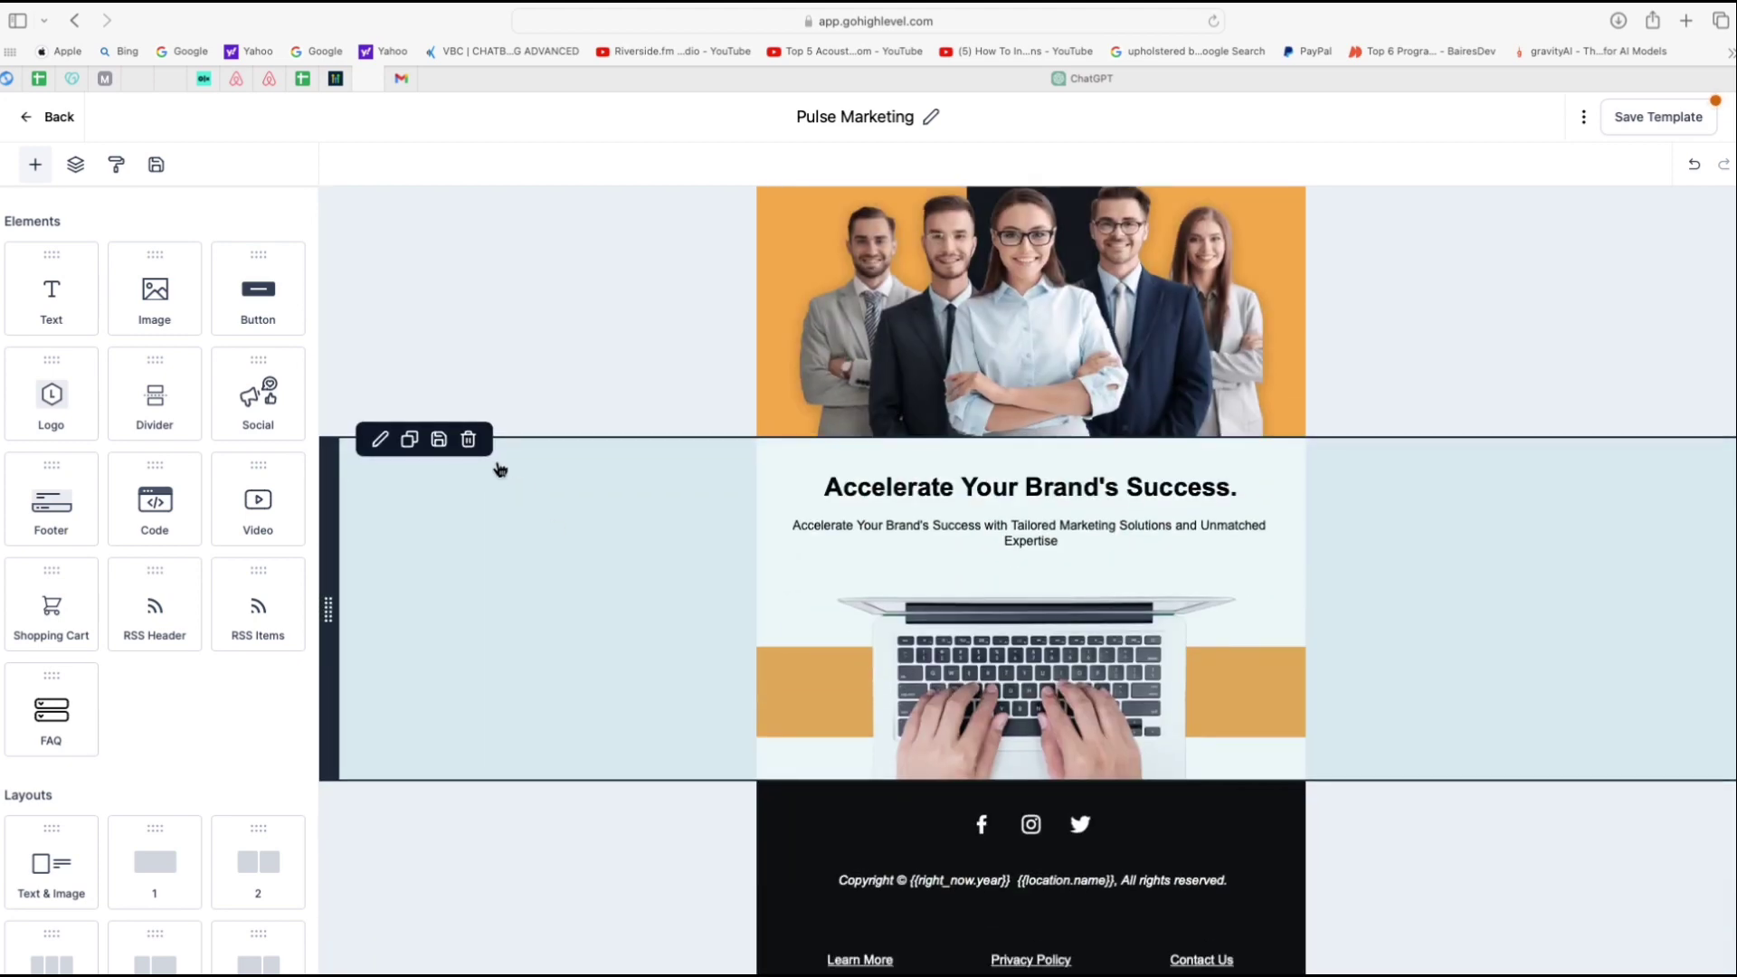
left_click(469, 440)
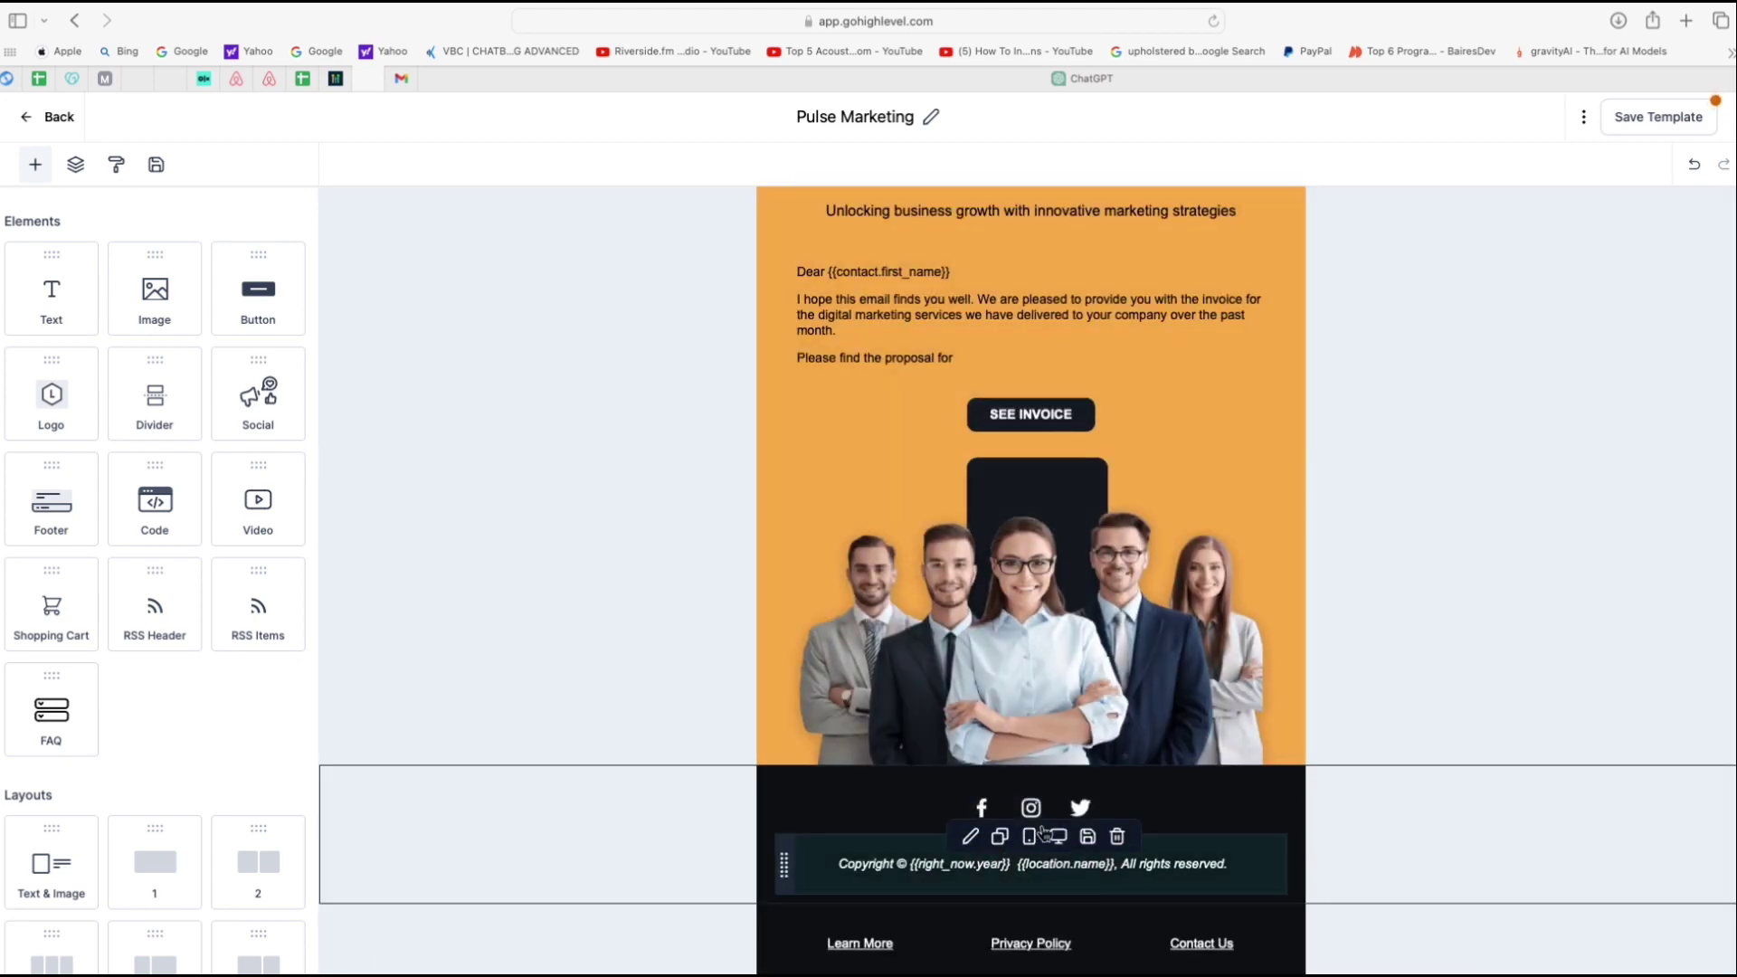
scroll(1446, 499, "up", 2)
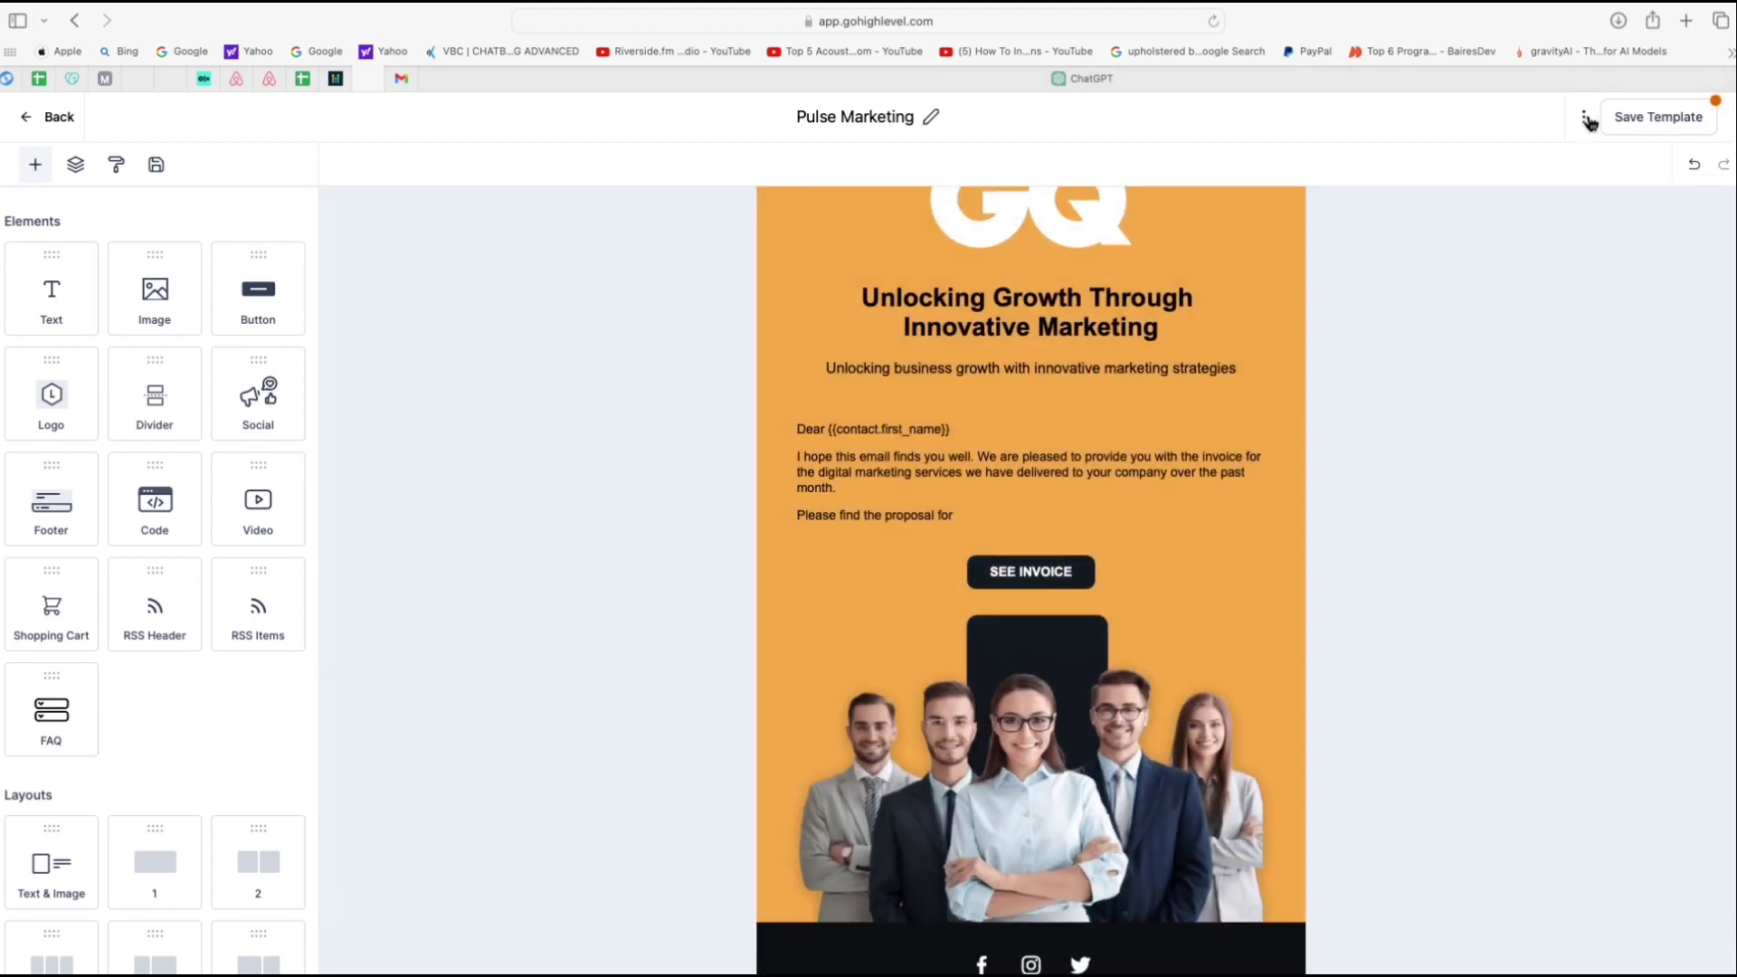
Save template settings with preview 'Looking forward to working together' and subject '{{contact.first_name}}- Proposal for {{document.name}}'
left_click(1584, 116)
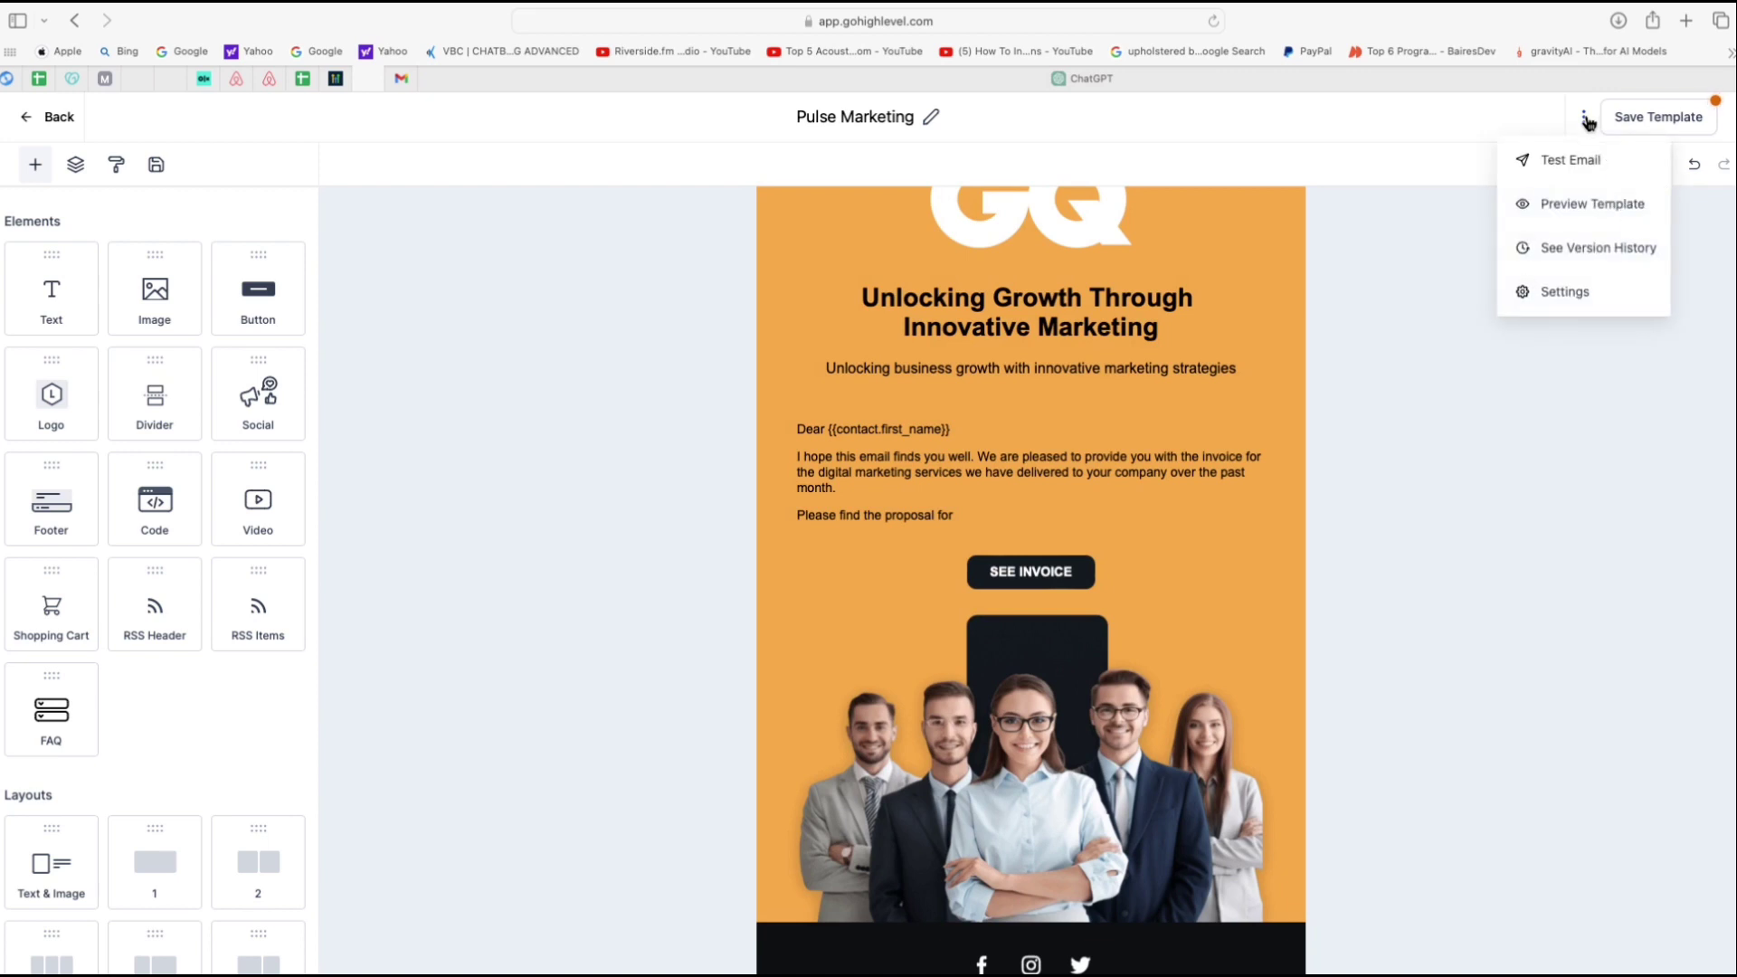
left_click(1565, 292)
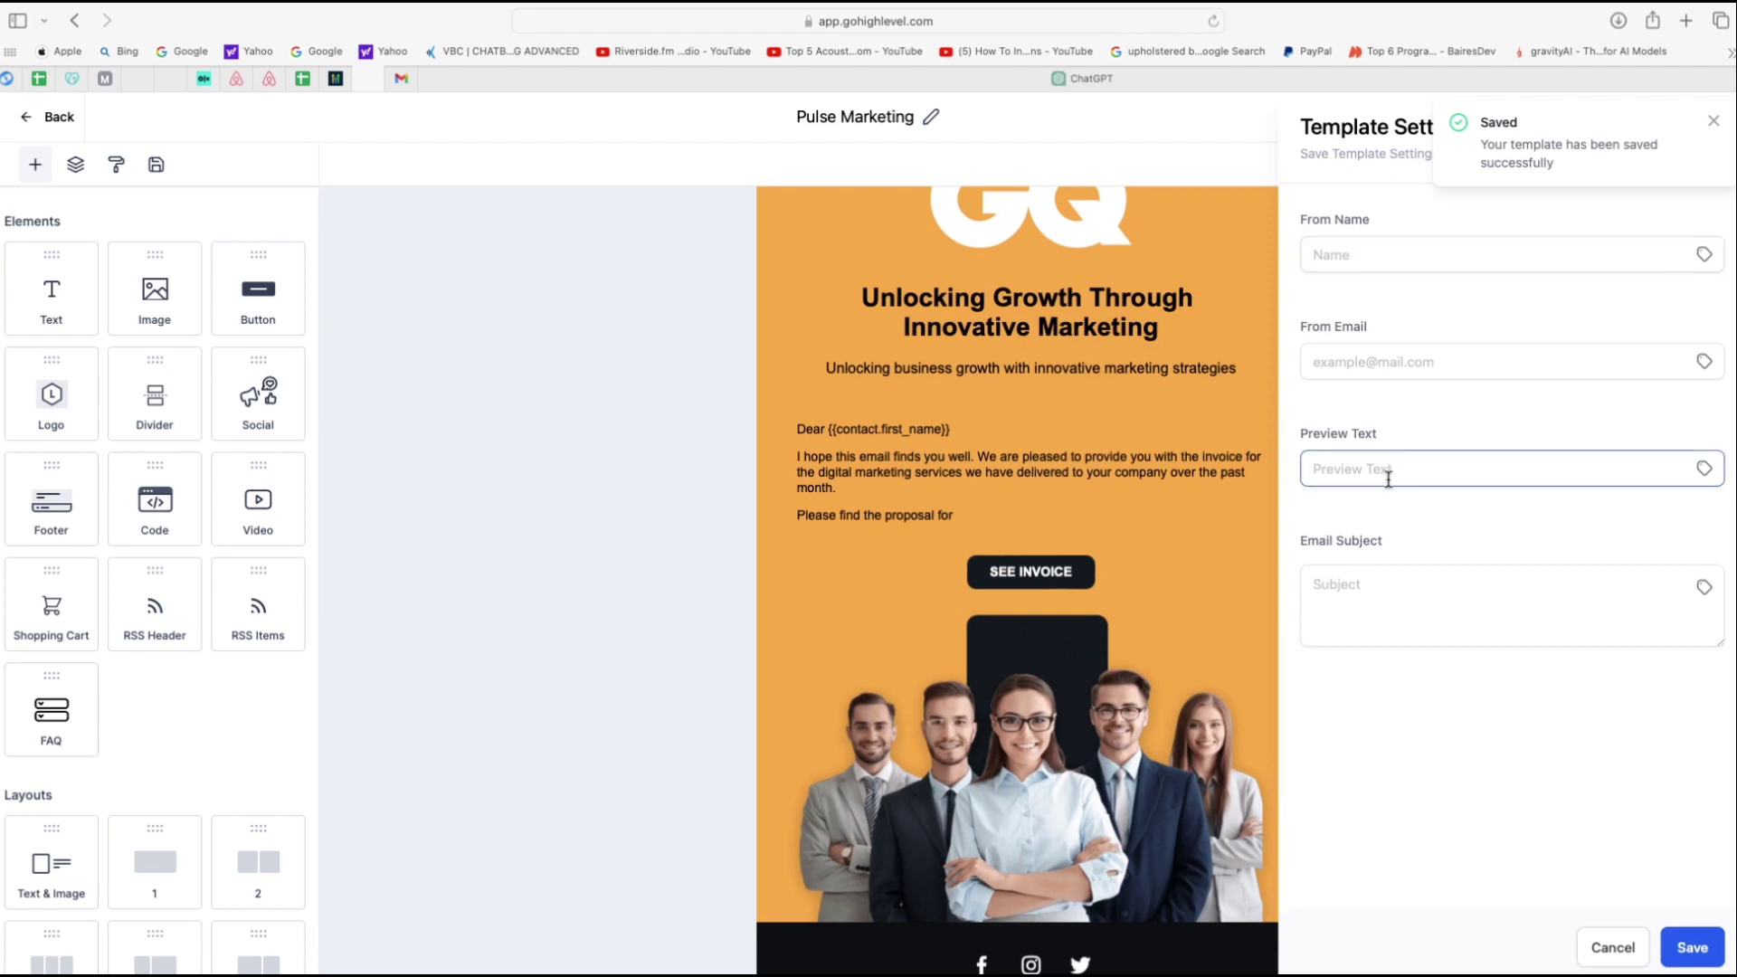
left_click(1374, 260)
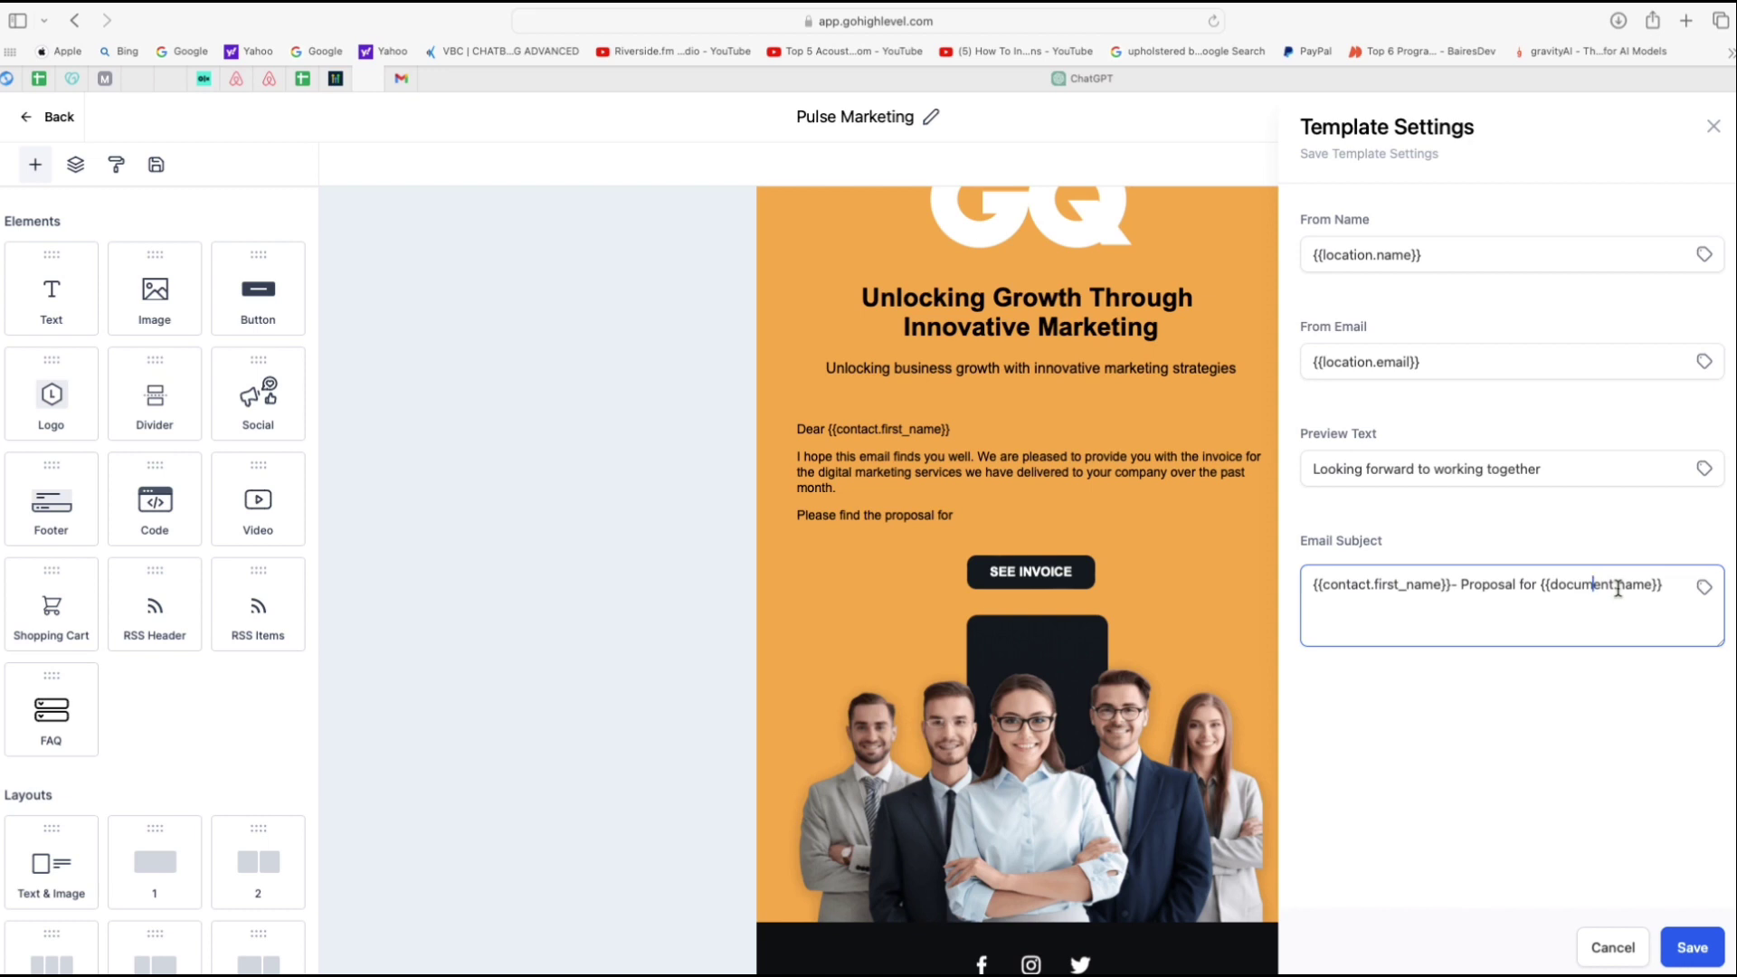
left_click(1700, 950)
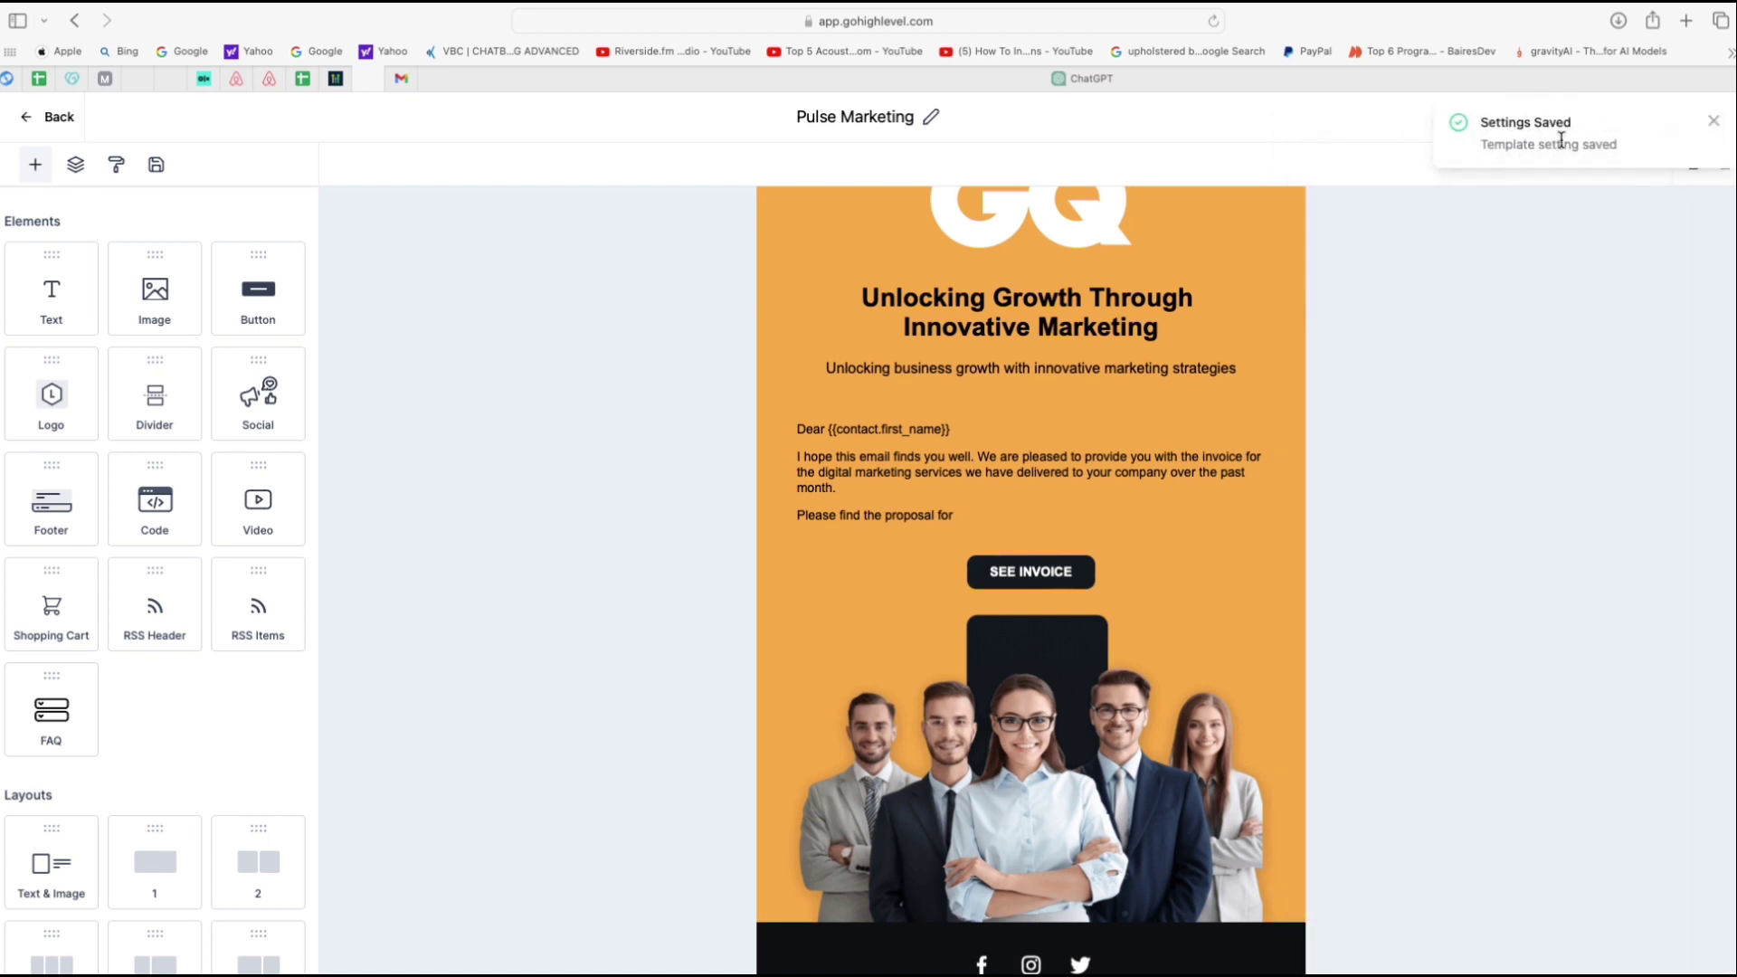
left_click(1713, 122)
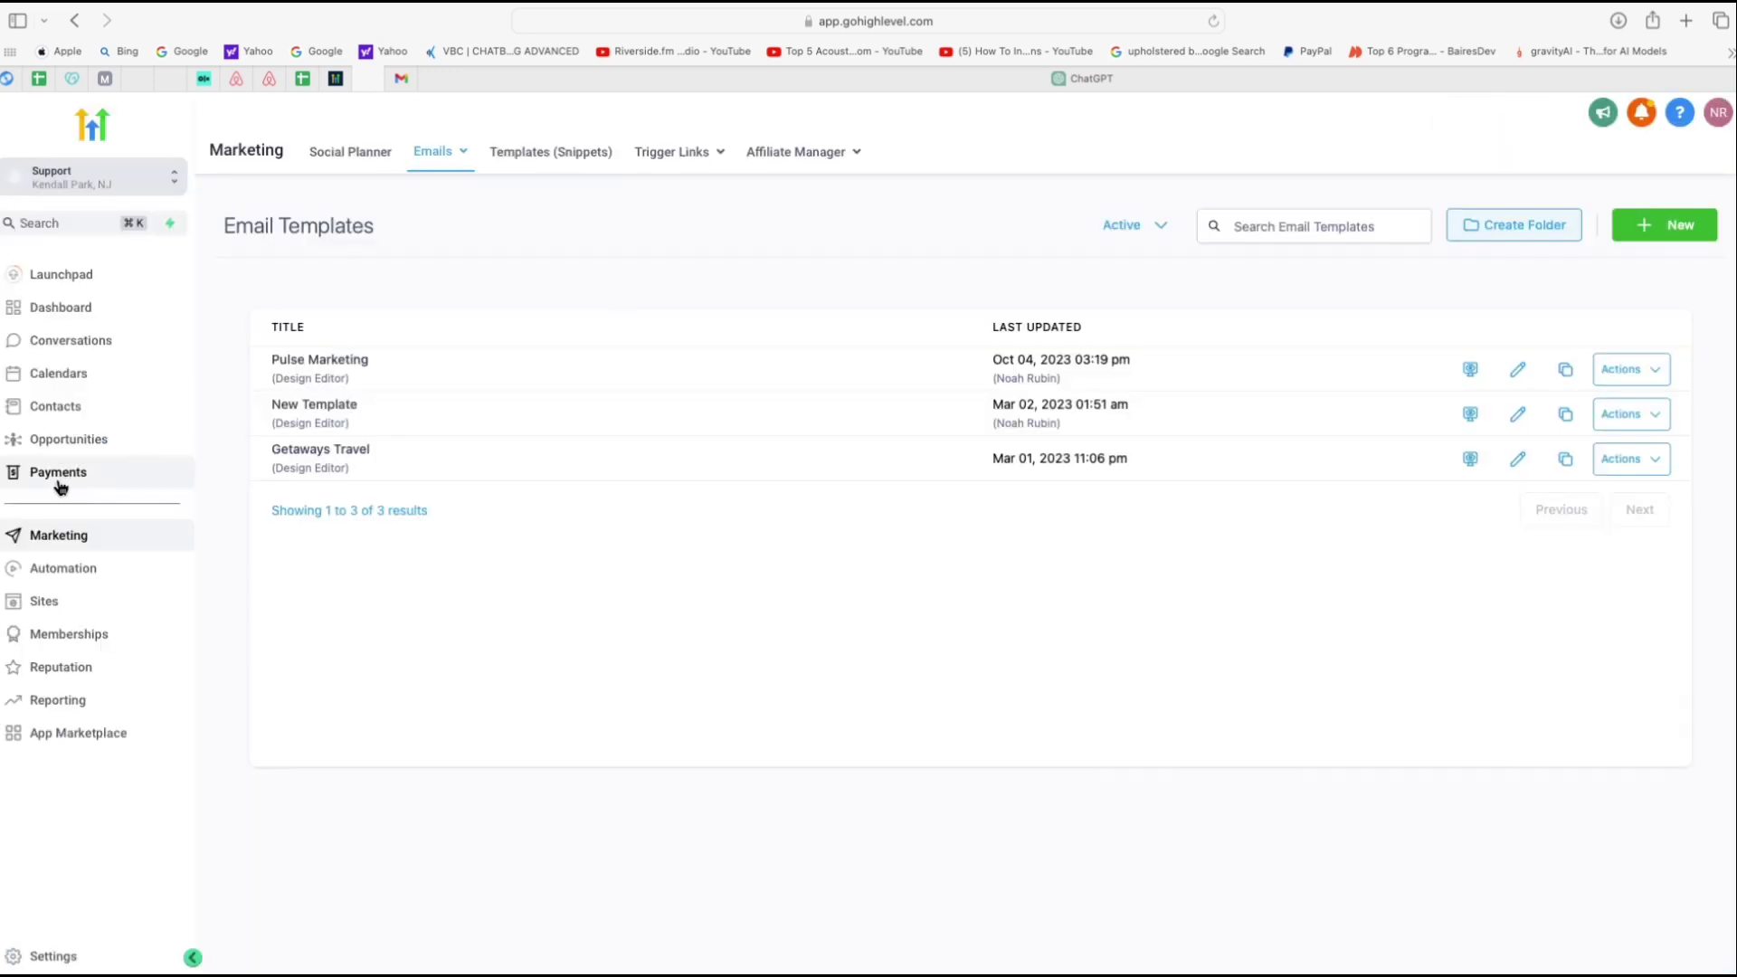
Set Proposals & Estimates' Document received Email Template to Pulse Marketing and save
left_click(60, 484)
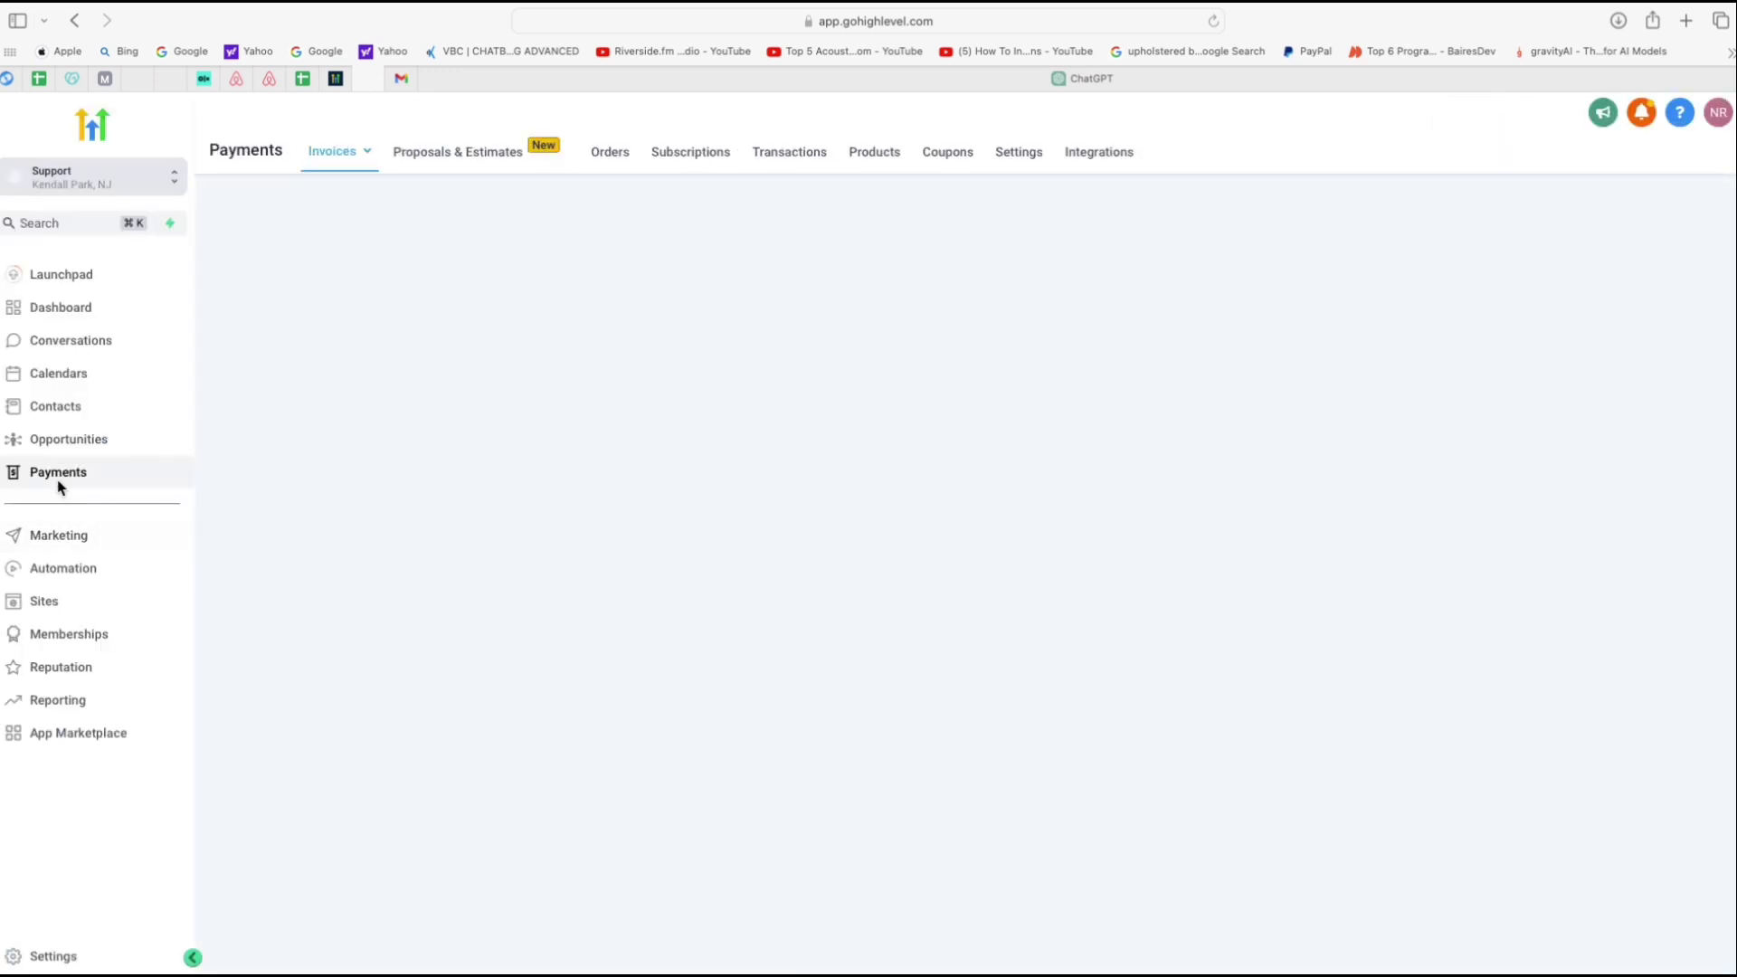
left_click(433, 159)
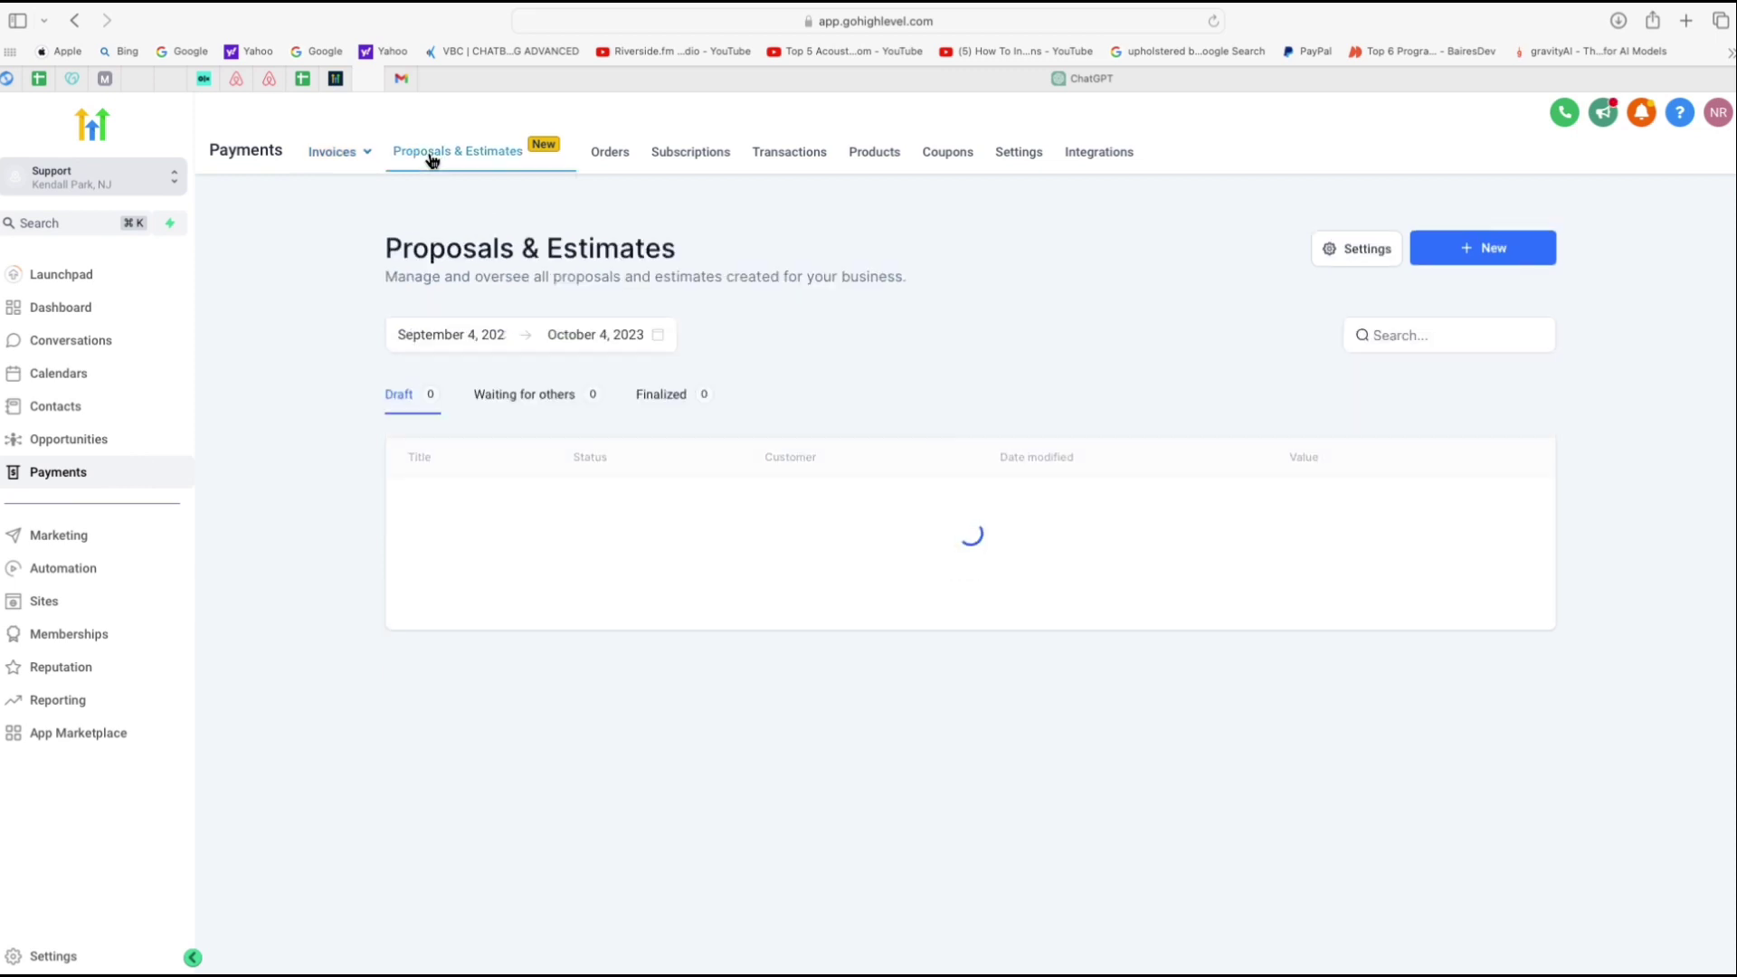
left_click(1350, 257)
scroll(853, 519, "up", 5)
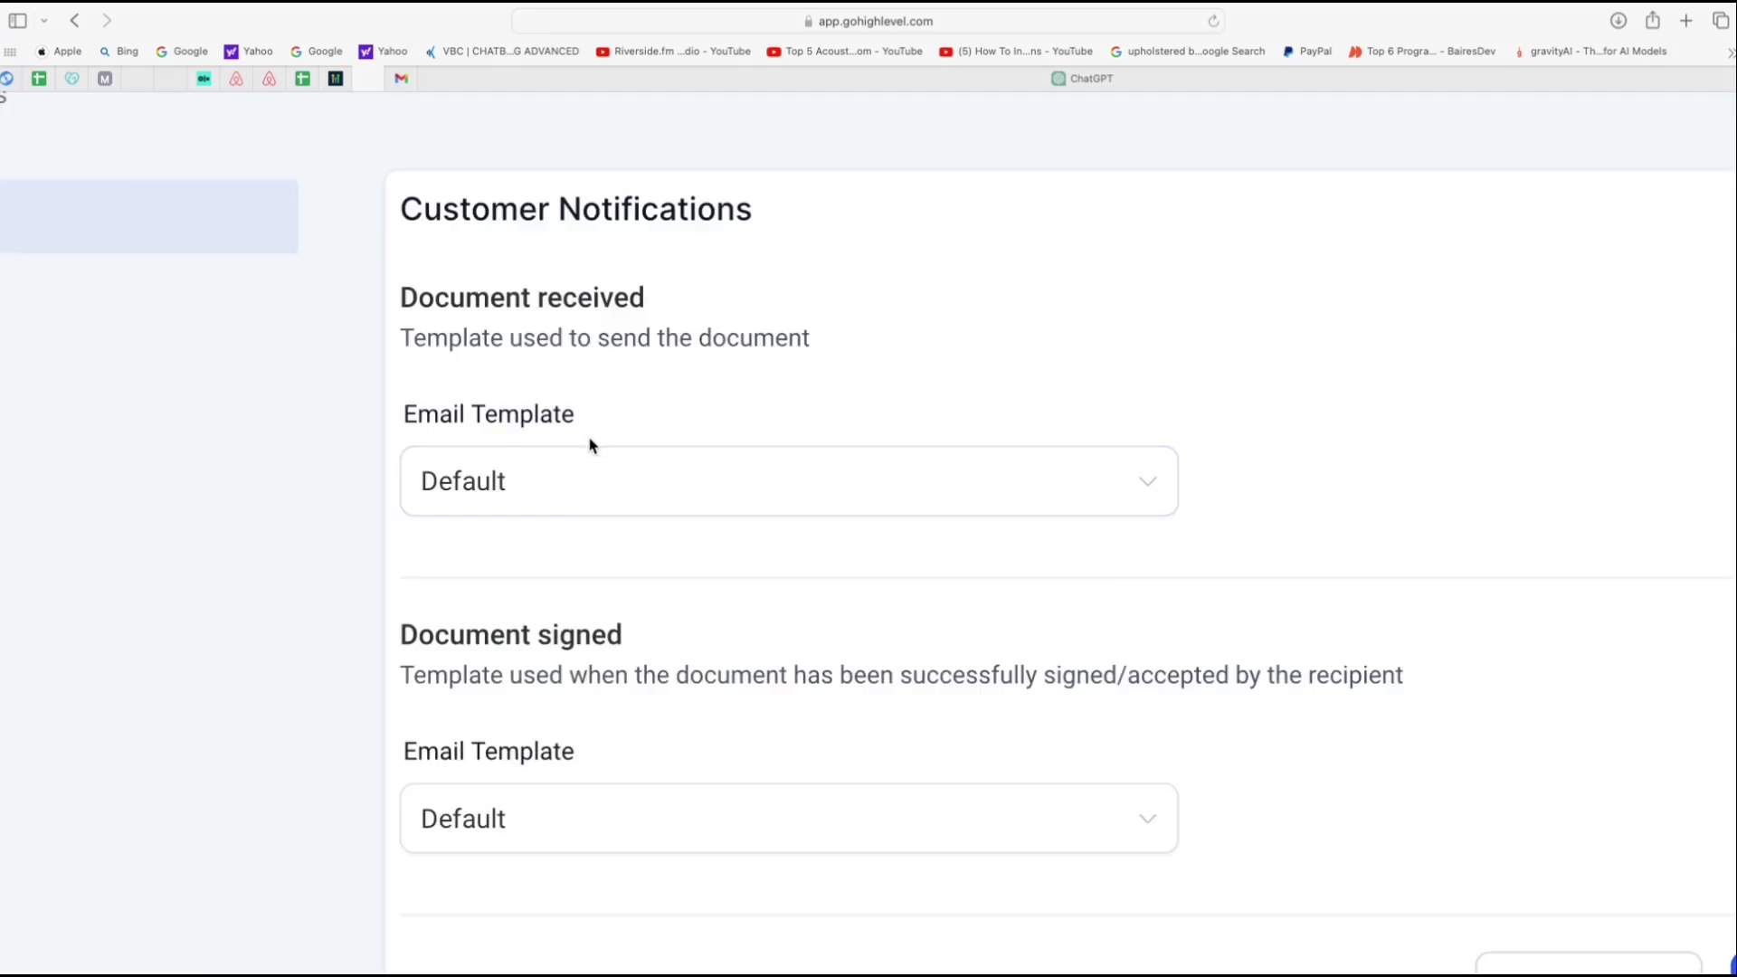
left_click(529, 479)
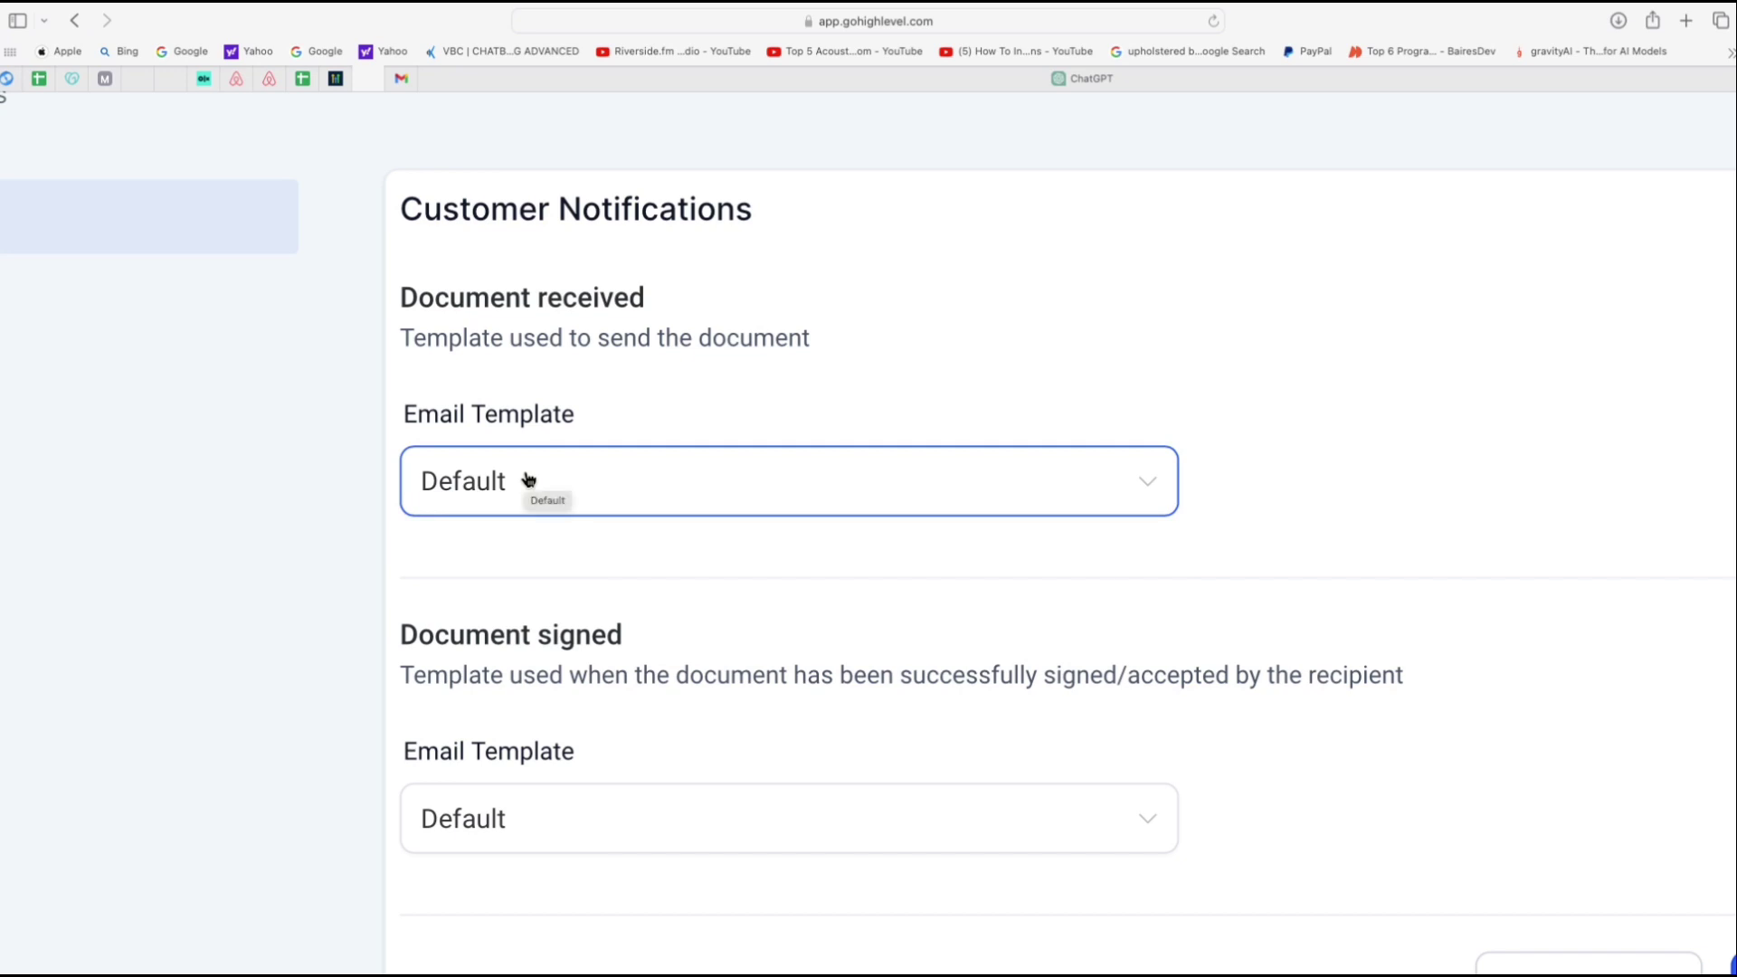
left_click(529, 480)
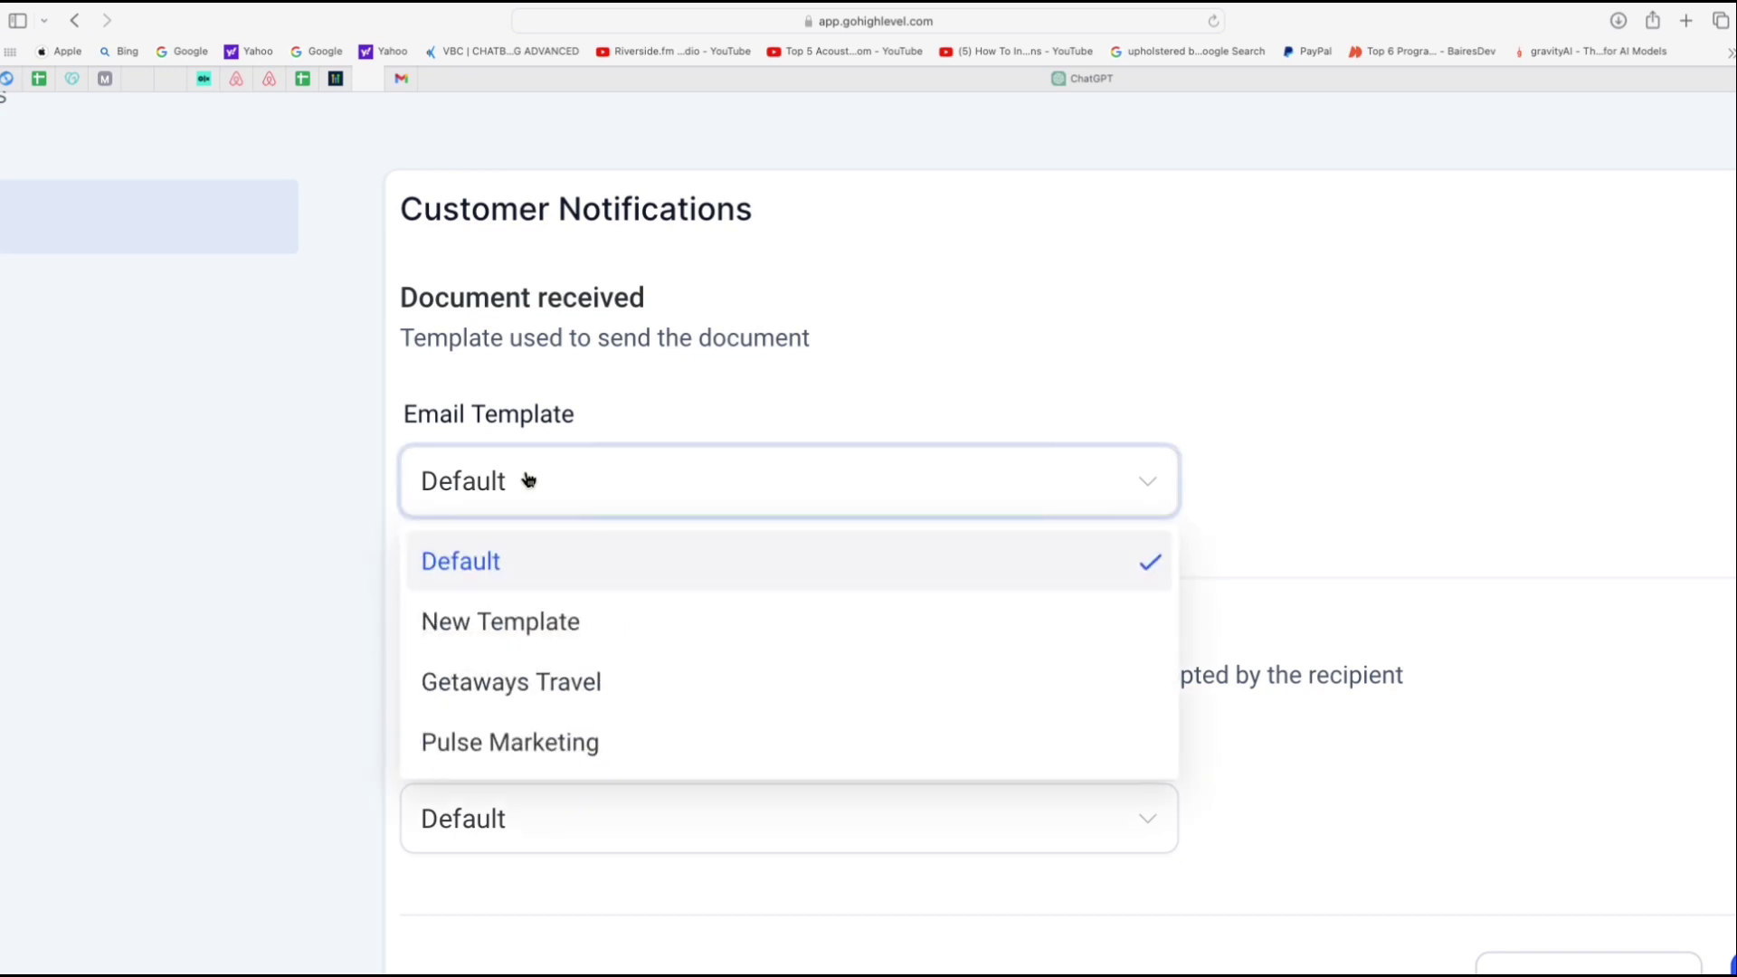
left_click(519, 743)
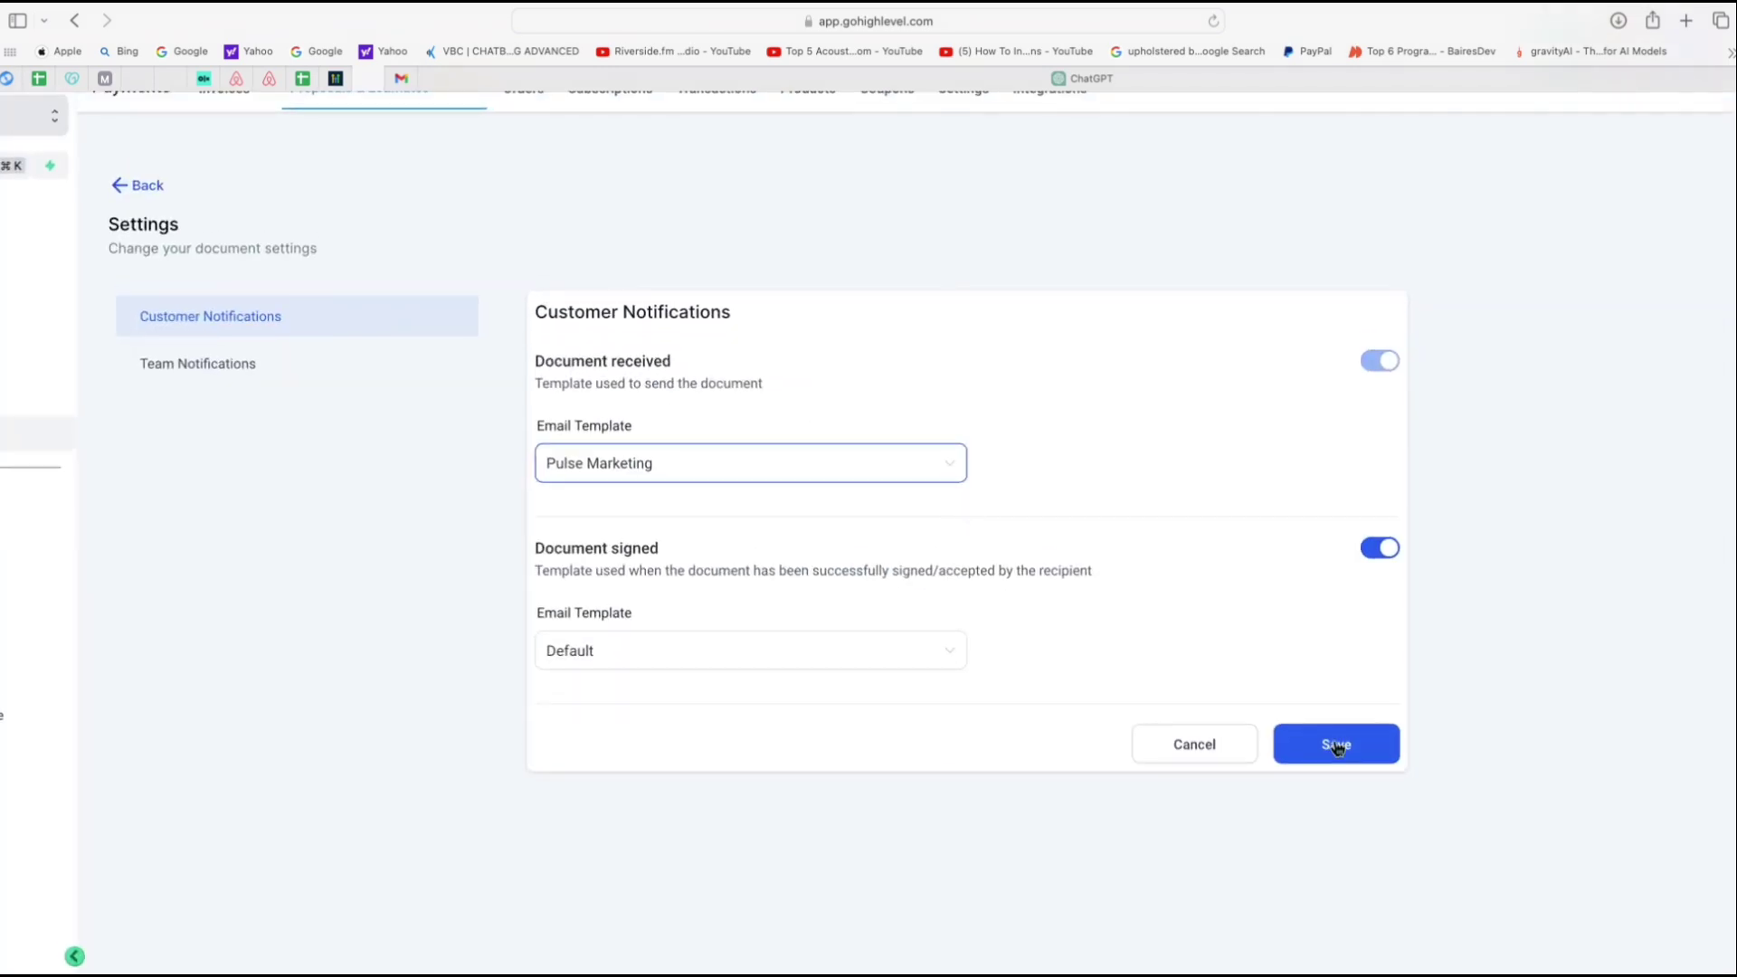
left_click(1337, 744)
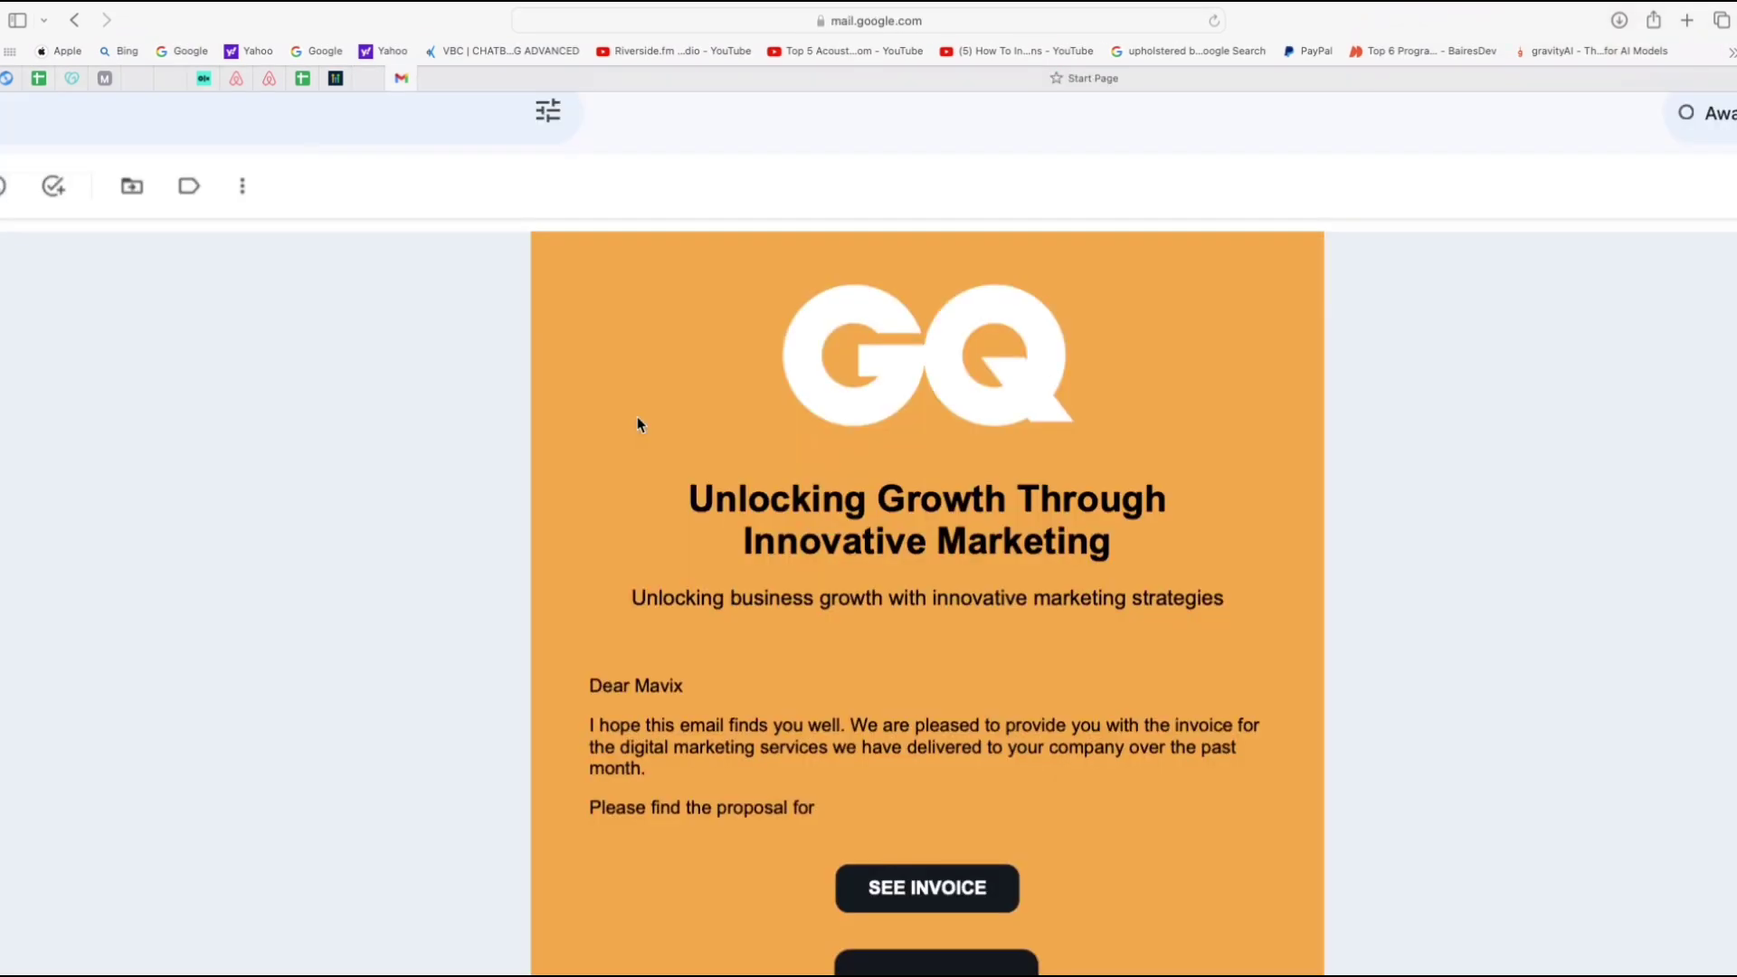
Scroll through the Gmail test email to check the GQ logo, first-name greeting and SEE INVOICE button
scroll(1438, 460, "right", 1)
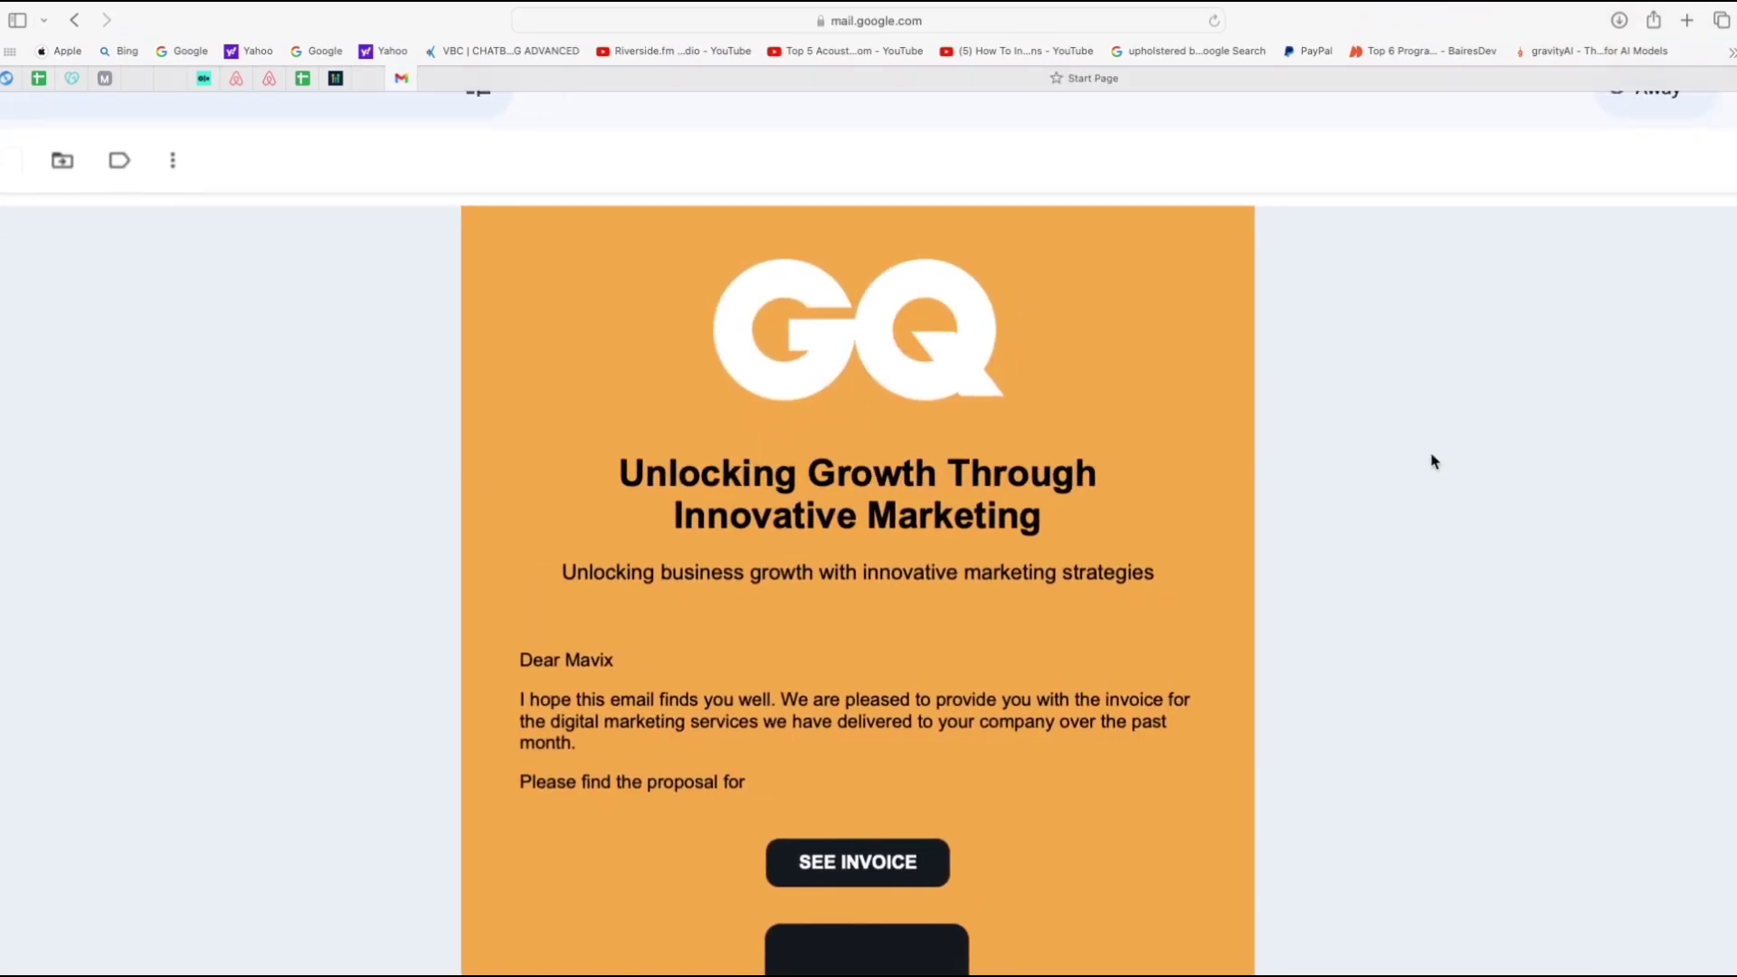
scroll(1437, 460, "down", 4)
scroll(1431, 461, "down", 3)
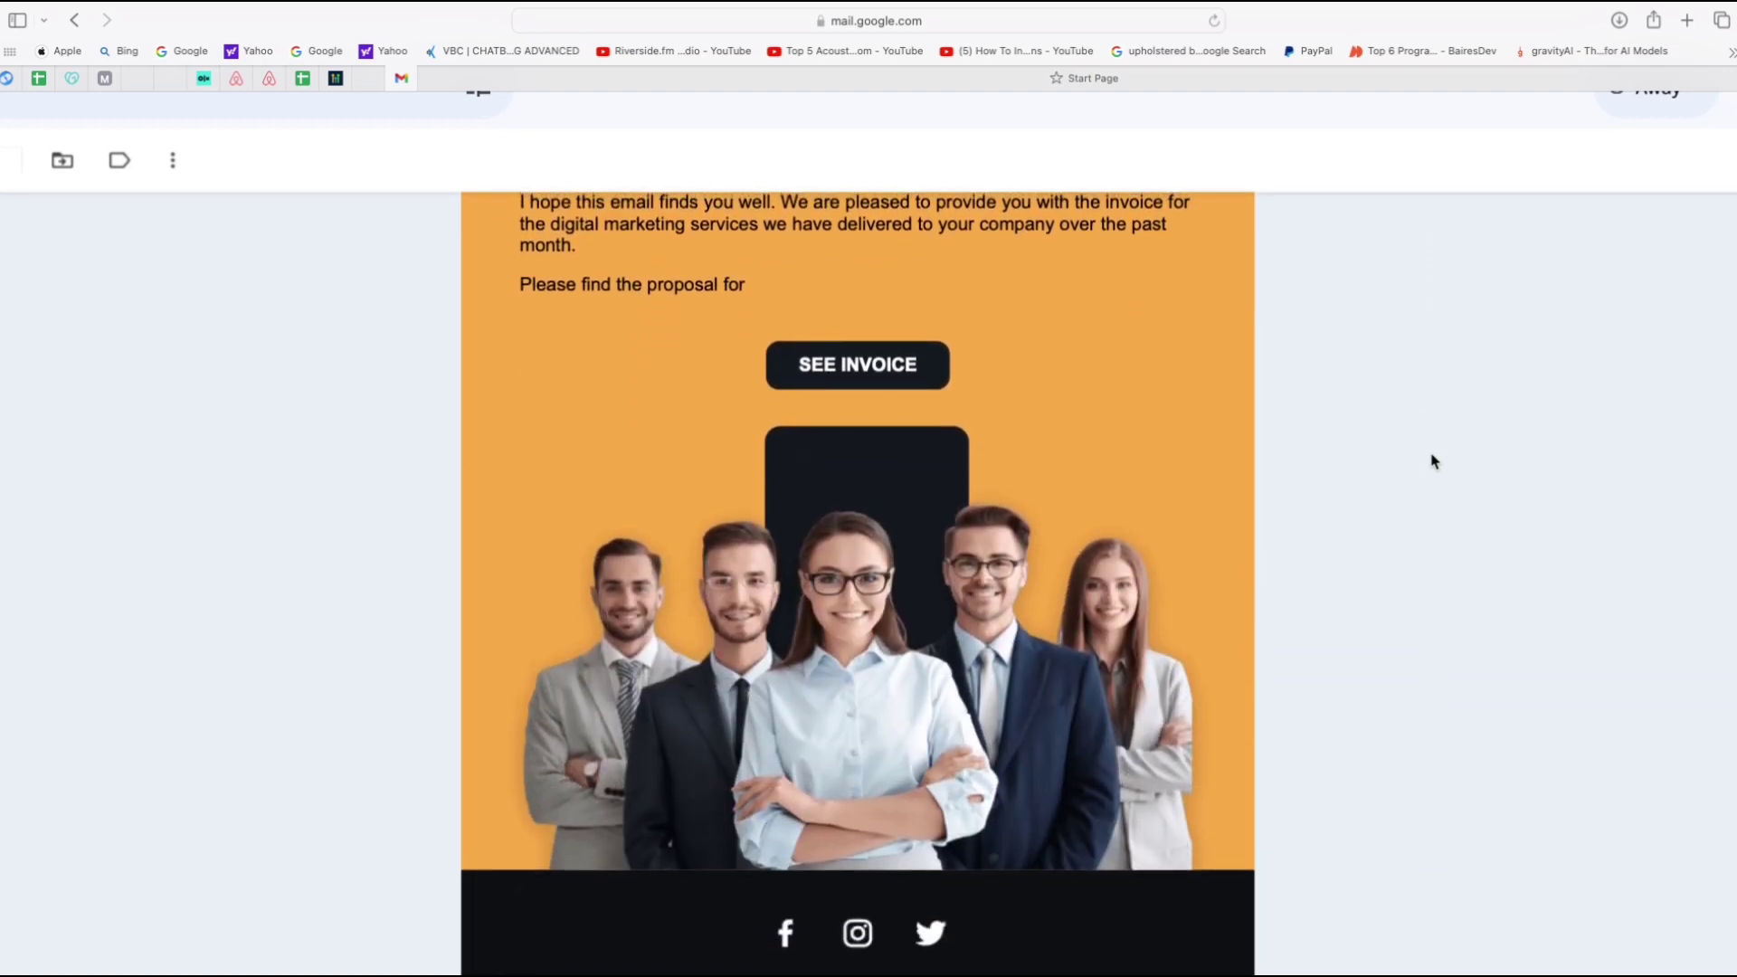
scroll(1431, 461, "down", 5)
scroll(1430, 461, "up", 15)
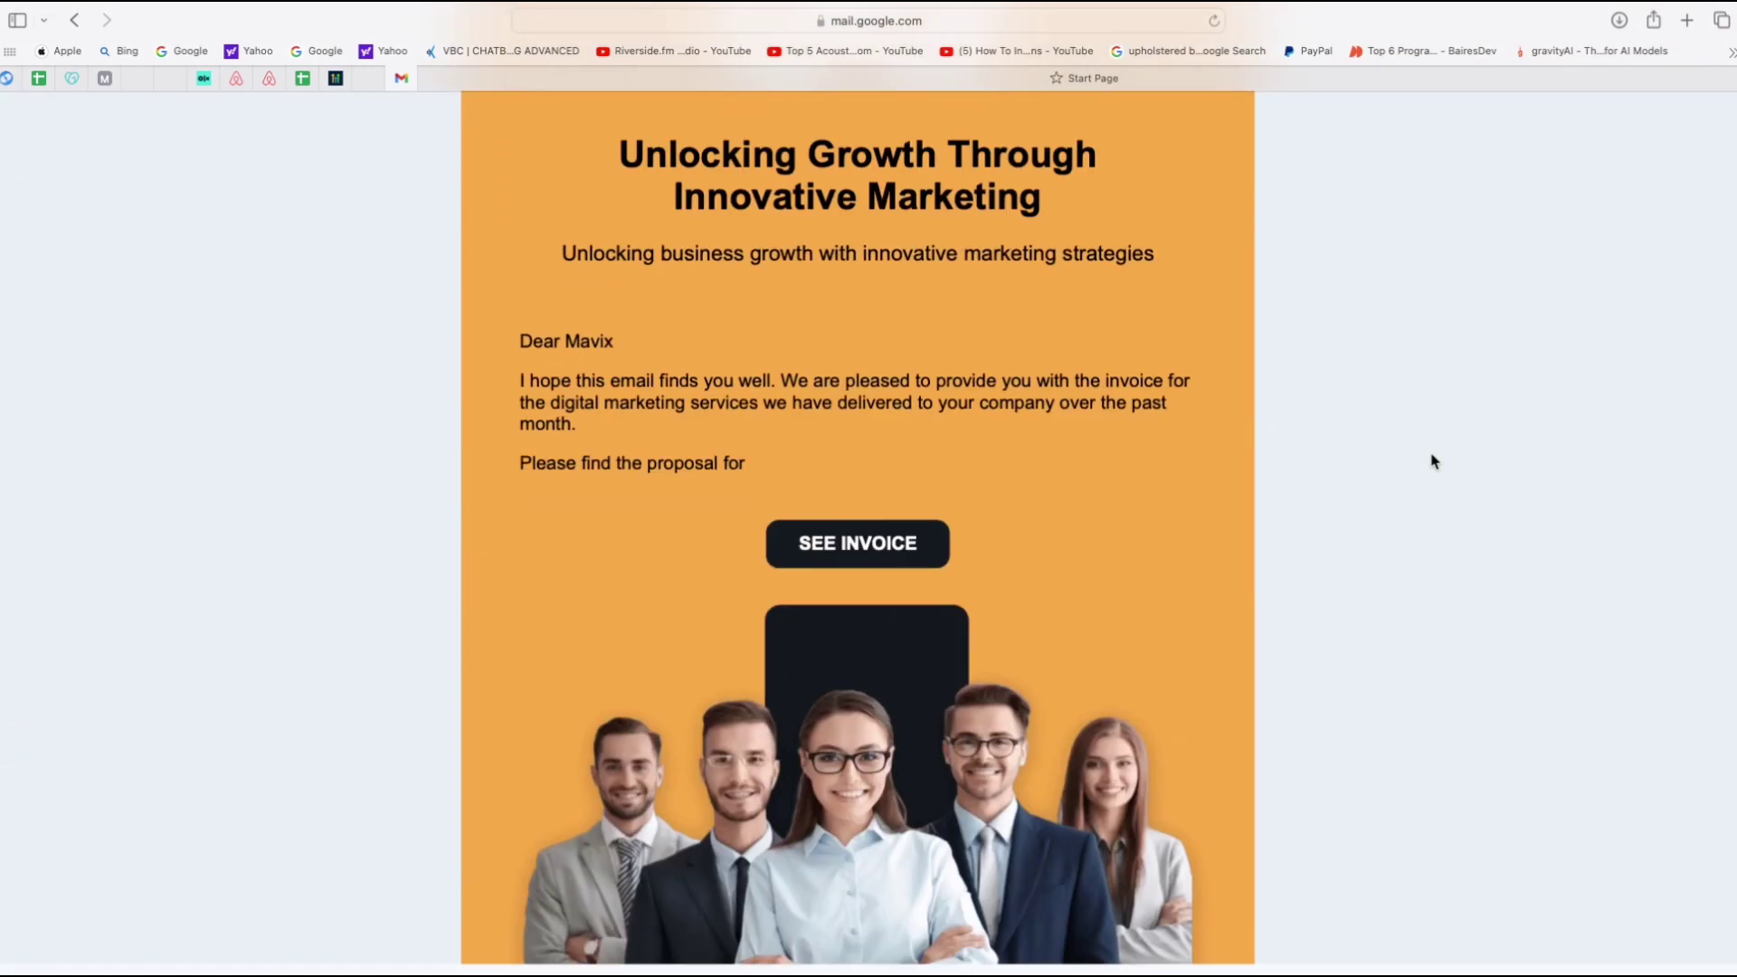
scroll(1431, 462, "down", 4)
scroll(1431, 462, "down", 2)
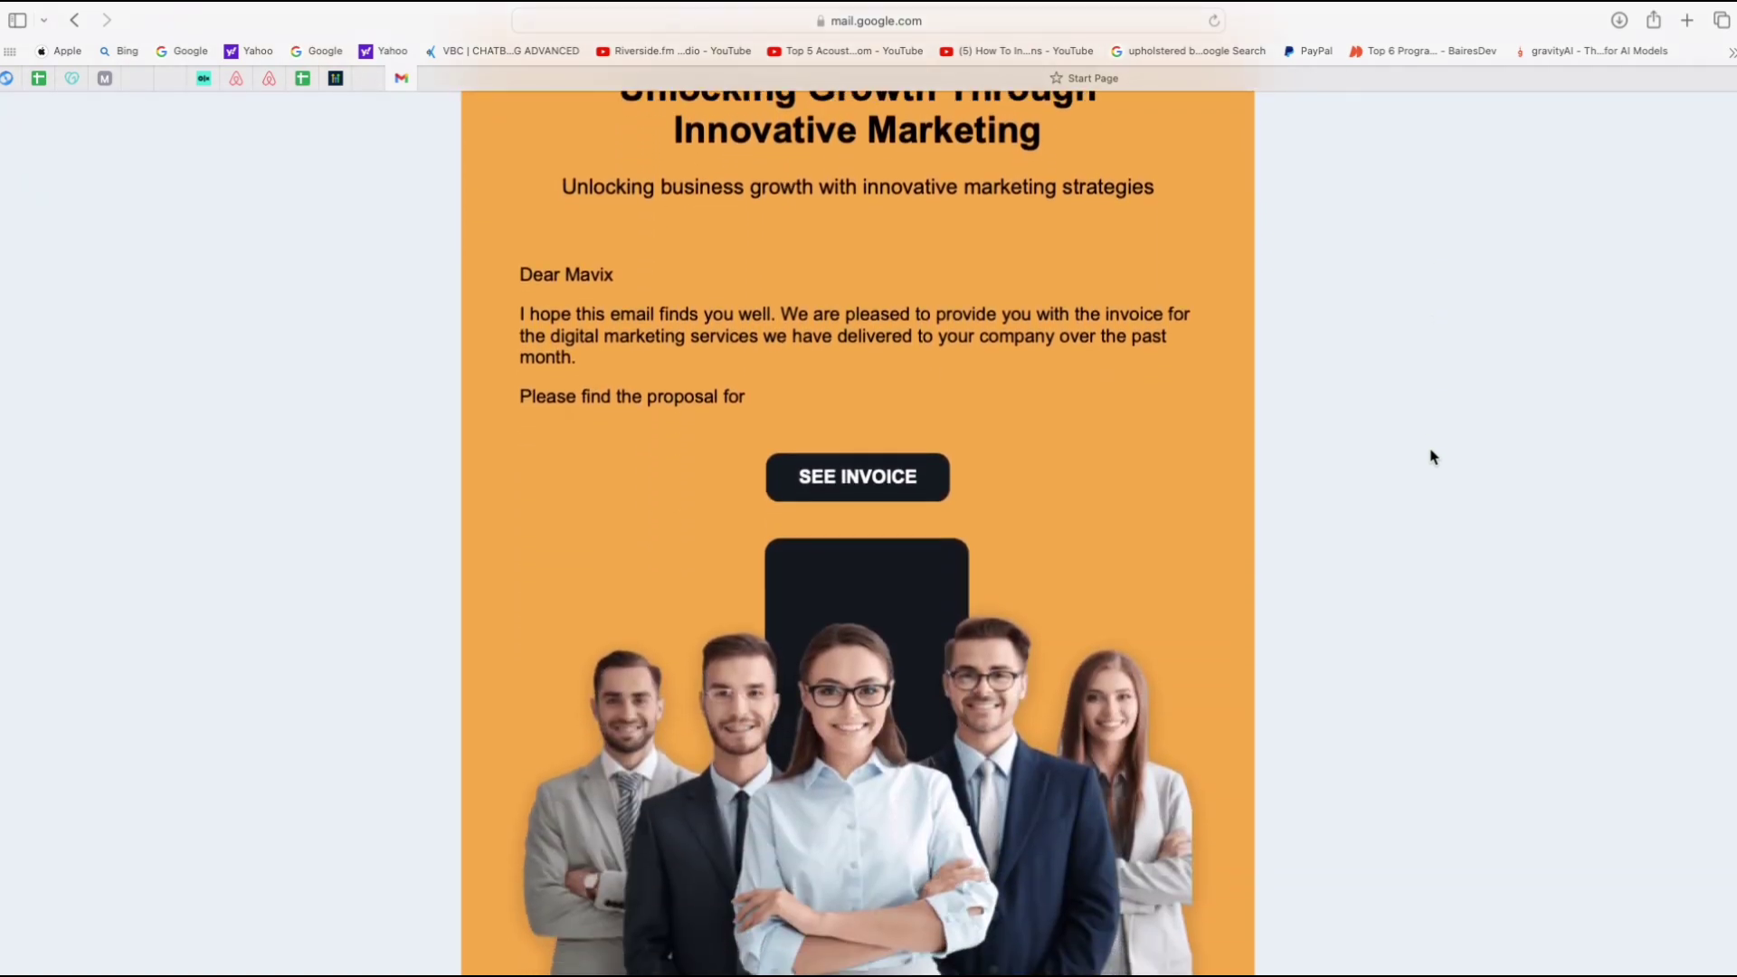